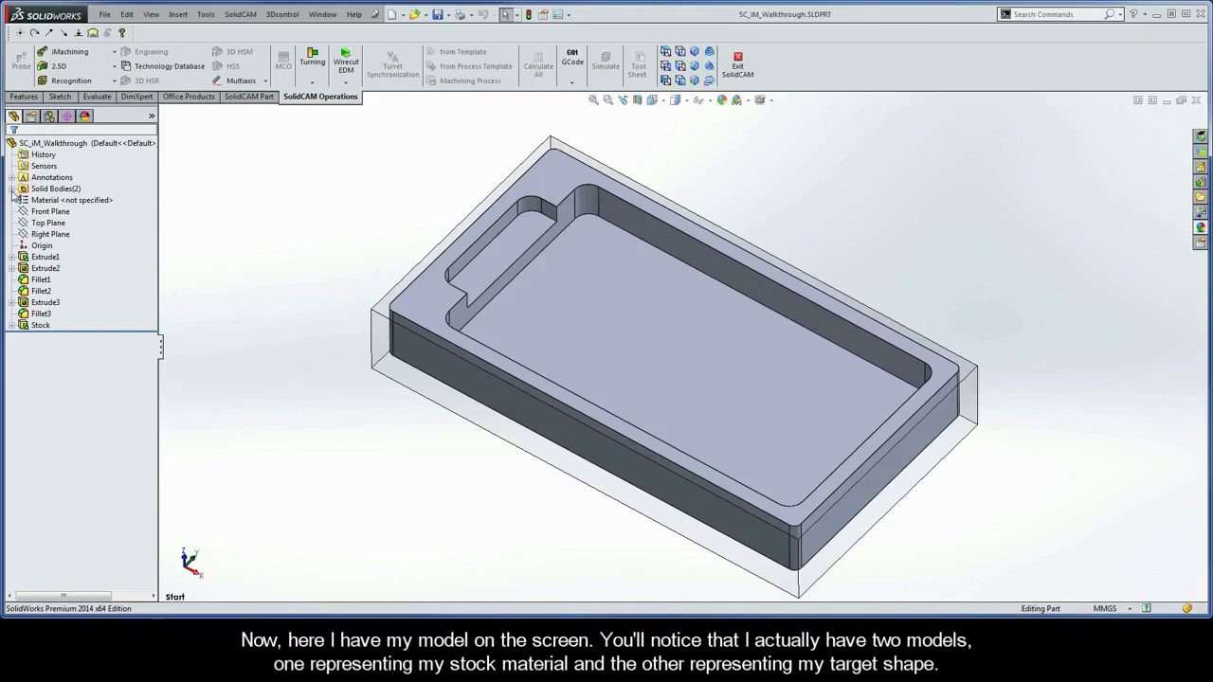
Step: Examine the Target and Stock solid bodies of the part by highlighting each one in the model
left_click(11, 188)
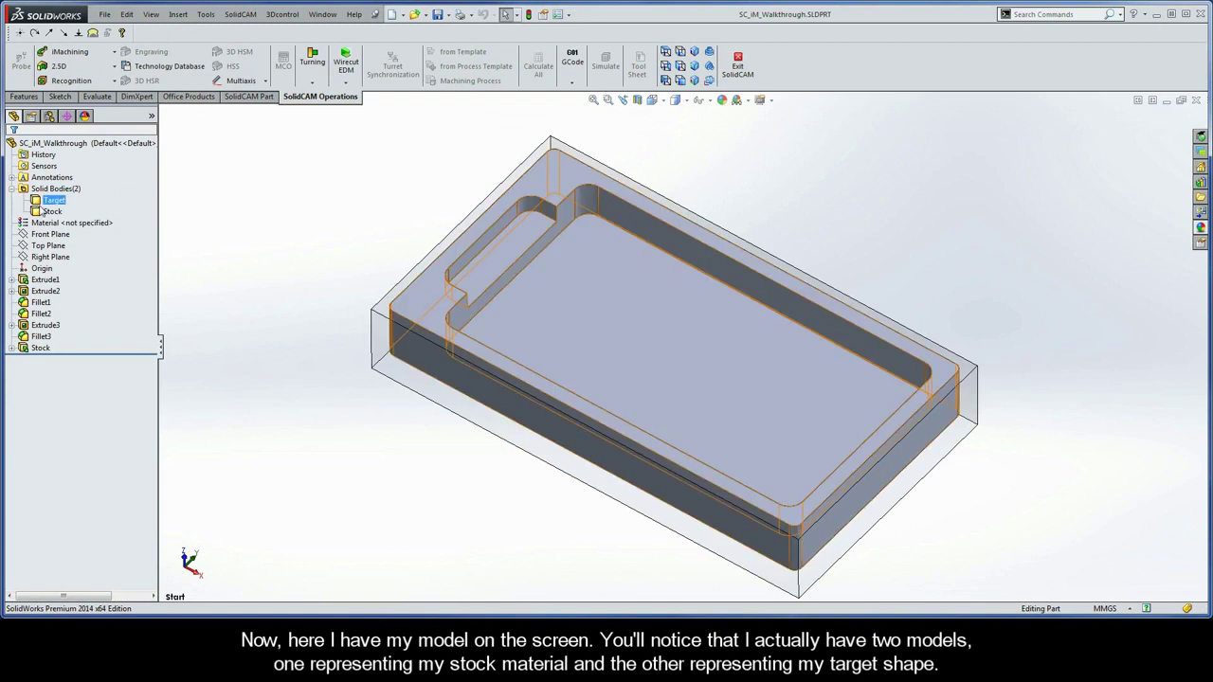
left_click(52, 213)
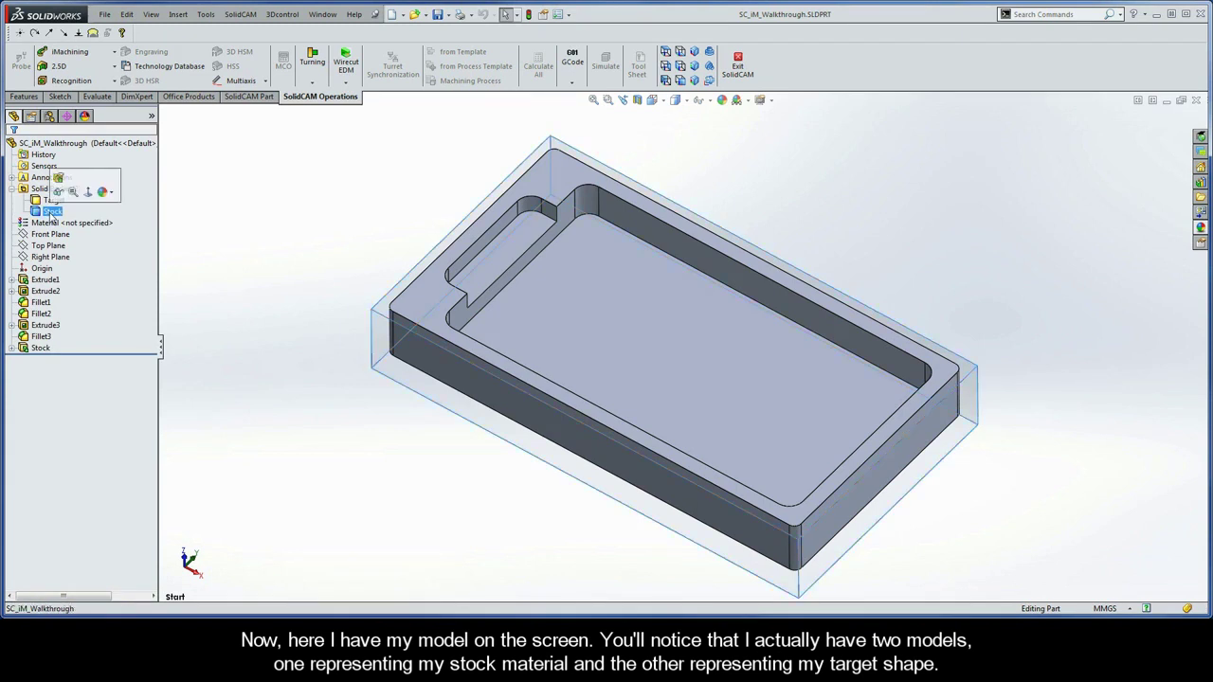
left_click(47, 202)
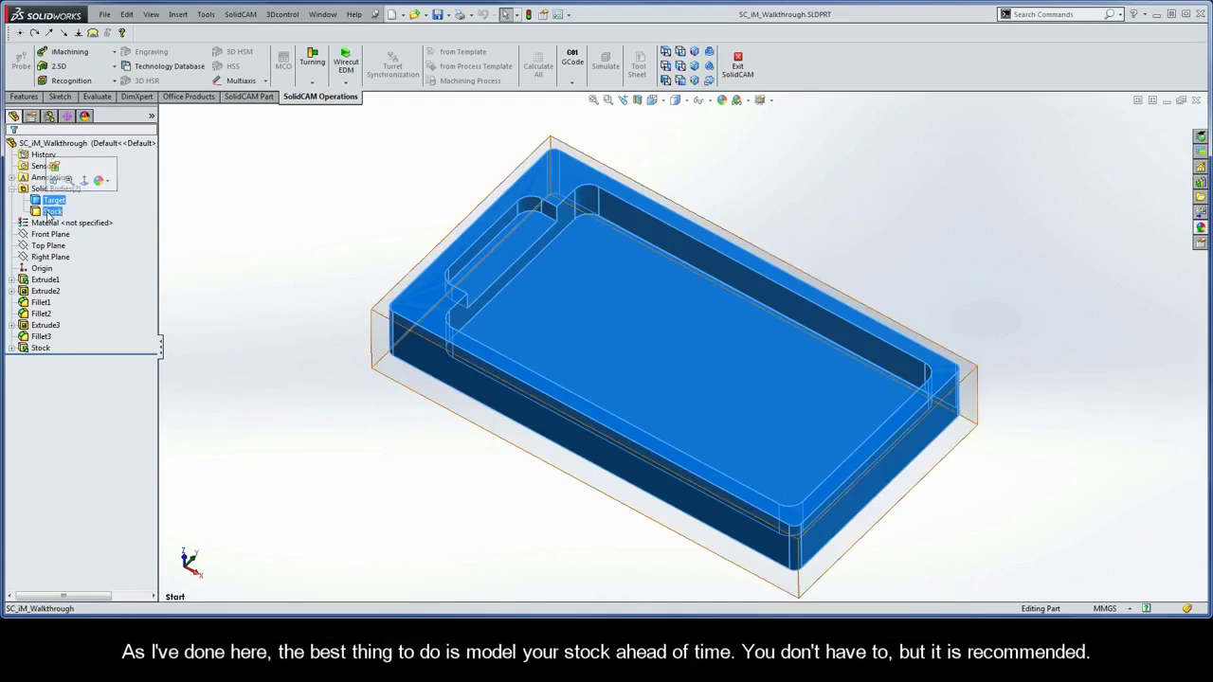
left_click(51, 211)
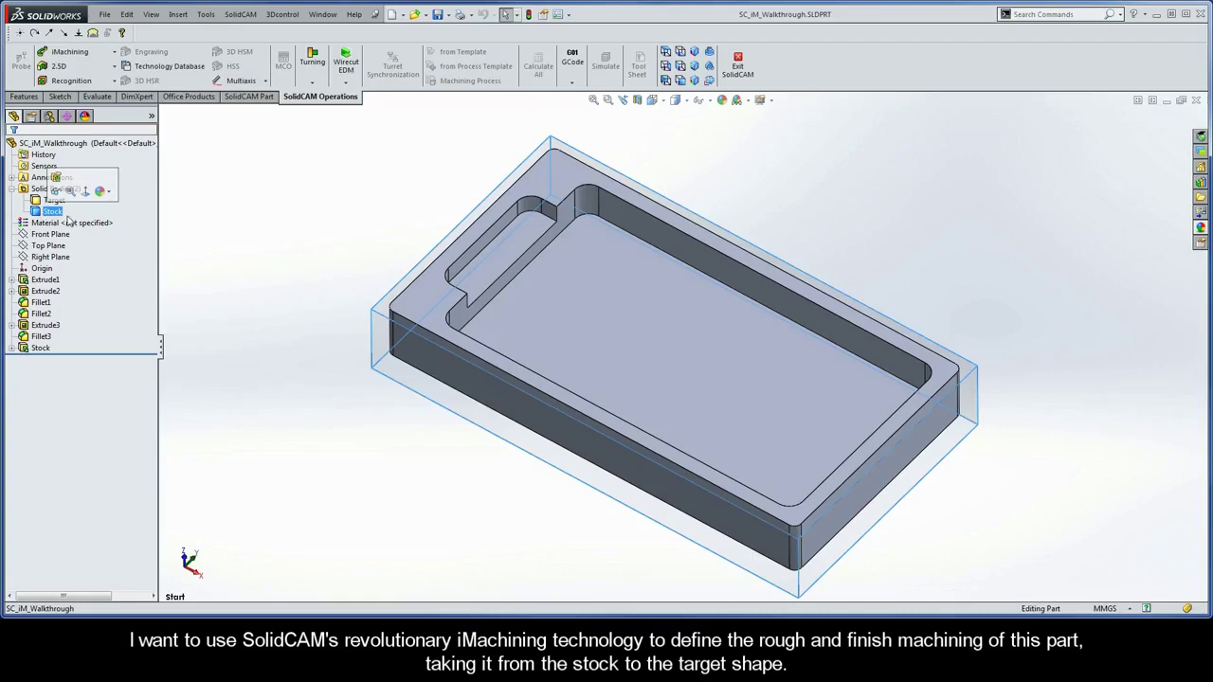
left_click(53, 200)
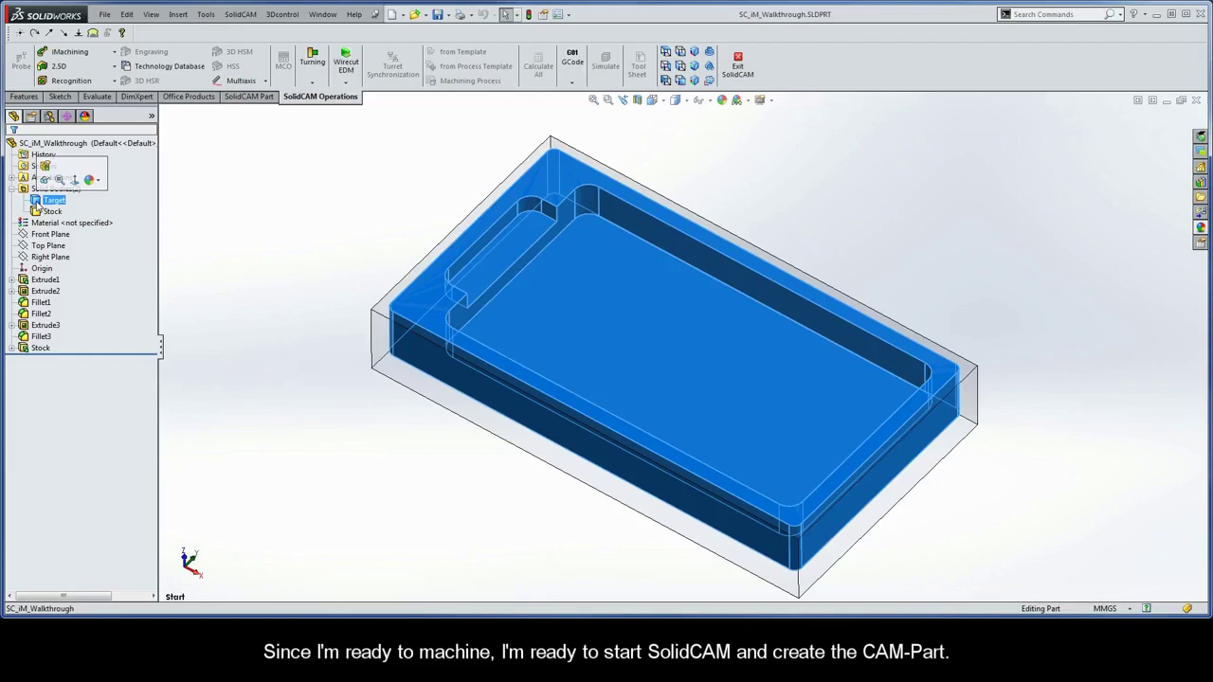
key("Escape")
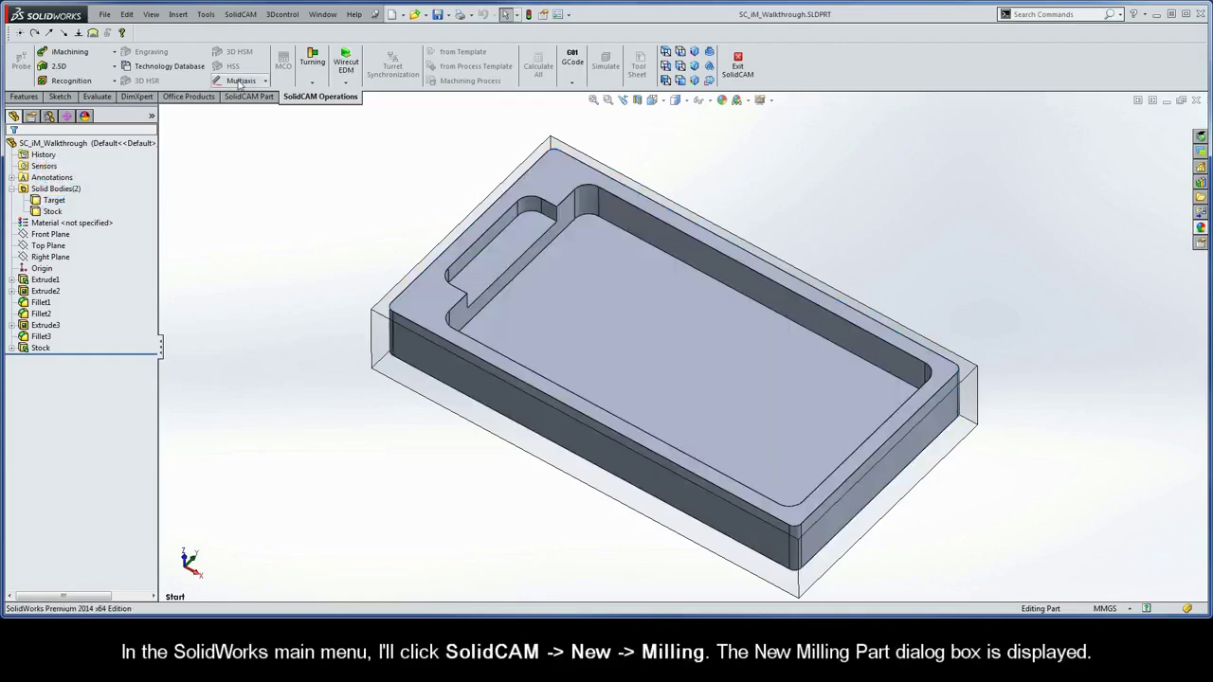
Step: Create a new internal milling CAM-Part named SC_iM_Walkthrough_Milling from the current model and accept its automatic definition
left_click(239, 16)
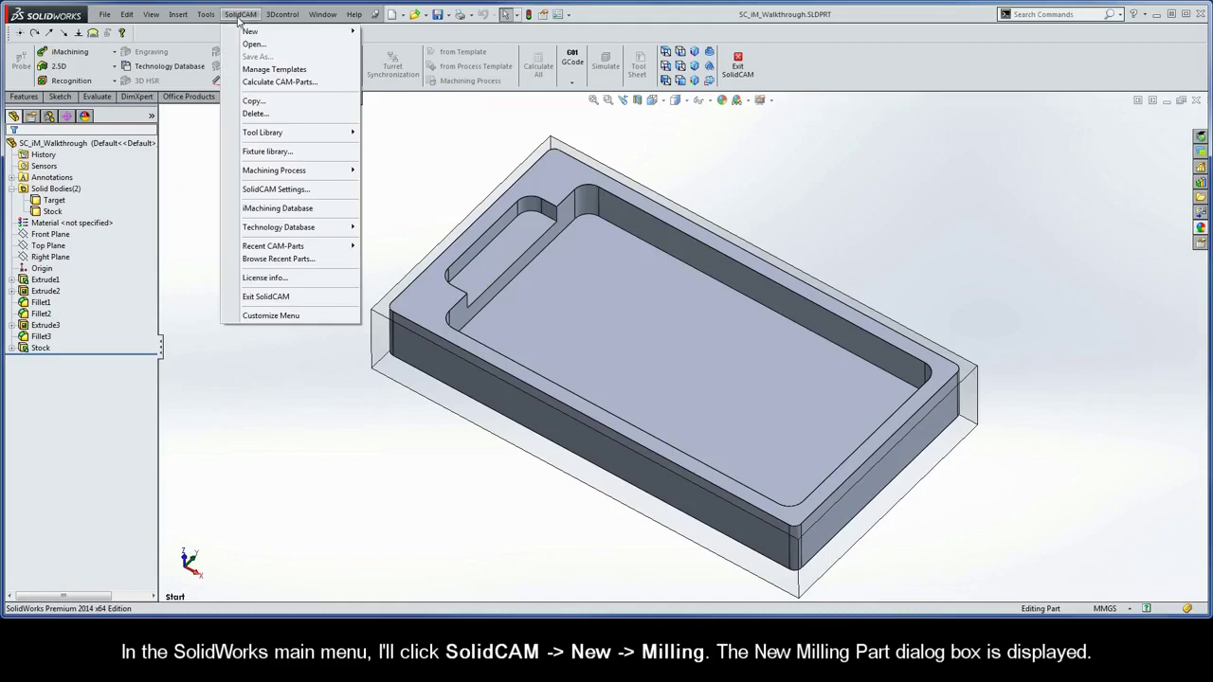
mouse_move(270, 35)
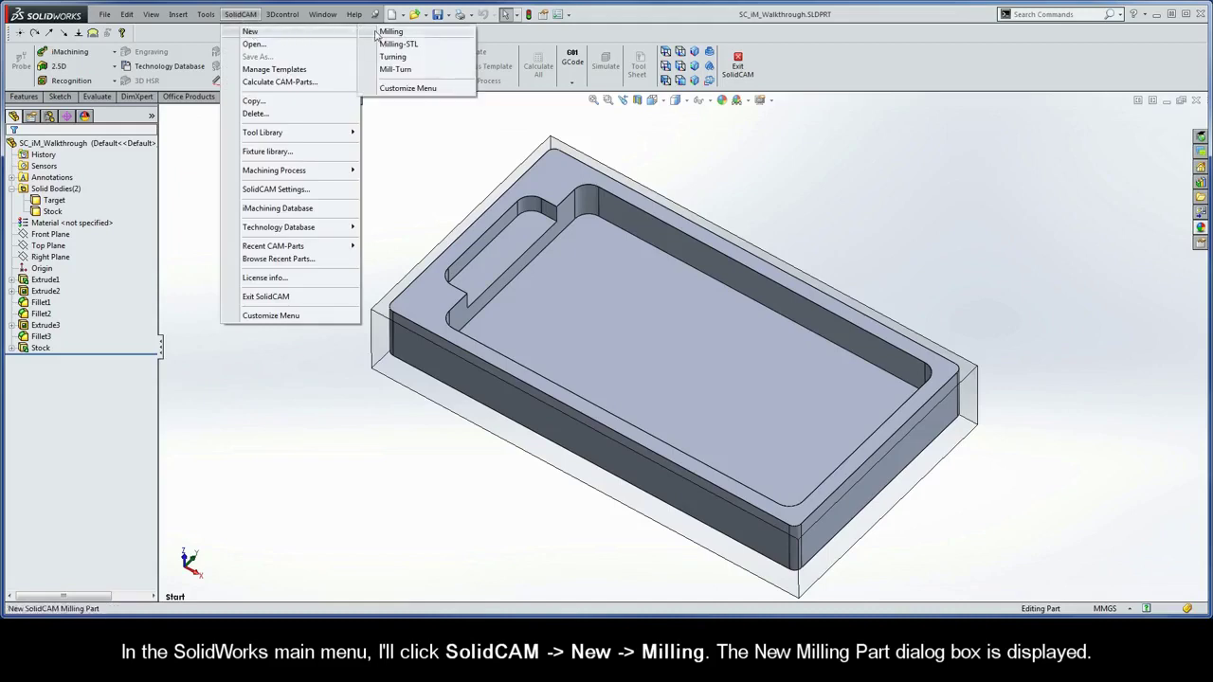
left_click(403, 34)
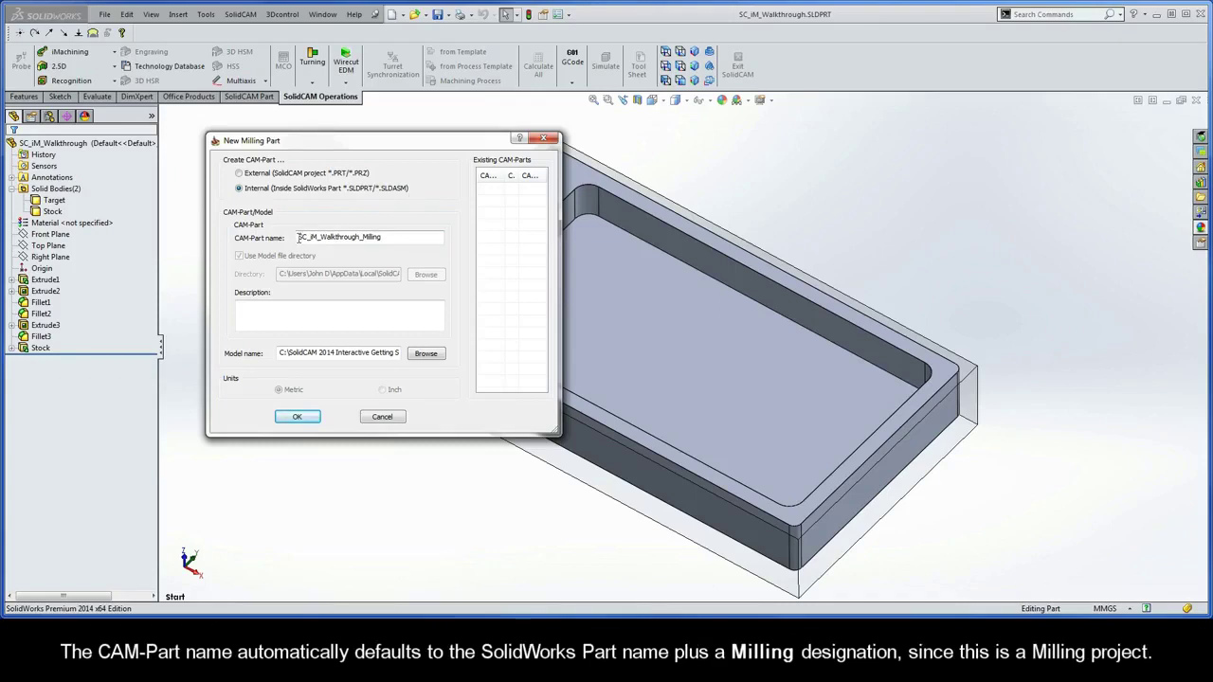
left_click_drag(299, 237, 389, 237)
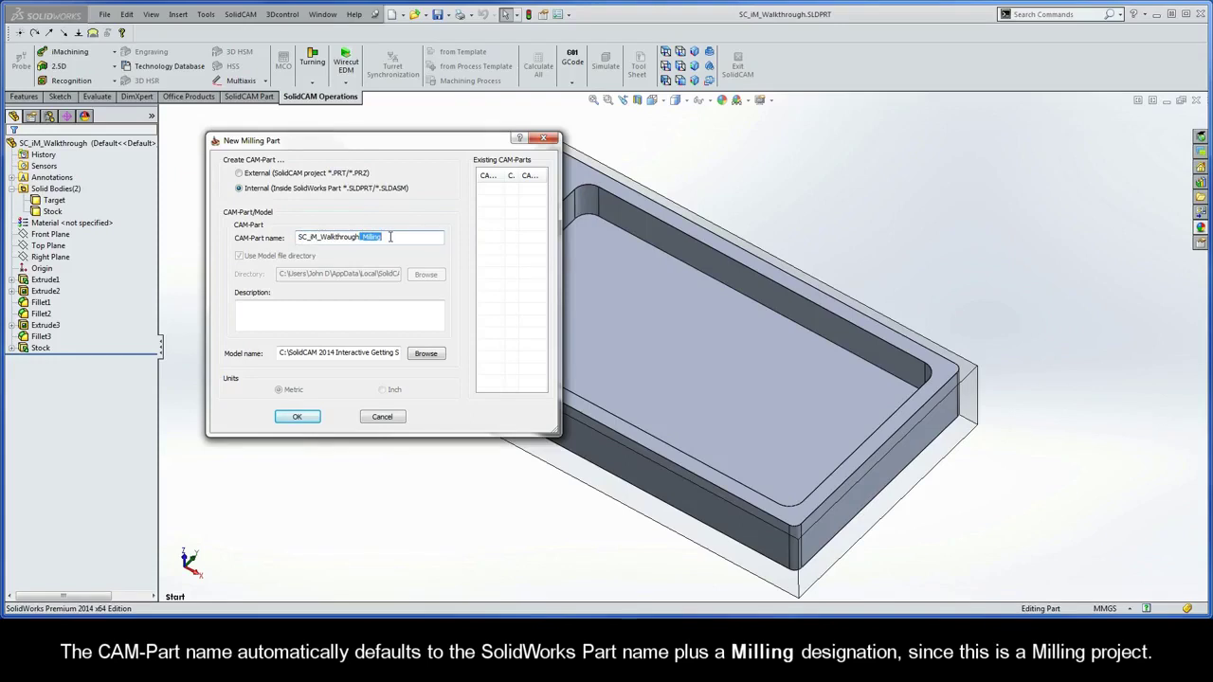
left_click(298, 418)
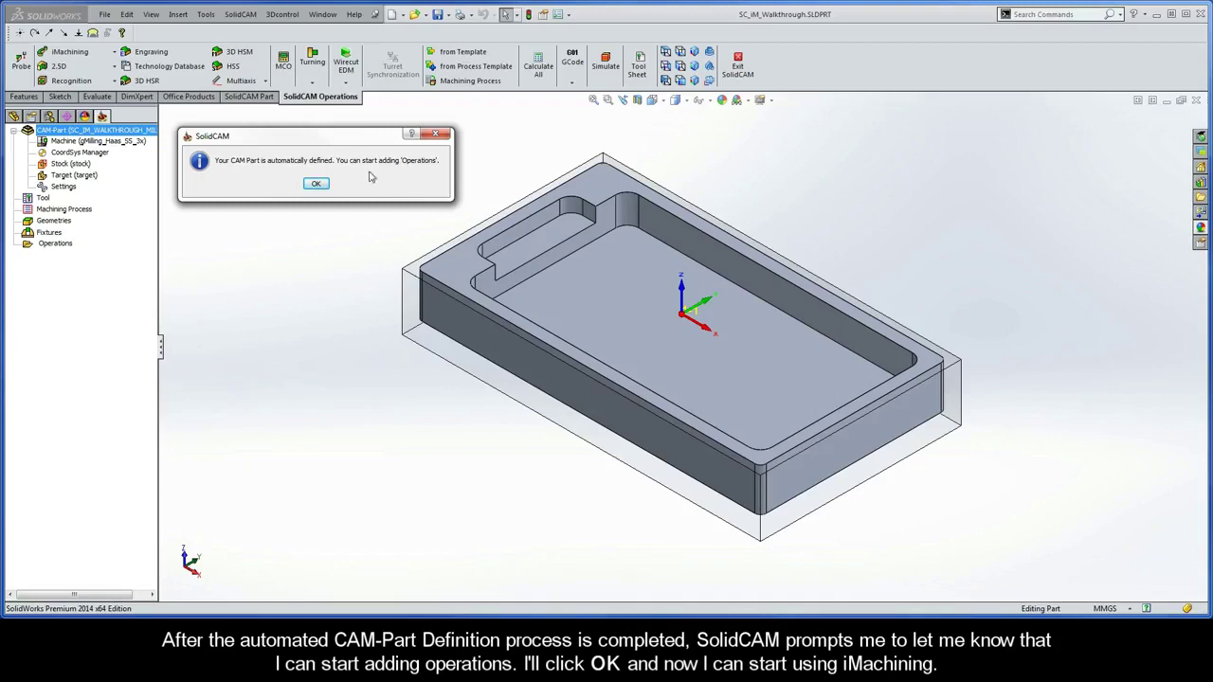
left_click(316, 184)
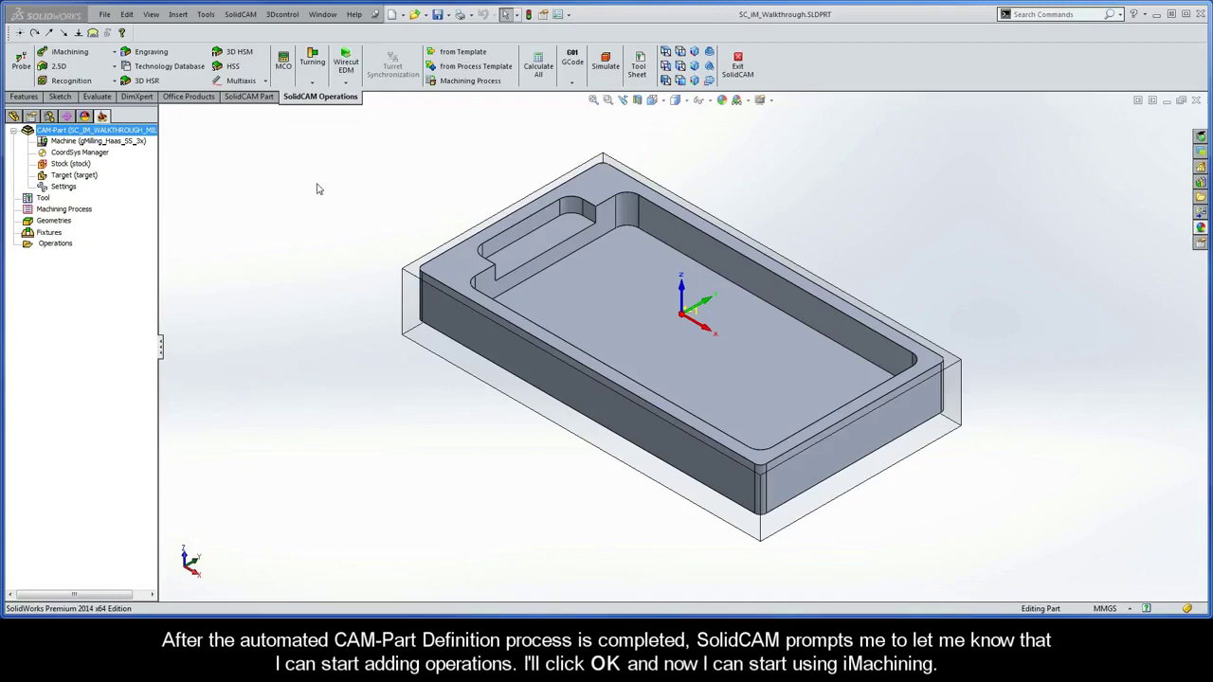
Step: Add a 2D iMachining milling operation and choose Haas_SS as its machine
right_click(68, 248)
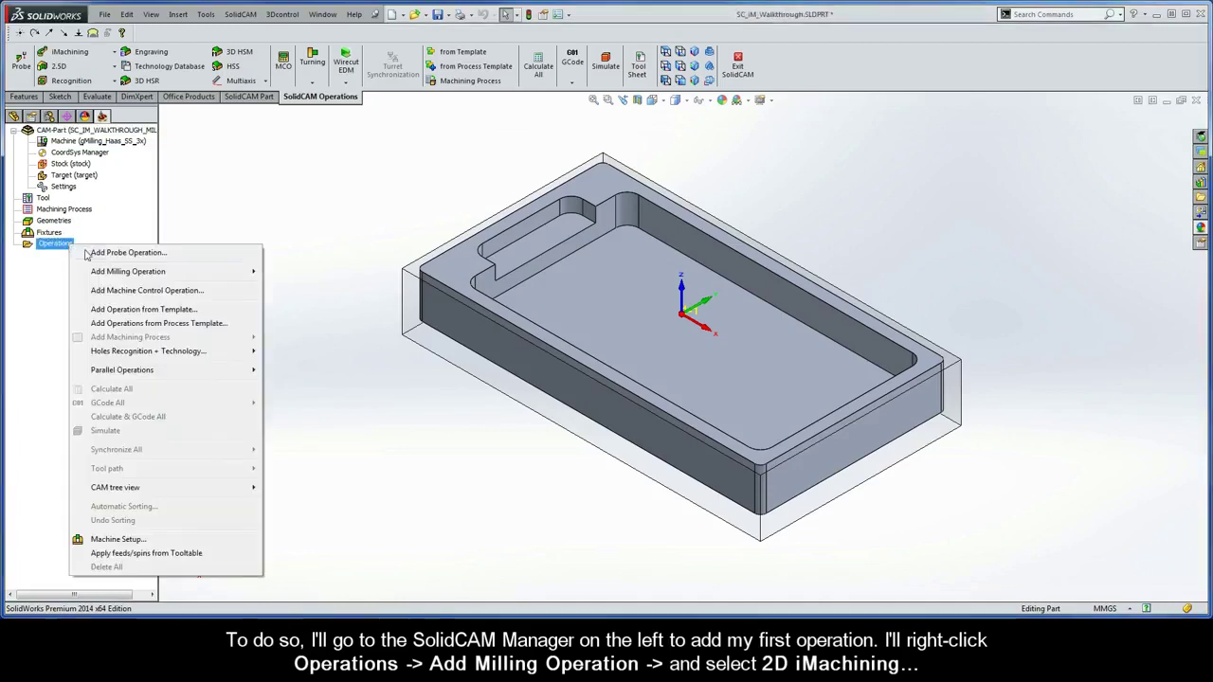
mouse_move(183, 278)
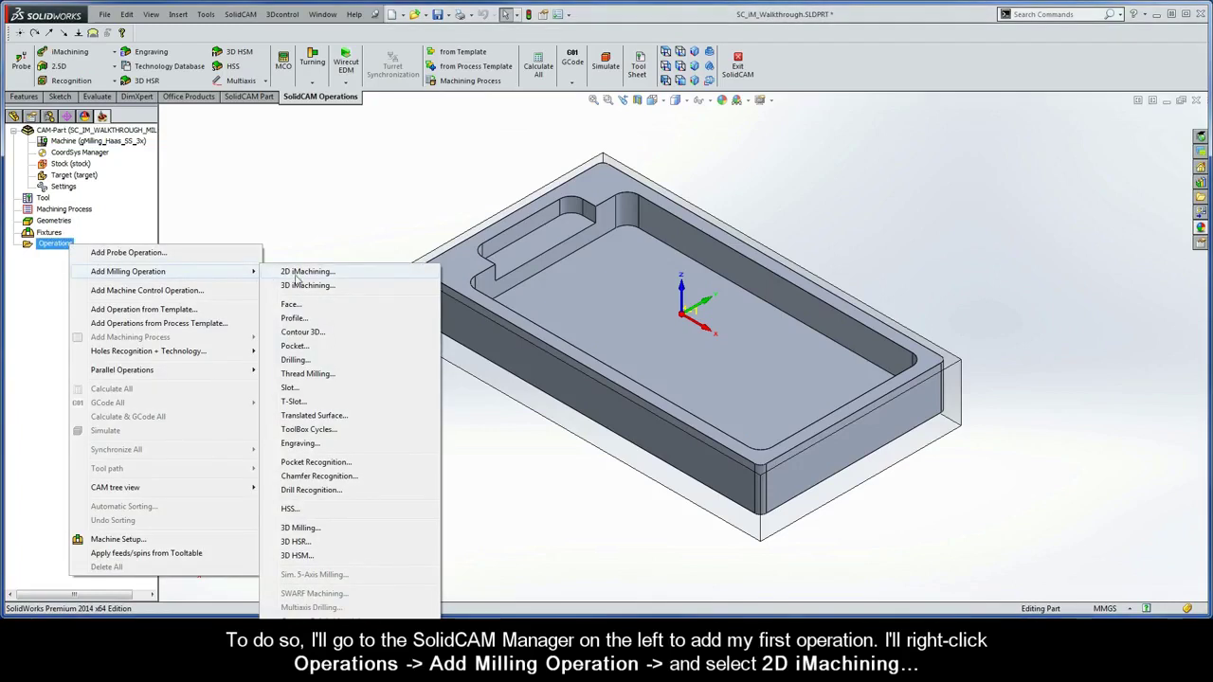
left_click(336, 274)
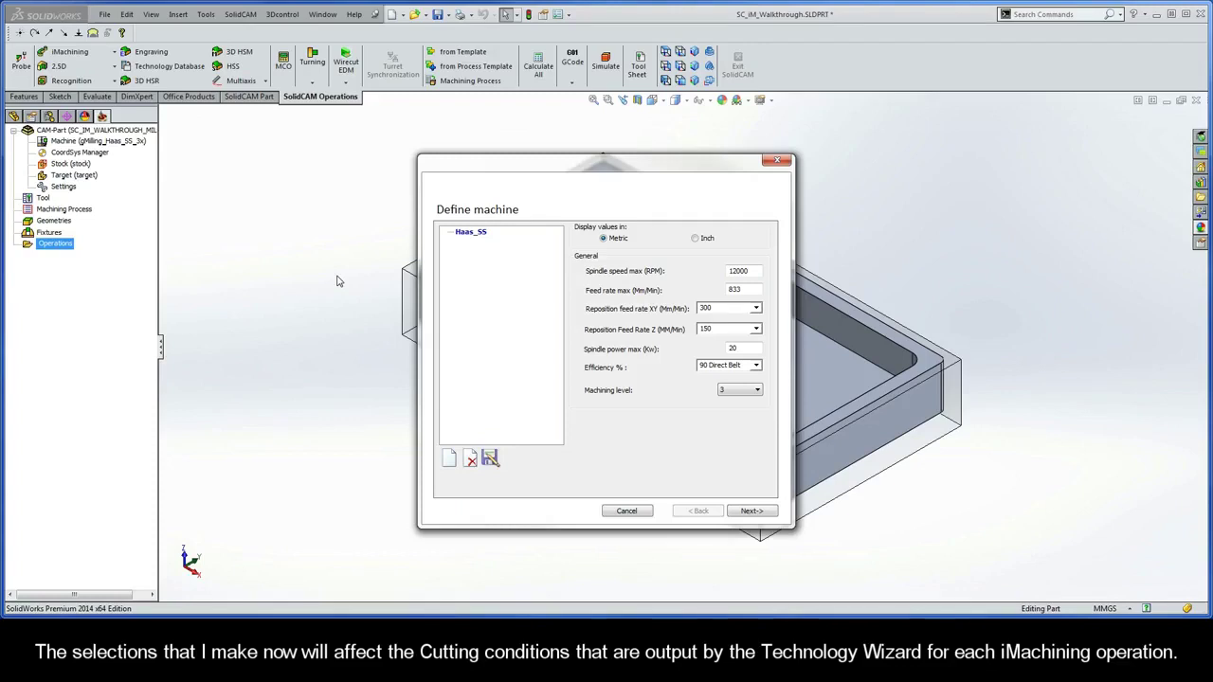
left_click(470, 240)
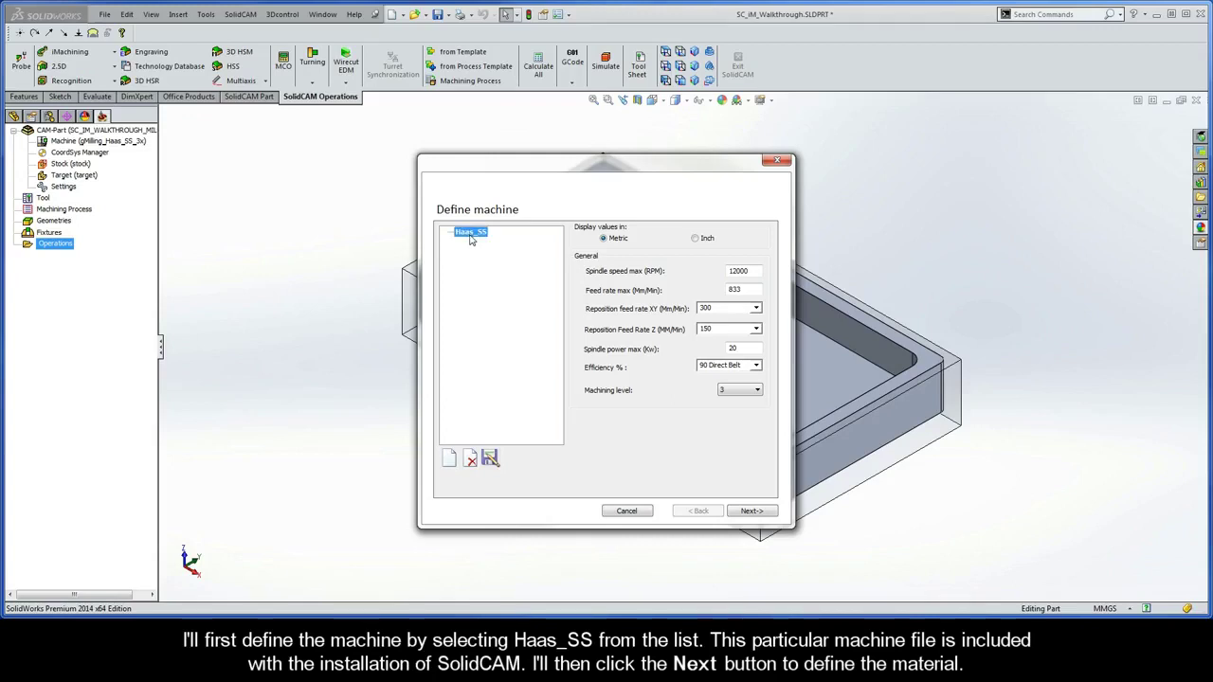
left_click(749, 511)
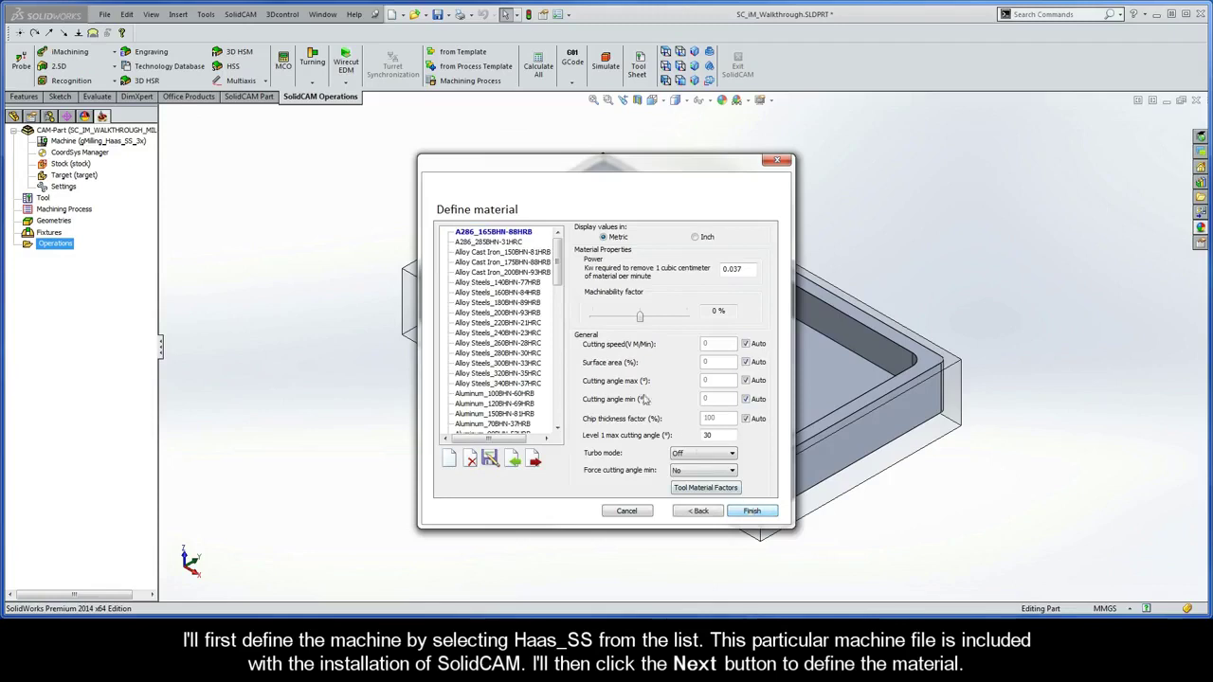
Step: Choose Aluminum_100BHN-60HRB as the iMachining material and finish the machine and material definition
mouse_move(560, 268)
left_mouse_down()
mouse_move(565, 396)
mouse_move(558, 267)
left_mouse_up()
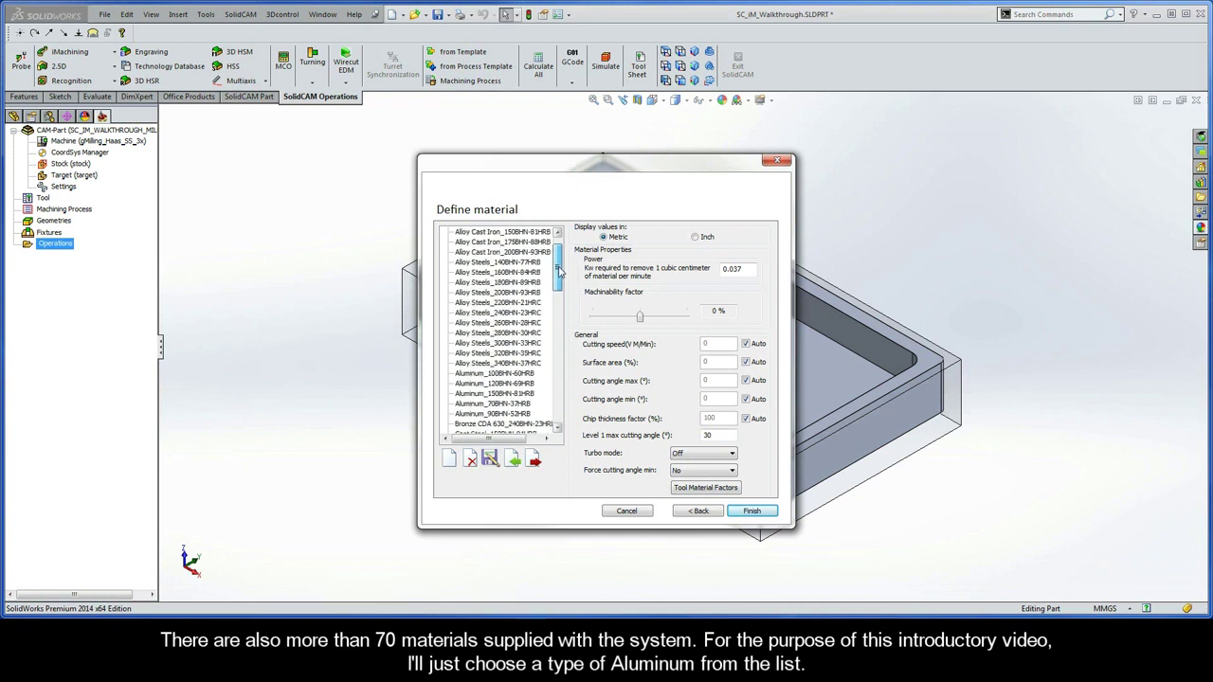
left_click(494, 376)
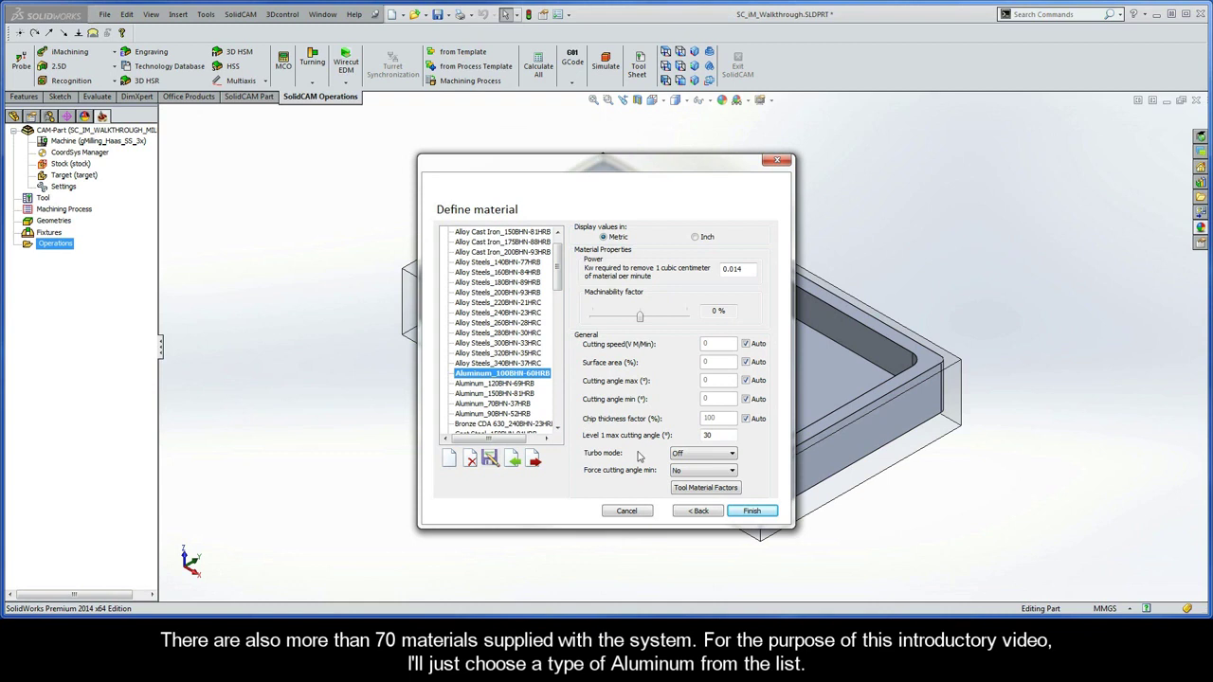
left_click(750, 513)
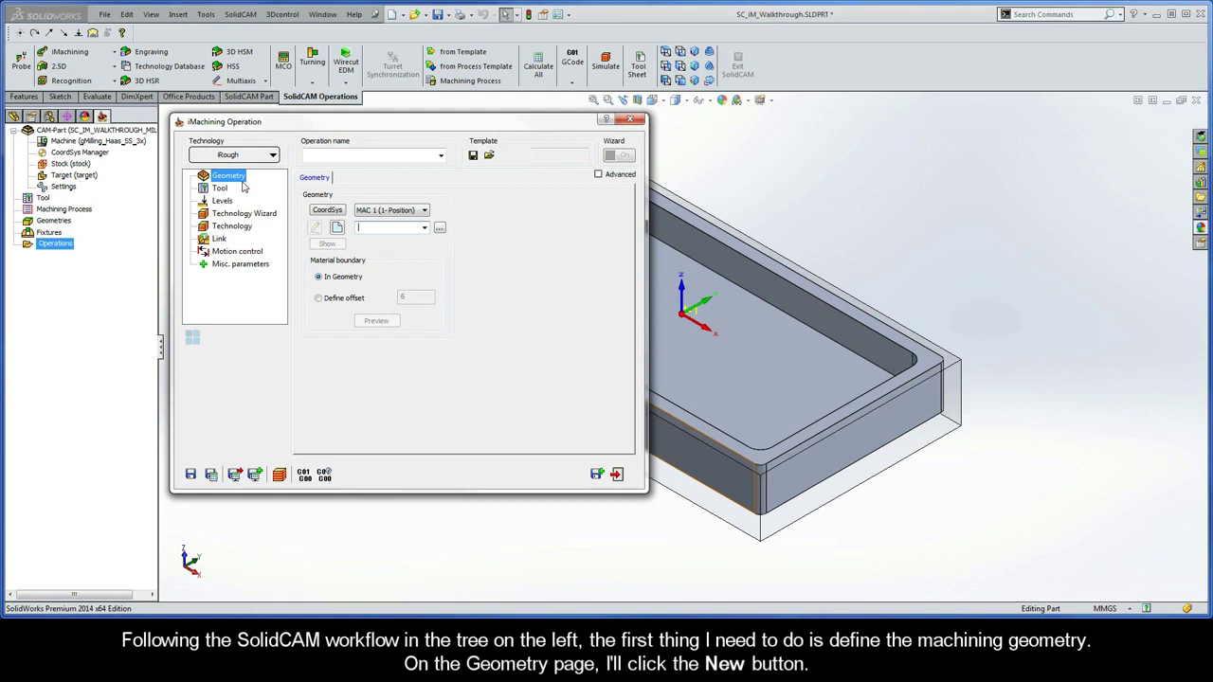
Step: Start a new operation geometry and define its first chain around the stock's top edge, closed with Auto-constant Z
left_click(339, 232)
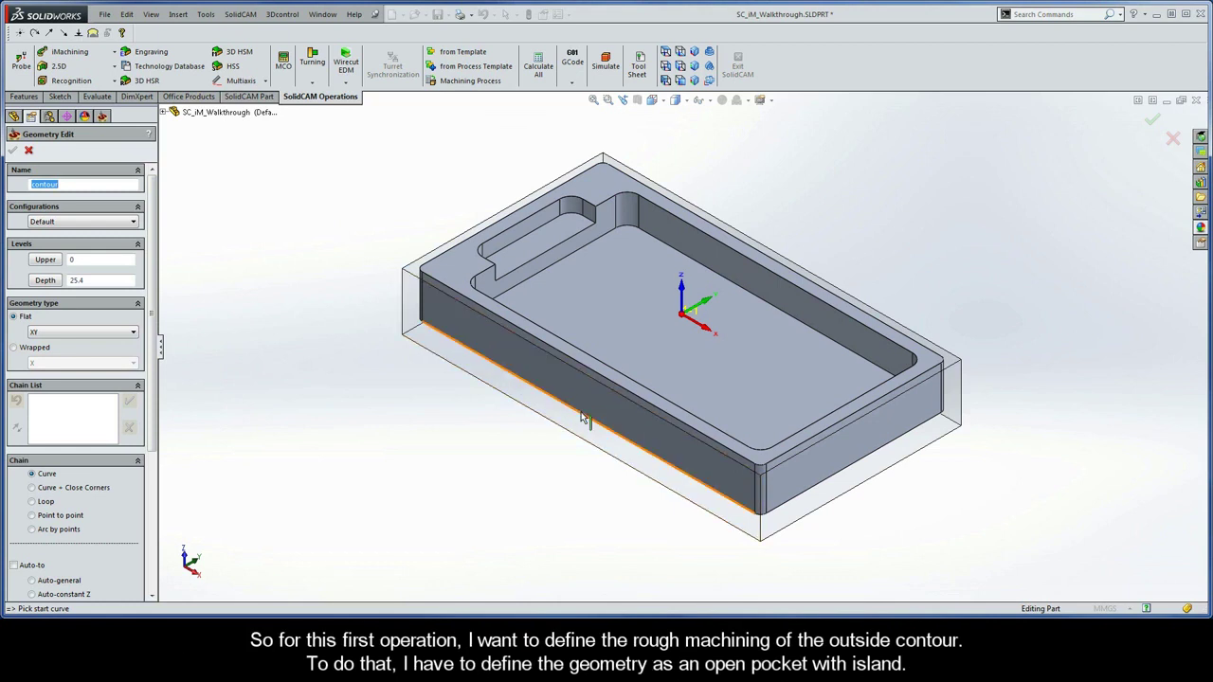
left_click(716, 455)
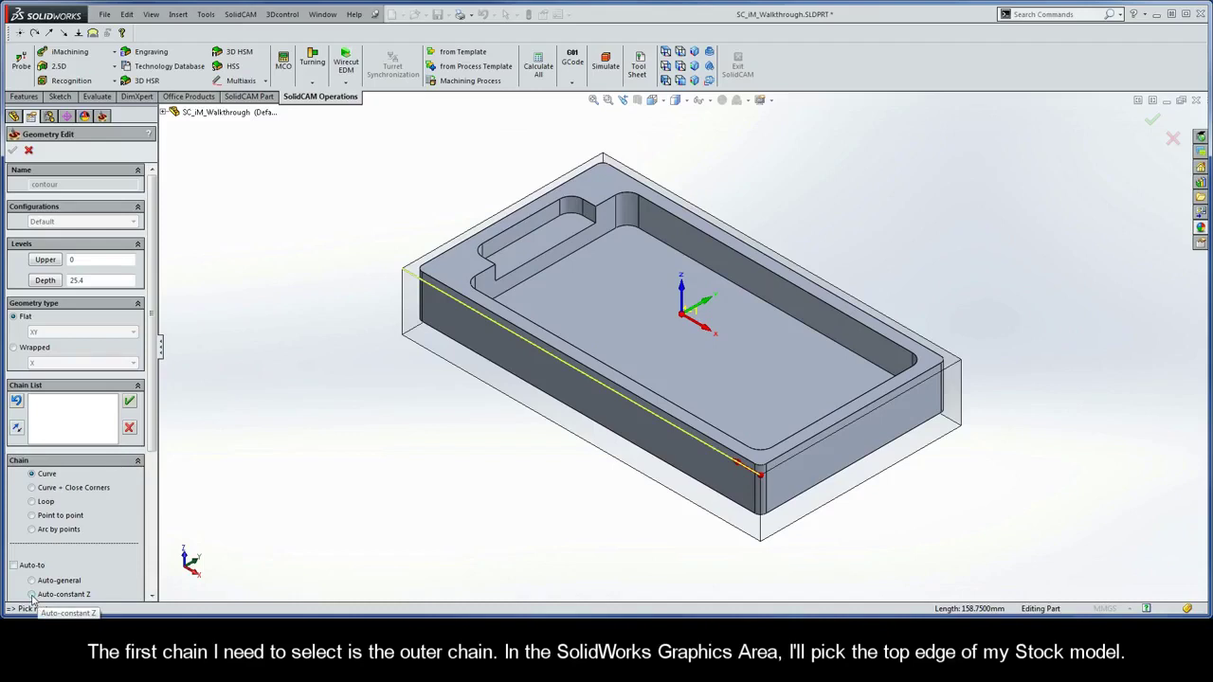
left_click(31, 595)
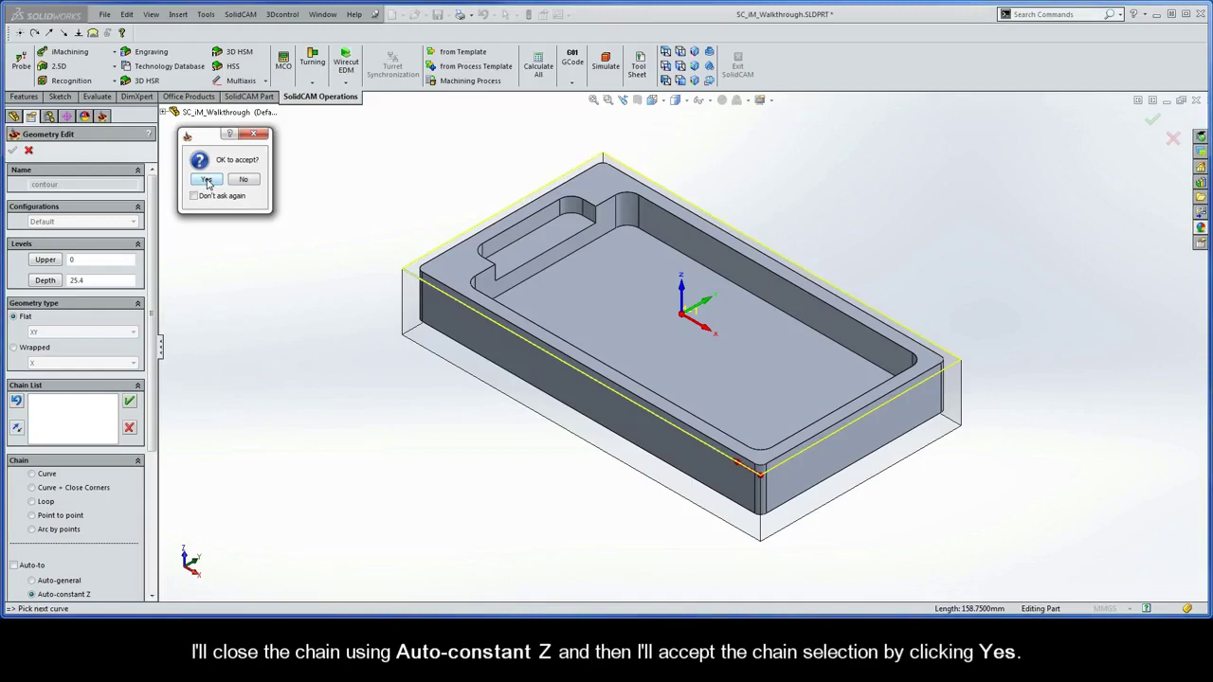
left_click(208, 181)
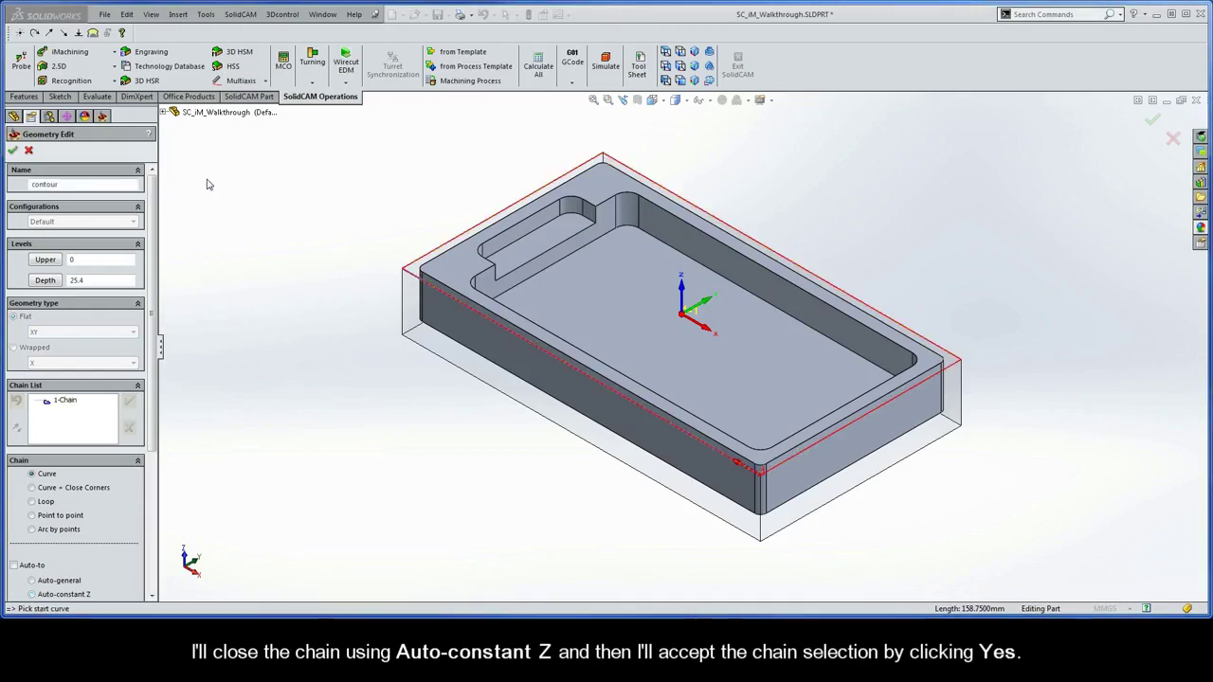
Step: Add a second chain along the target model's upper outside contour, closed with Auto-constant Z
left_click(657, 407)
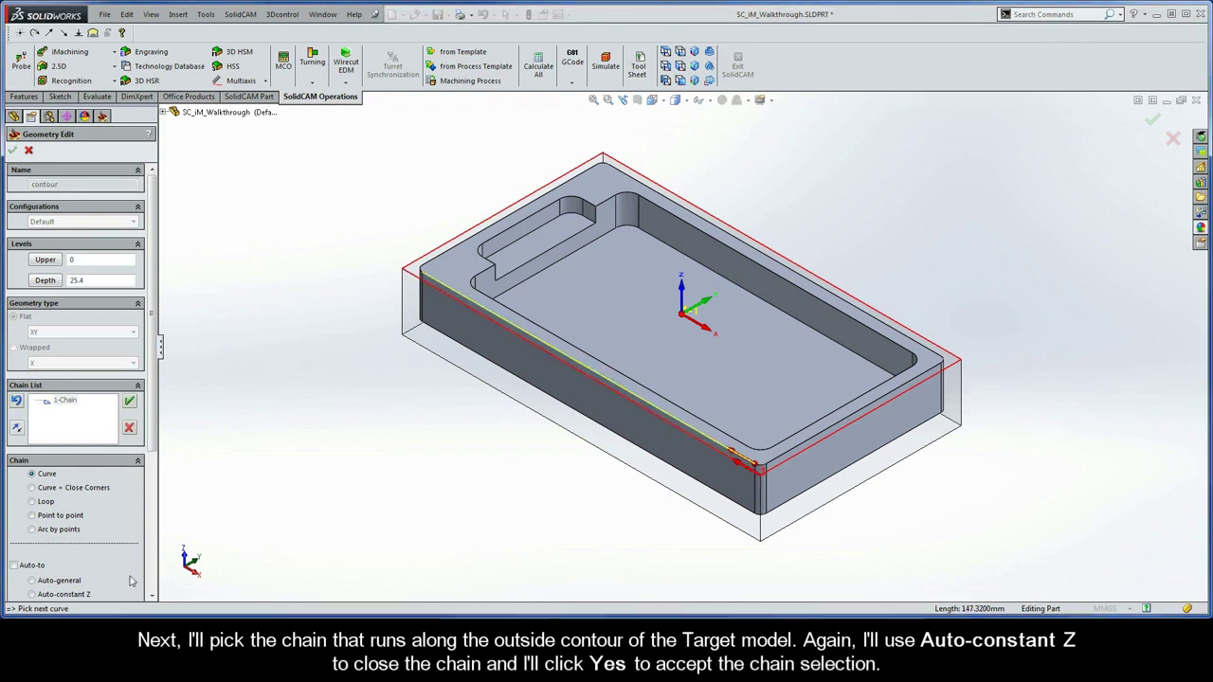
left_click(33, 595)
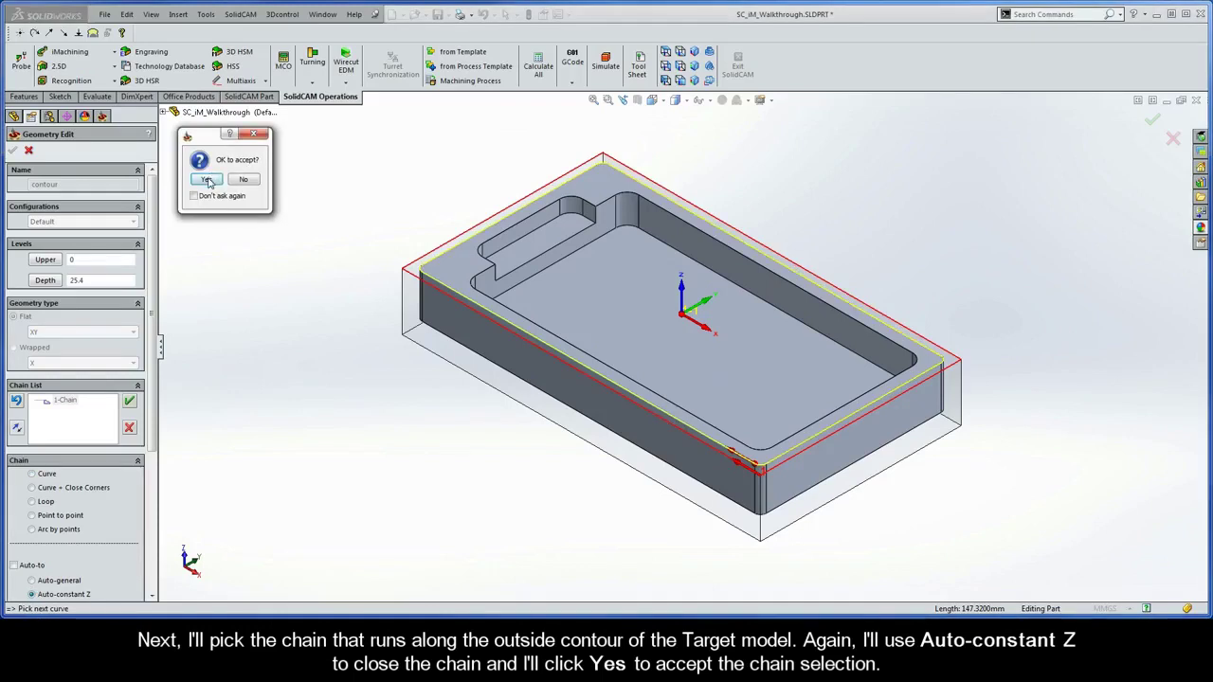
left_click(210, 179)
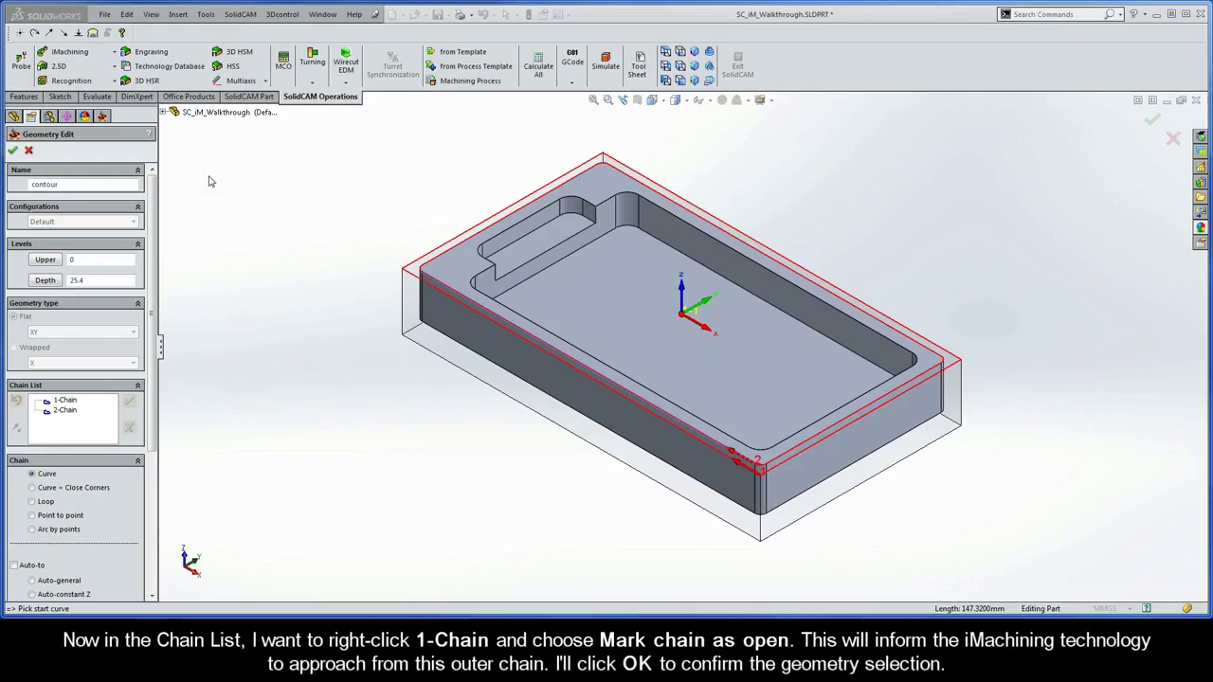
Step: Mark 1-Chain, the outer stock chain, as open and confirm the geometry
right_click(64, 402)
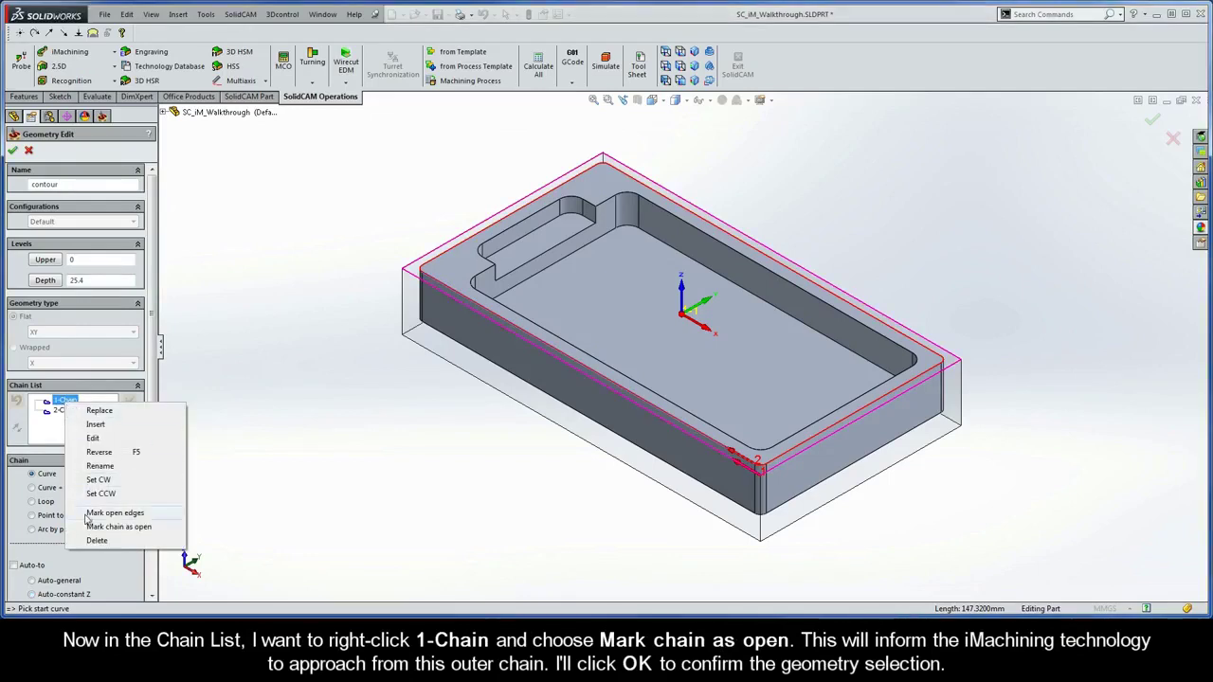
left_click(144, 528)
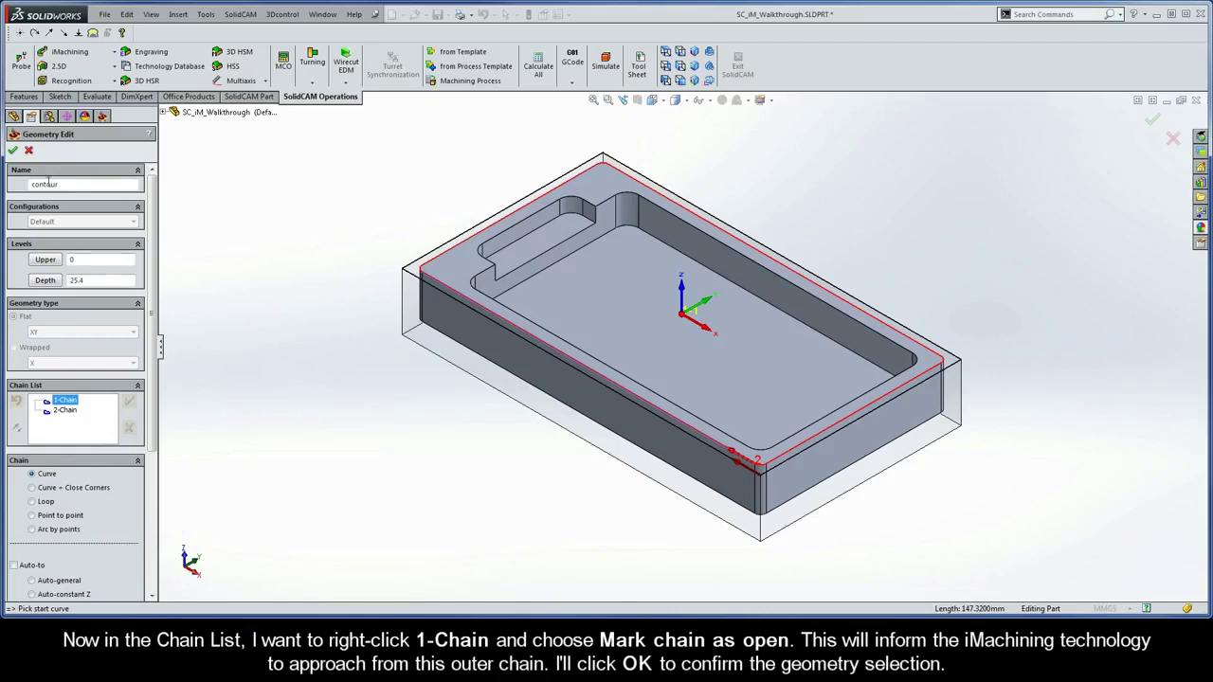
left_click(13, 151)
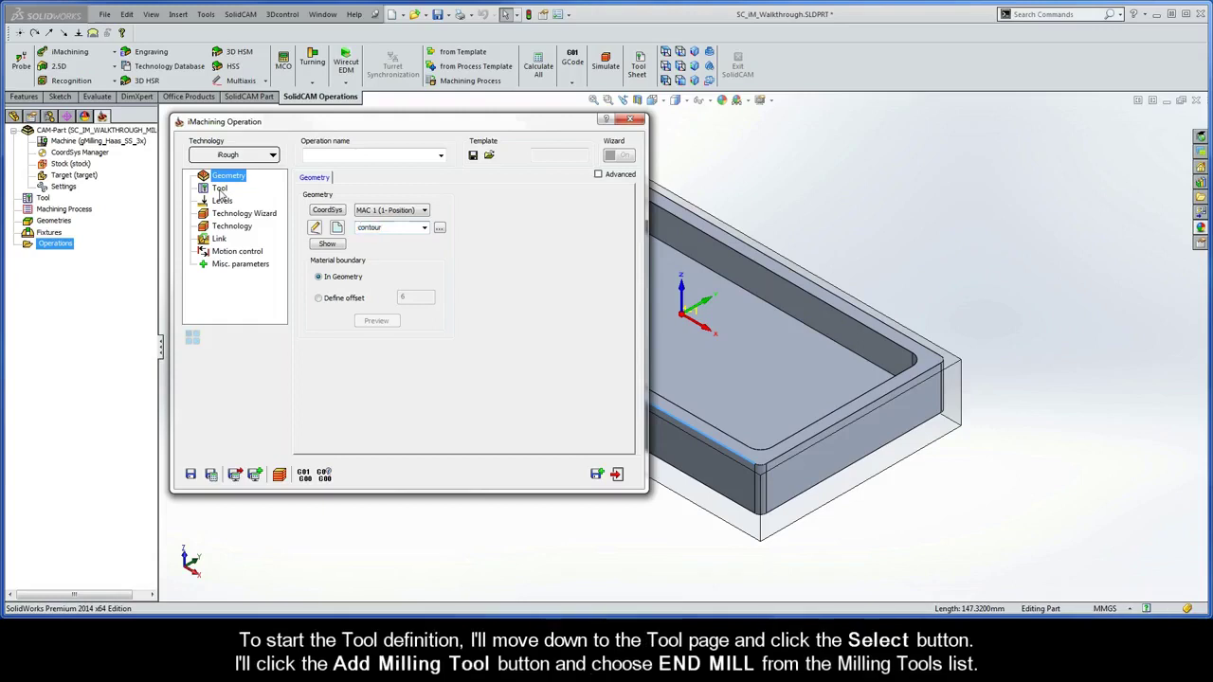
Step: Add a new END MILL milling tool for the iMachining operation
left_click(220, 191)
left_click(376, 353)
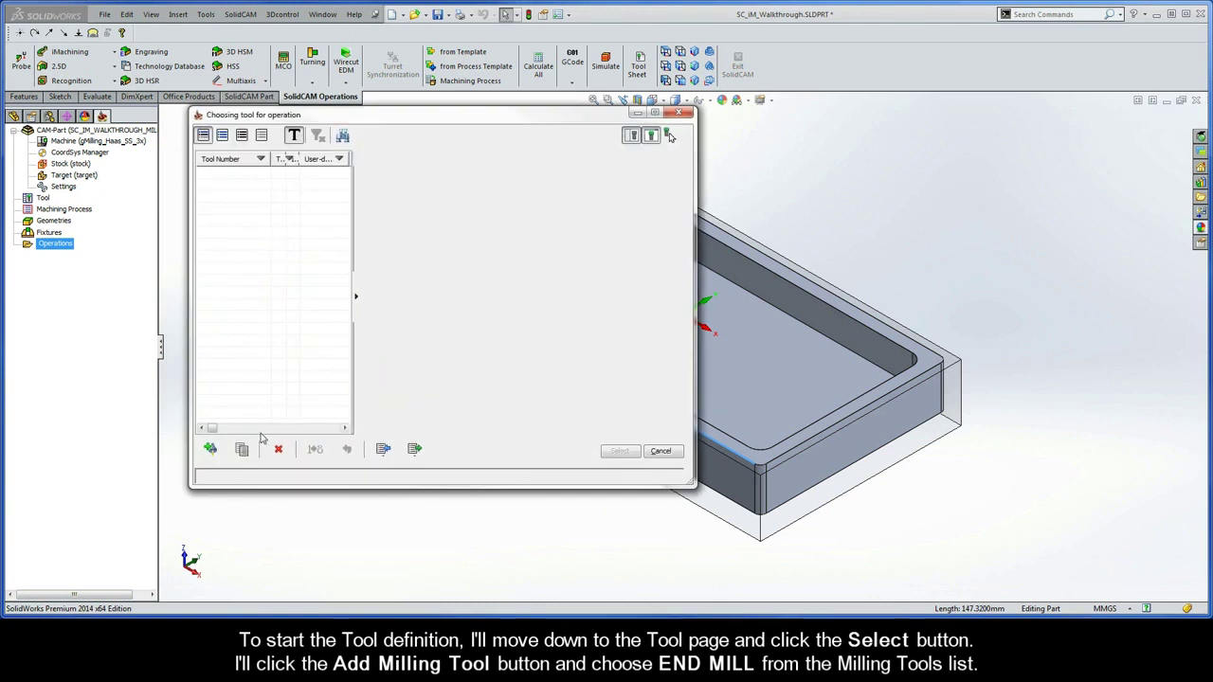
left_click(211, 450)
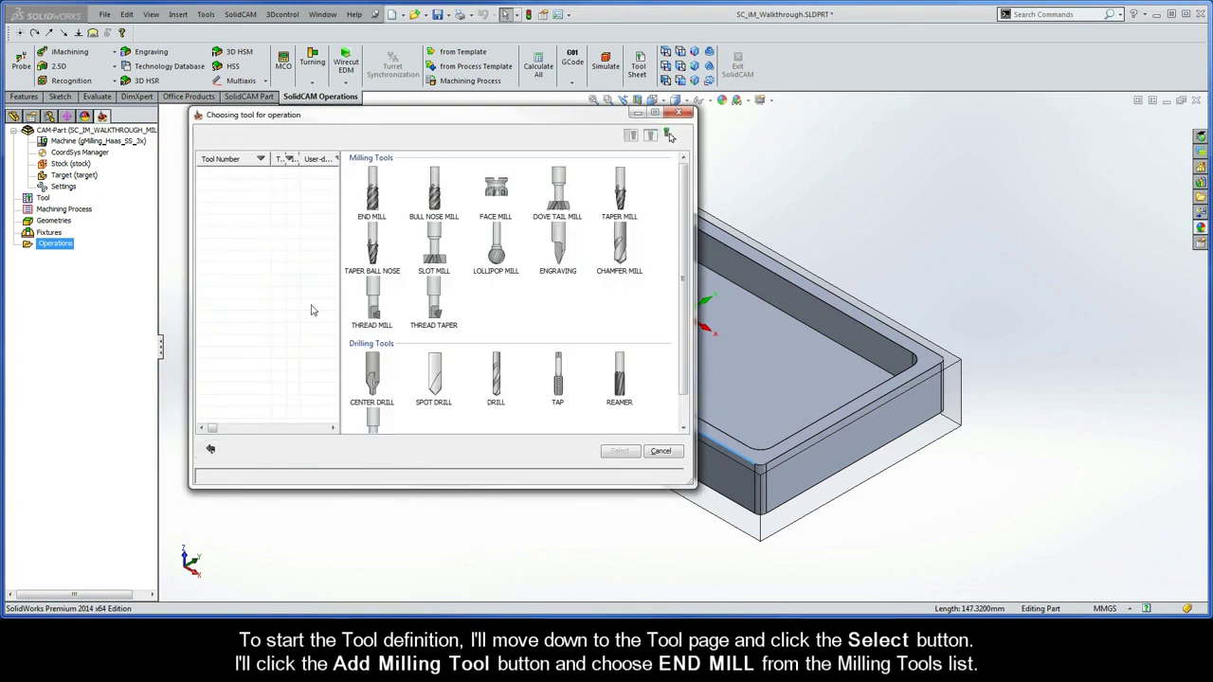
left_click(372, 197)
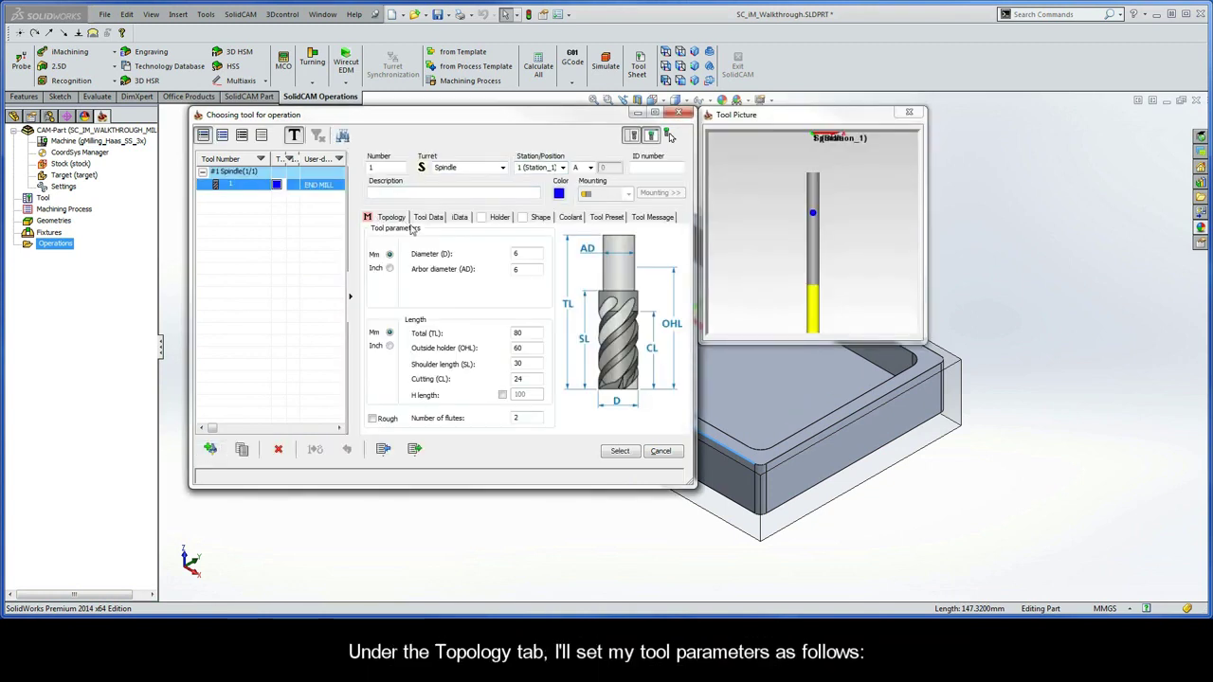
Step: Set the end mill's diameter and arbor diameter to 9 mm and its number of flutes to 4, keeping the default lengths
left_click(519, 252)
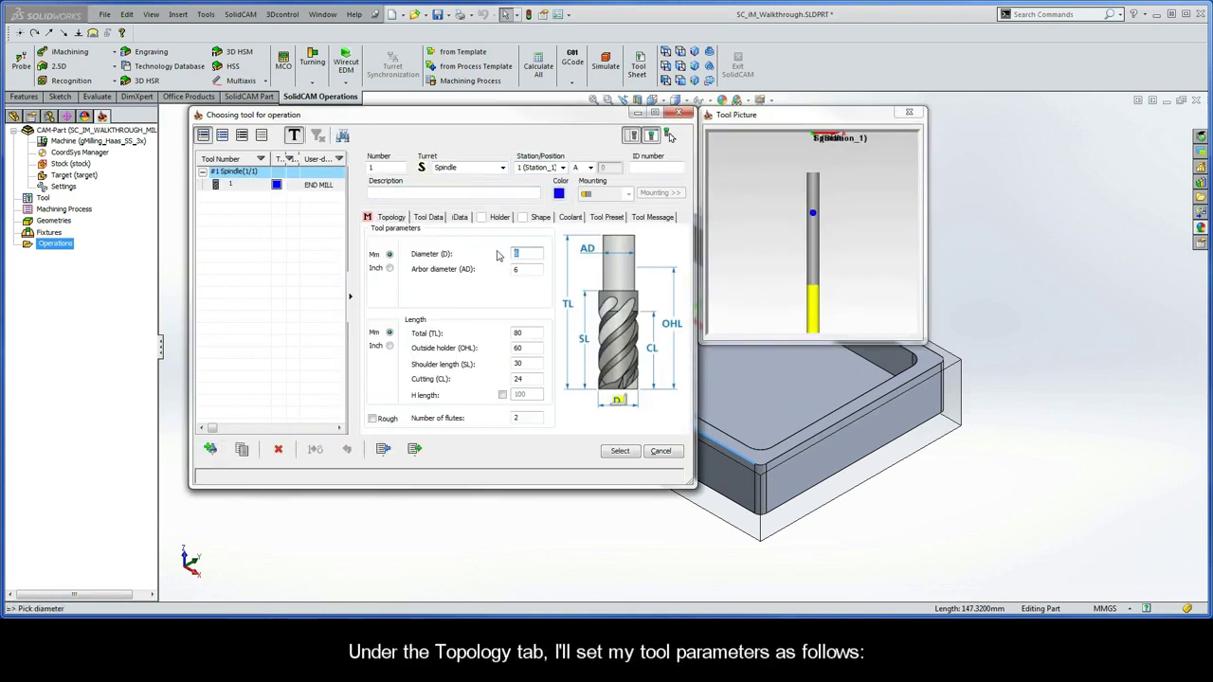
type("9")
left_click(520, 268)
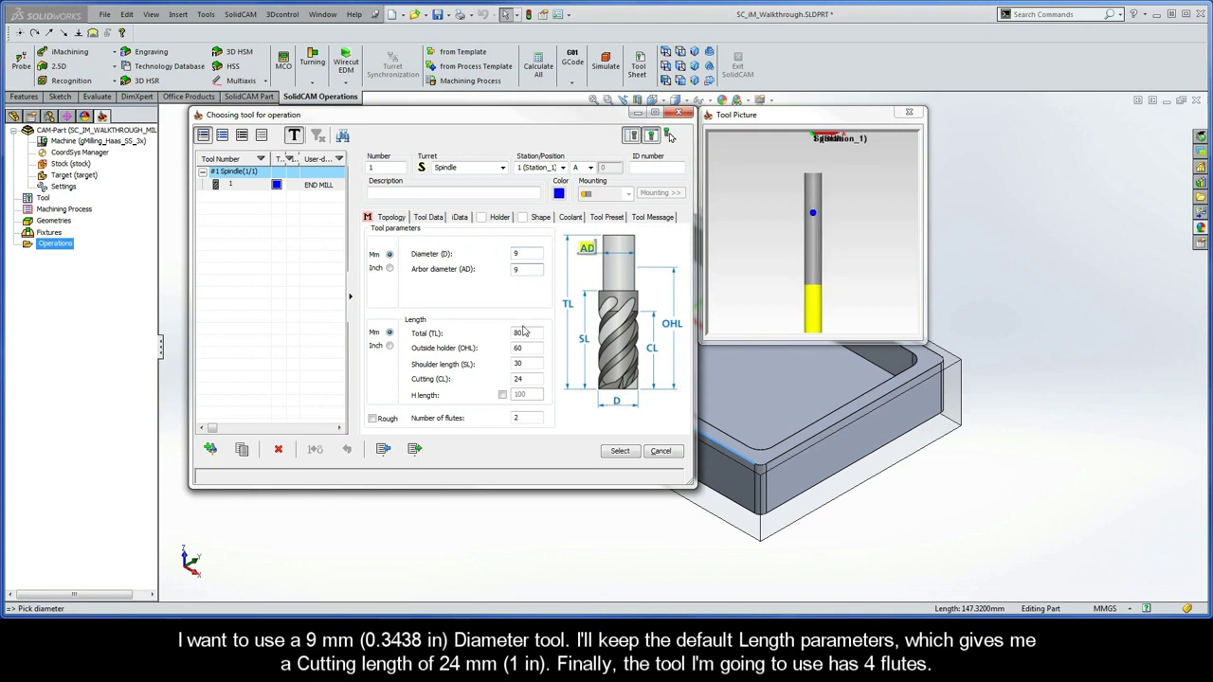
left_click(524, 379)
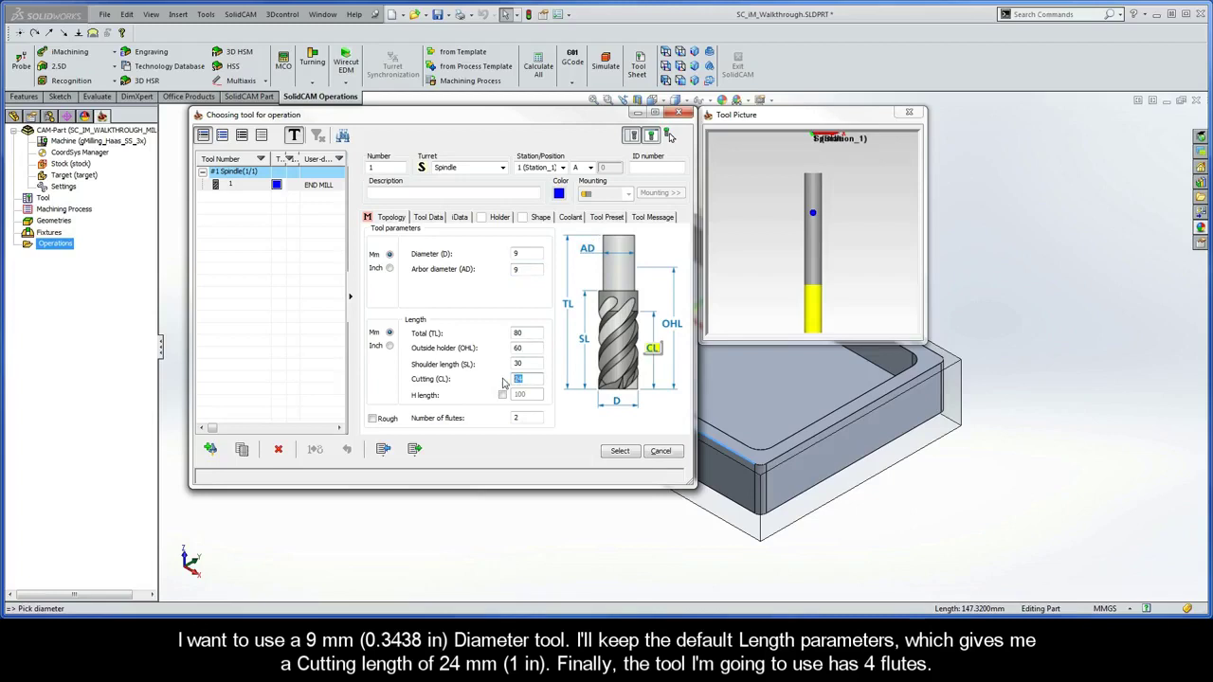
left_click(521, 419)
type("4")
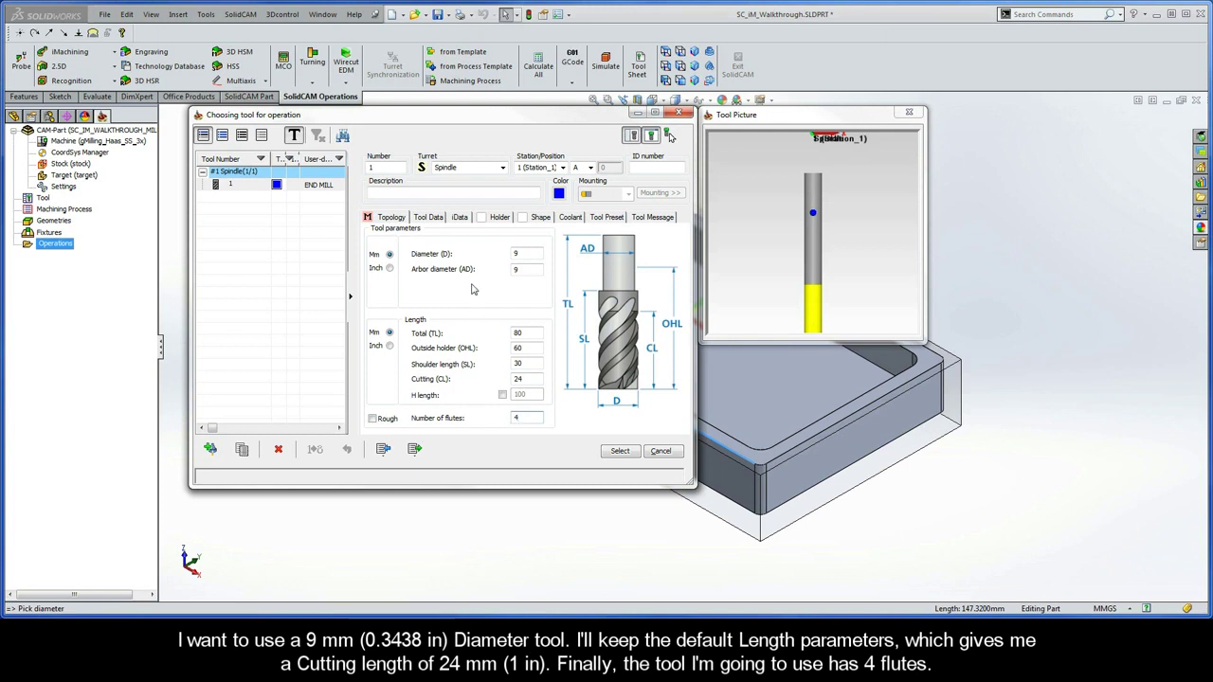
Step: Keep the tool's helical angle at 45 (Medium) and choose this tool for the iMachining operation
left_click(460, 218)
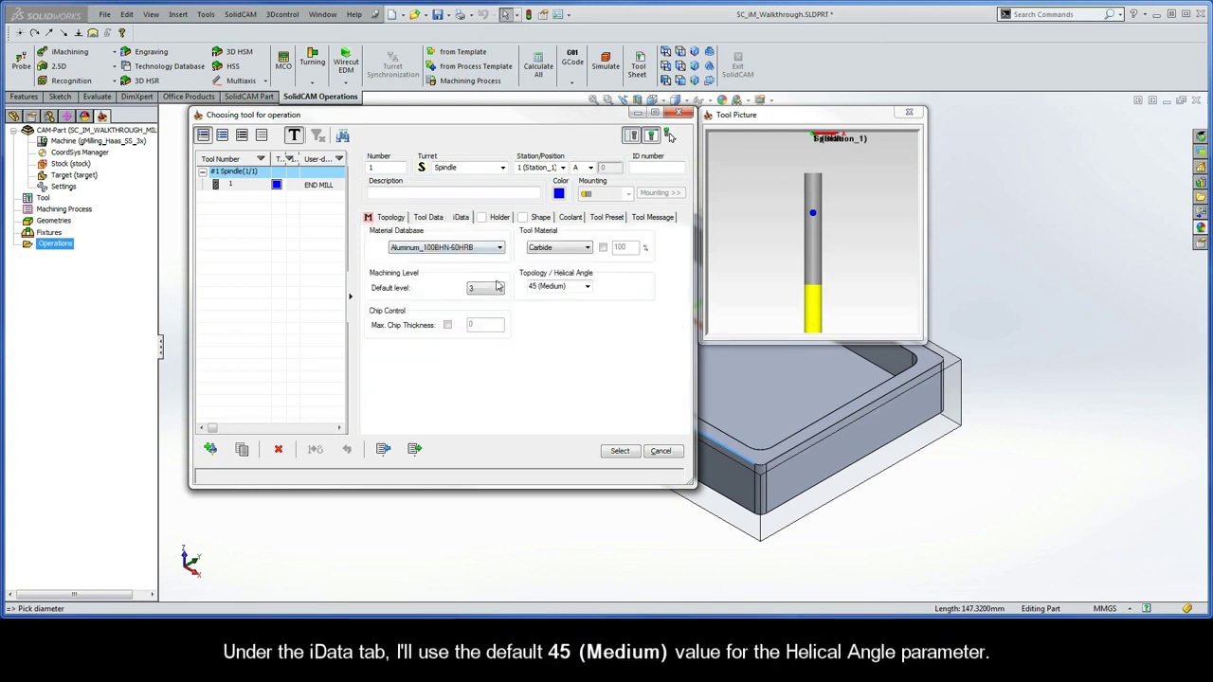
left_click(572, 286)
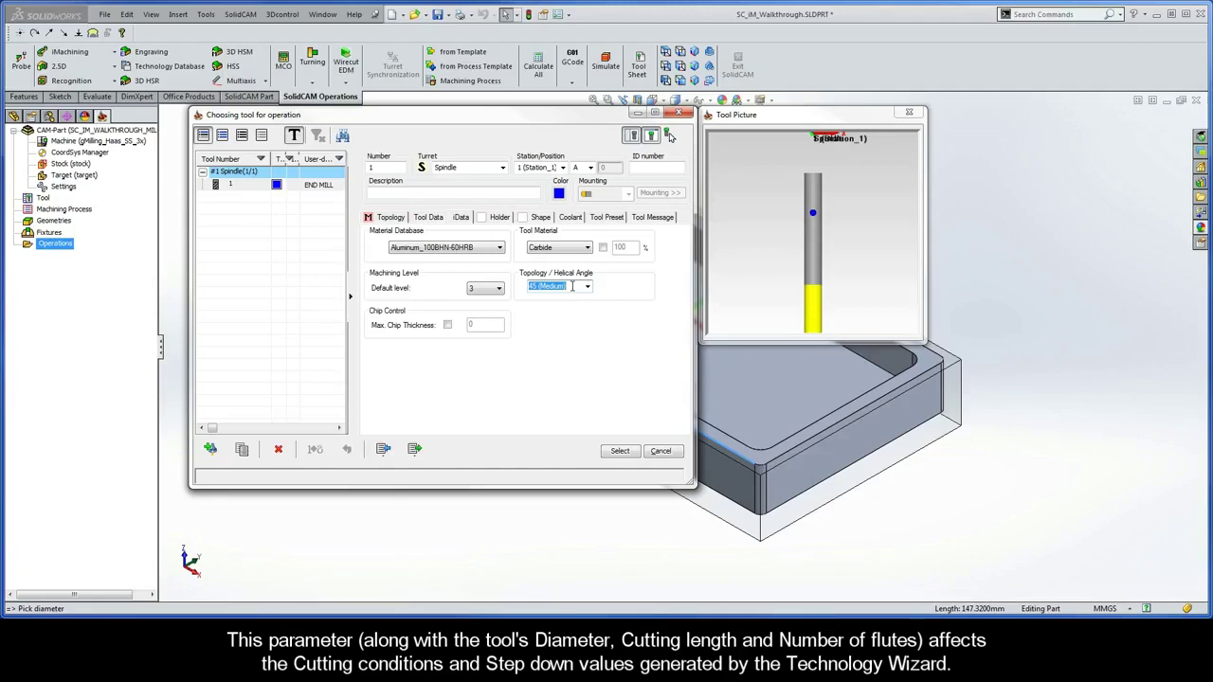
left_click(620, 453)
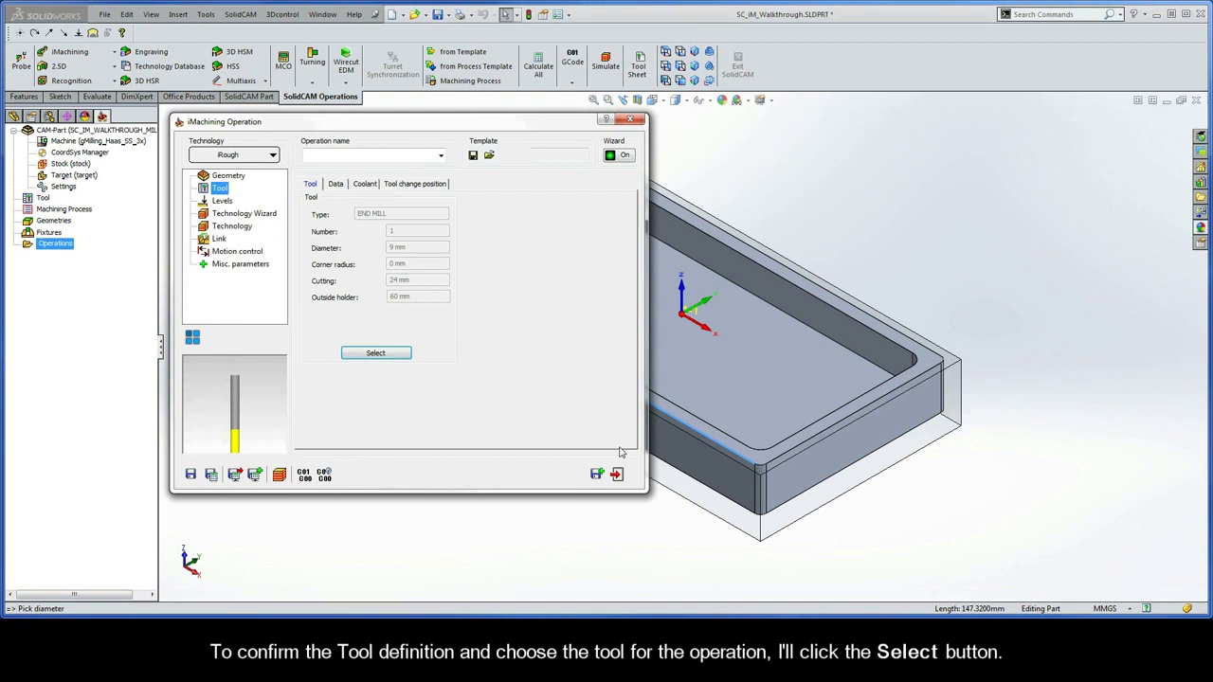
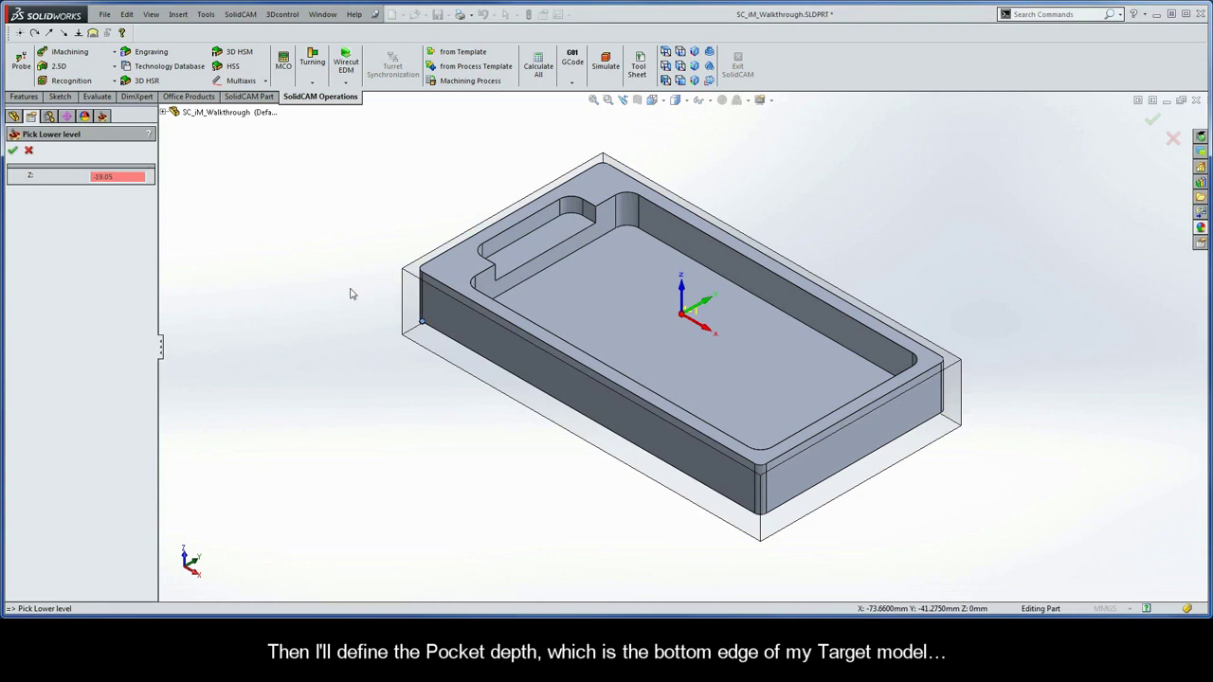
Step: Confirm the target model's bottom edge as the pocket depth and set the depth delta to -0.76 mm
left_click(14, 151)
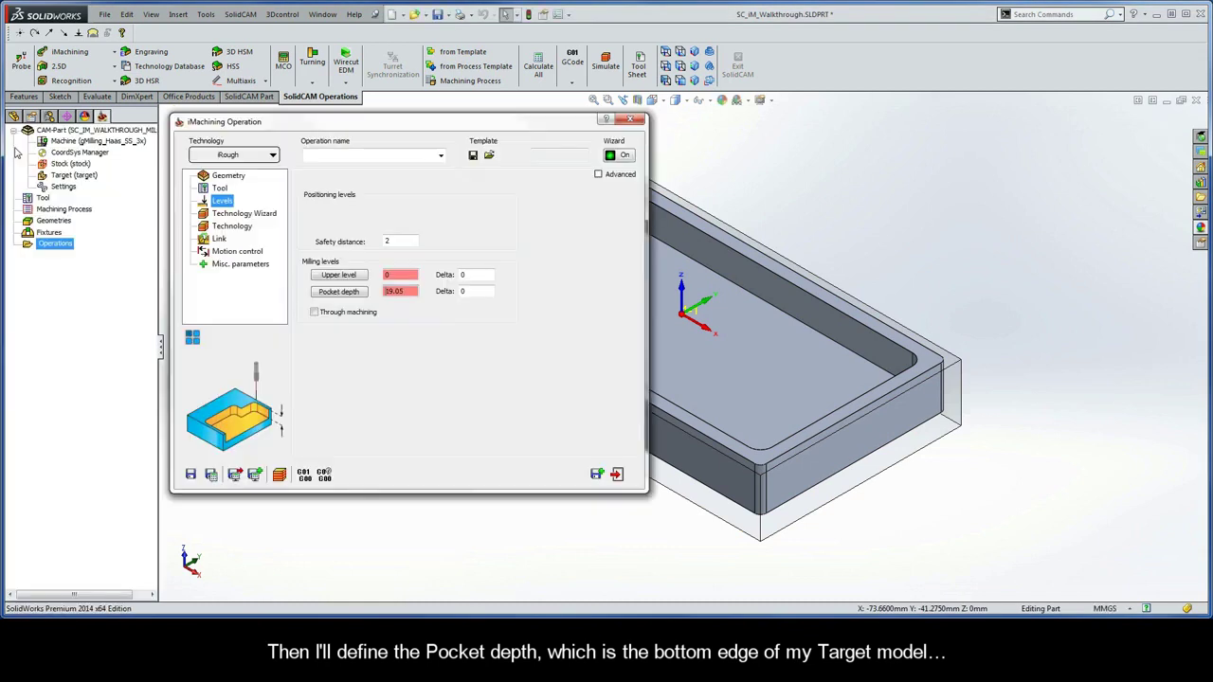
double_click(474, 291)
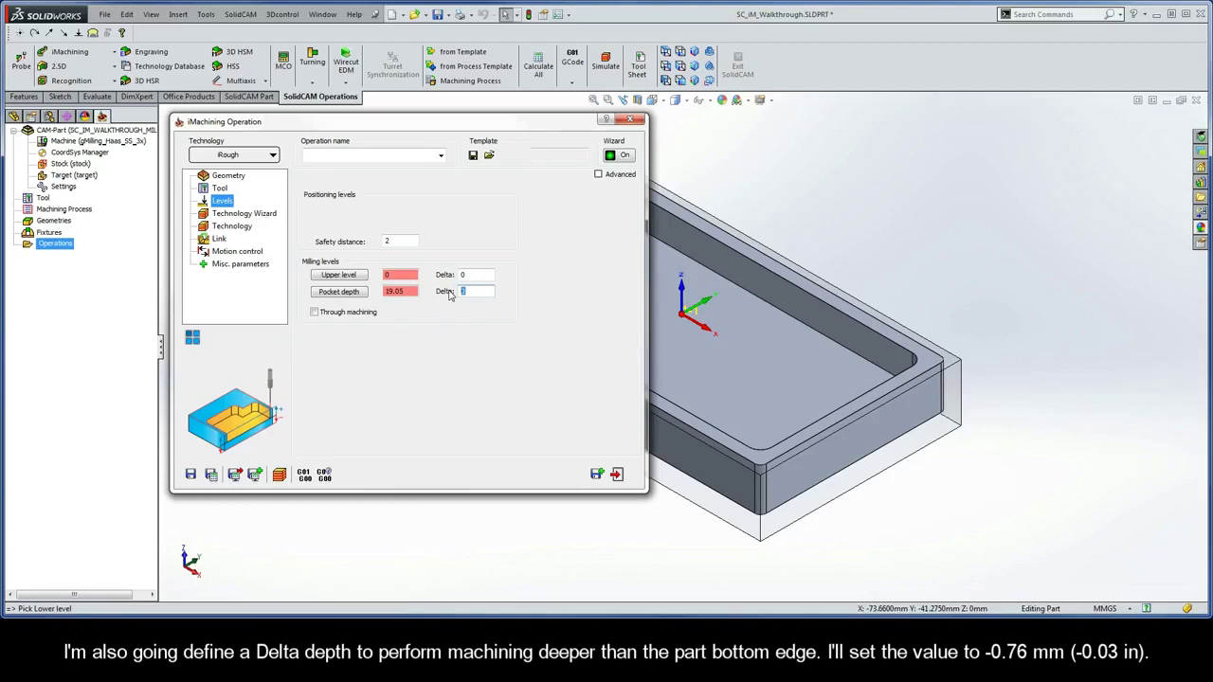
type("-0.76")
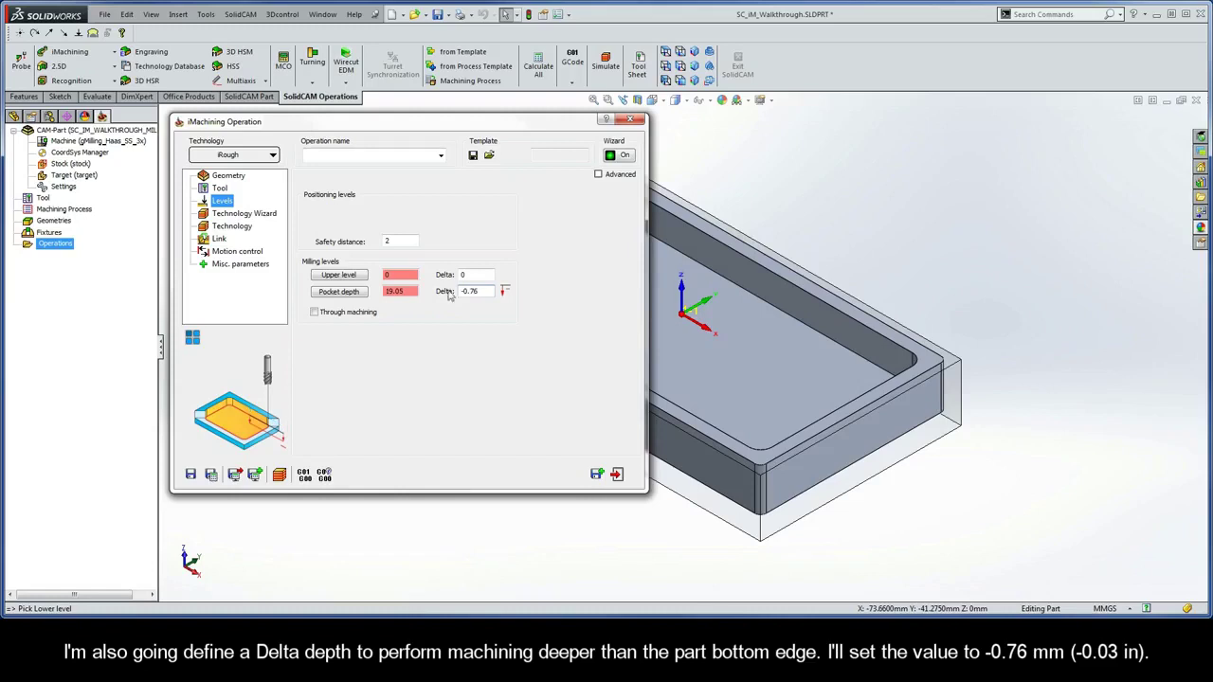
Step: Keep machining level 3 and the 0.24 mm wall/island offset, and save and calculate the iRough operation
left_click(242, 214)
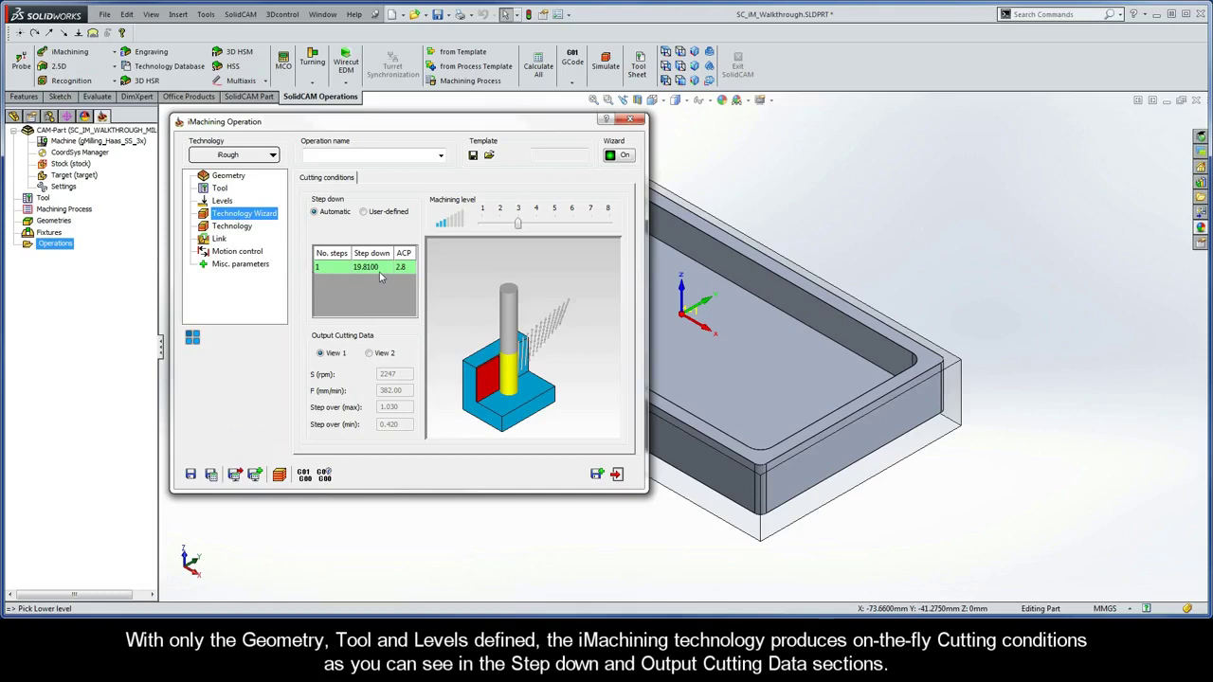
left_click(368, 353)
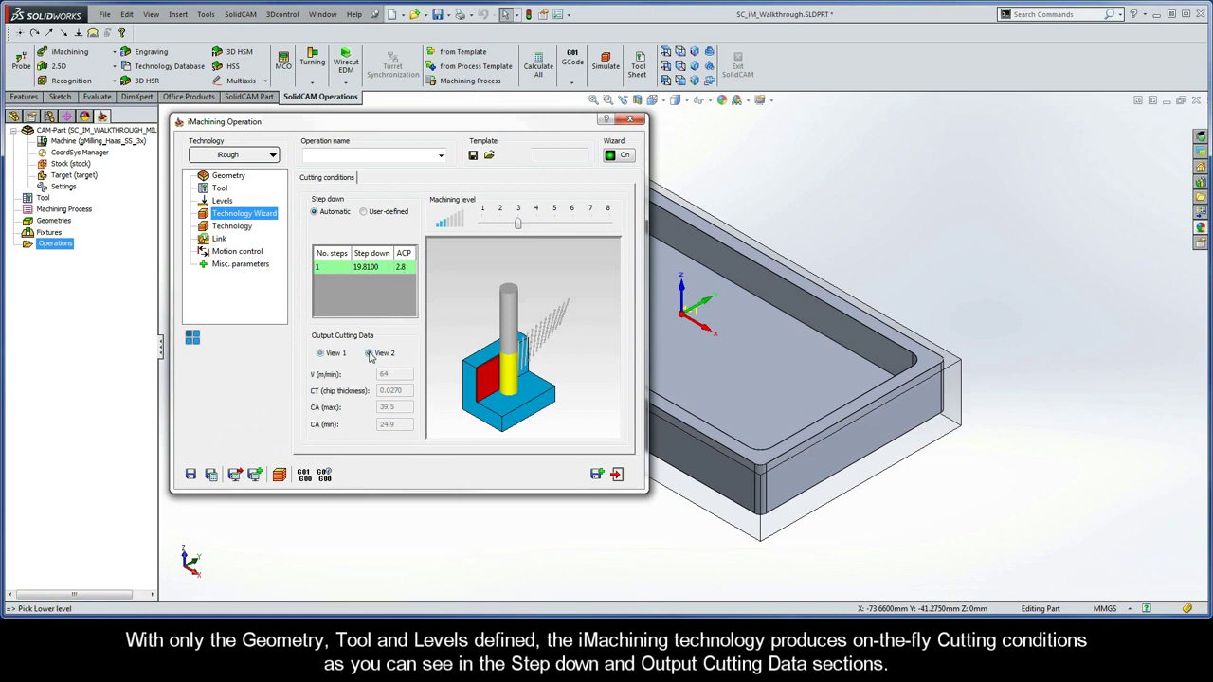
left_click(322, 353)
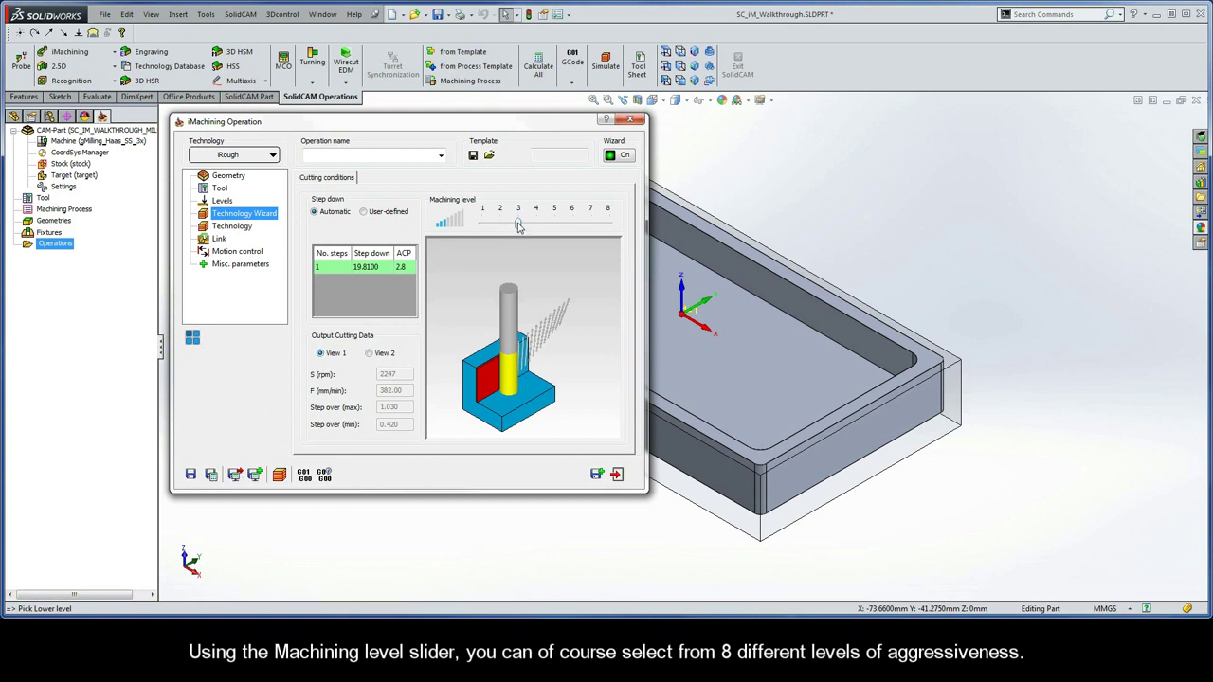
mouse_move(518, 226)
left_mouse_down()
mouse_move(611, 230)
mouse_move(519, 227)
left_mouse_up()
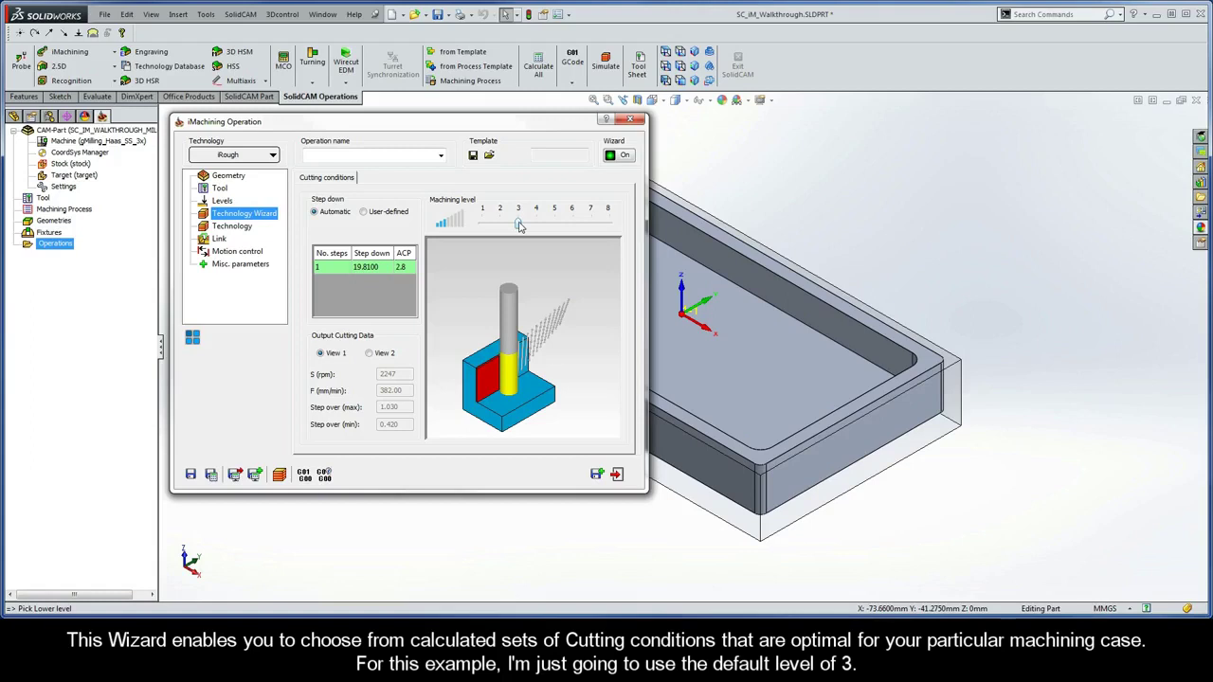
left_click(232, 229)
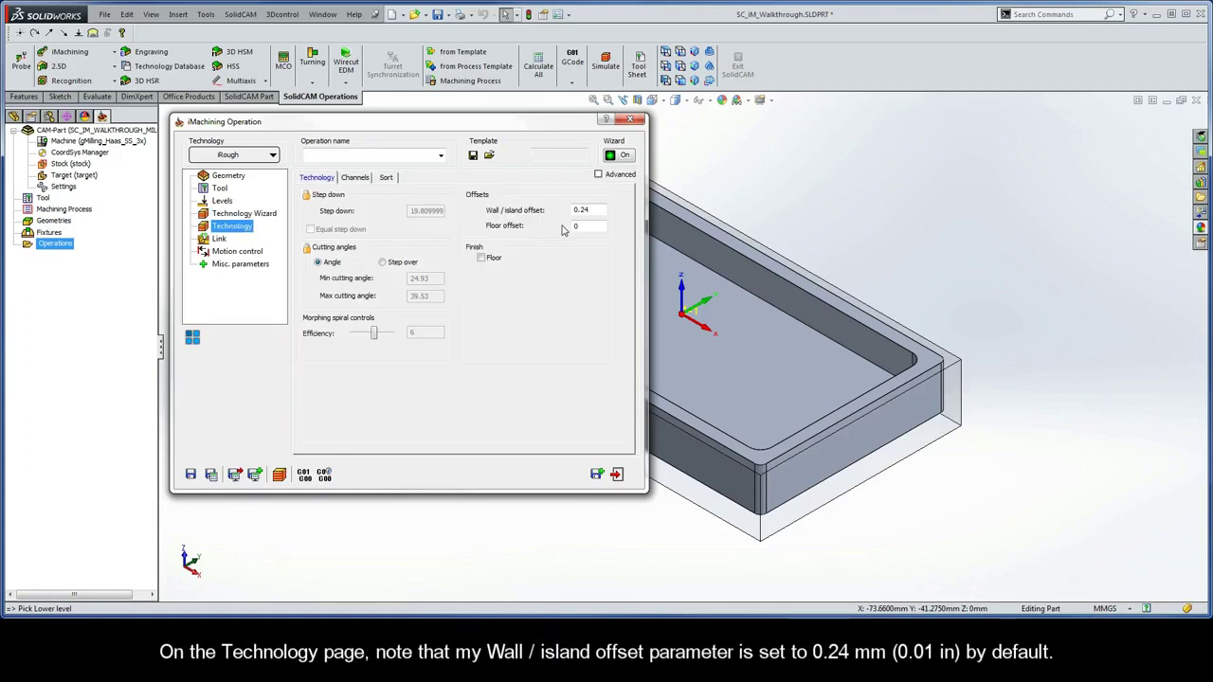
left_click_drag(593, 211, 564, 210)
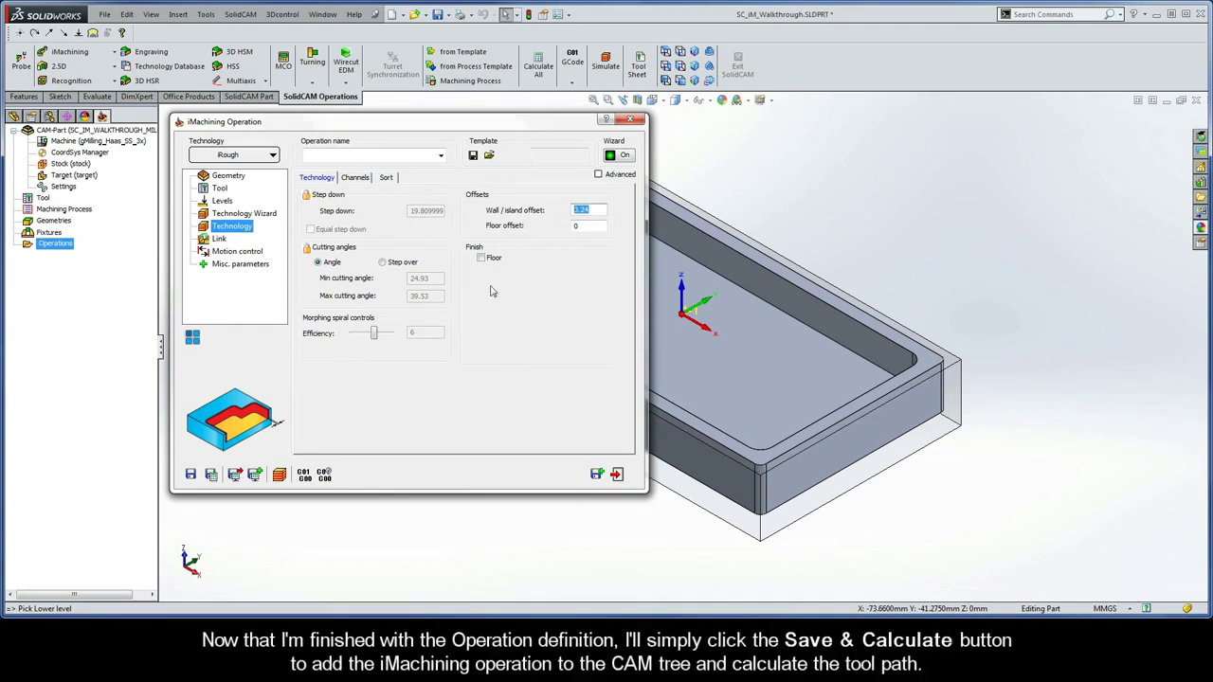
left_click(212, 477)
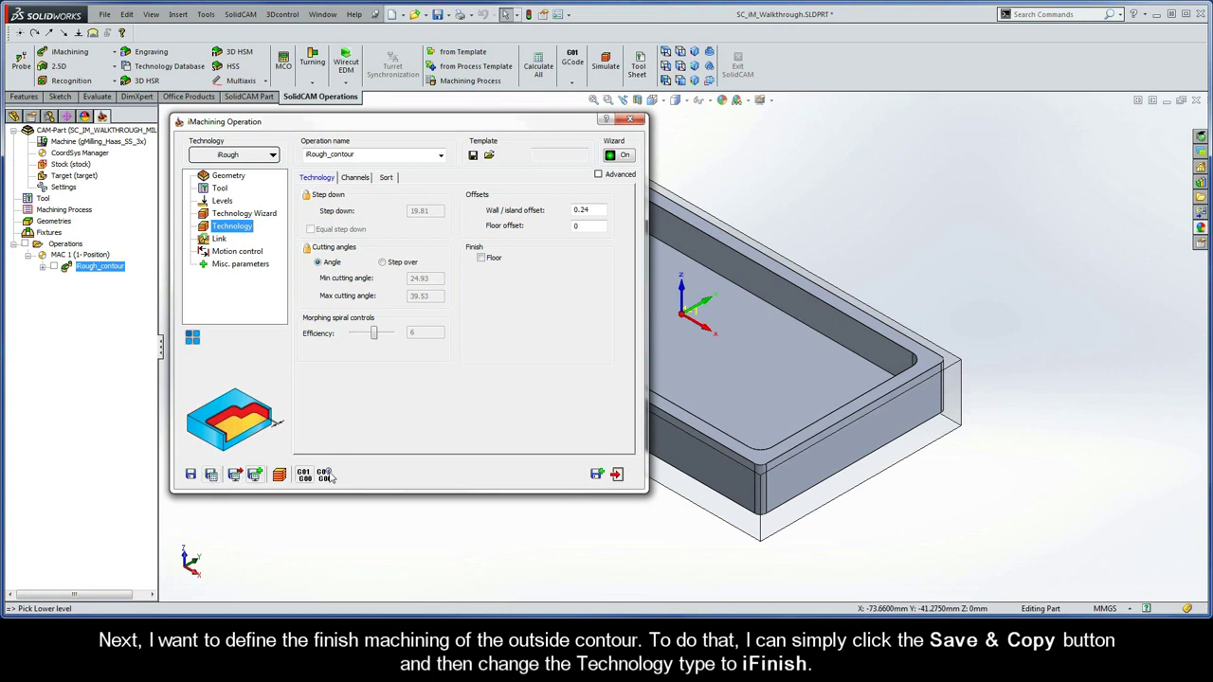
Step: Save and copy the contour roughing operation and change the copy's technology to iFinish
left_click(597, 475)
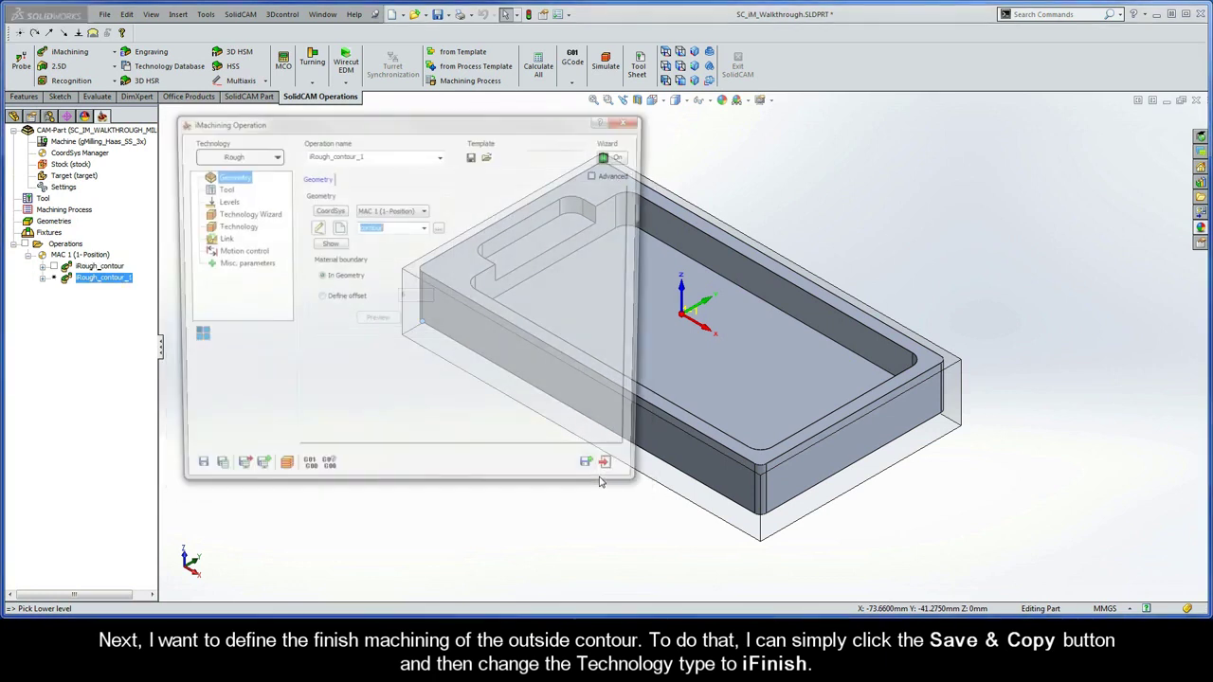
left_click(241, 156)
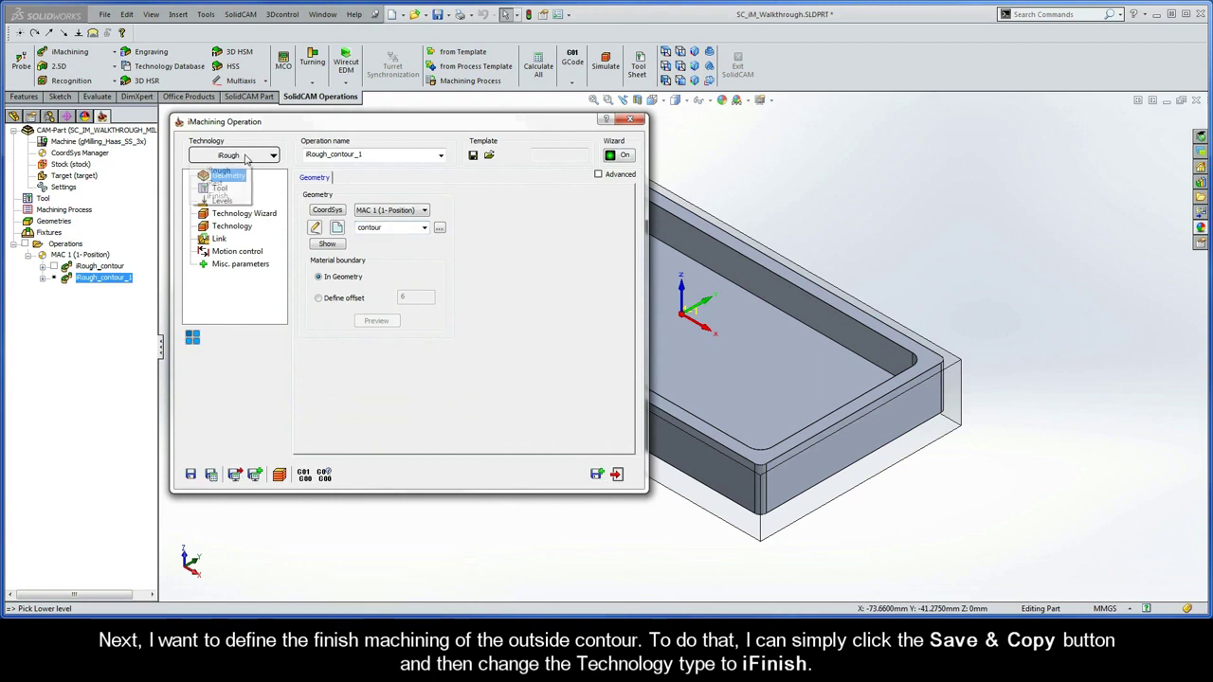
left_click(218, 195)
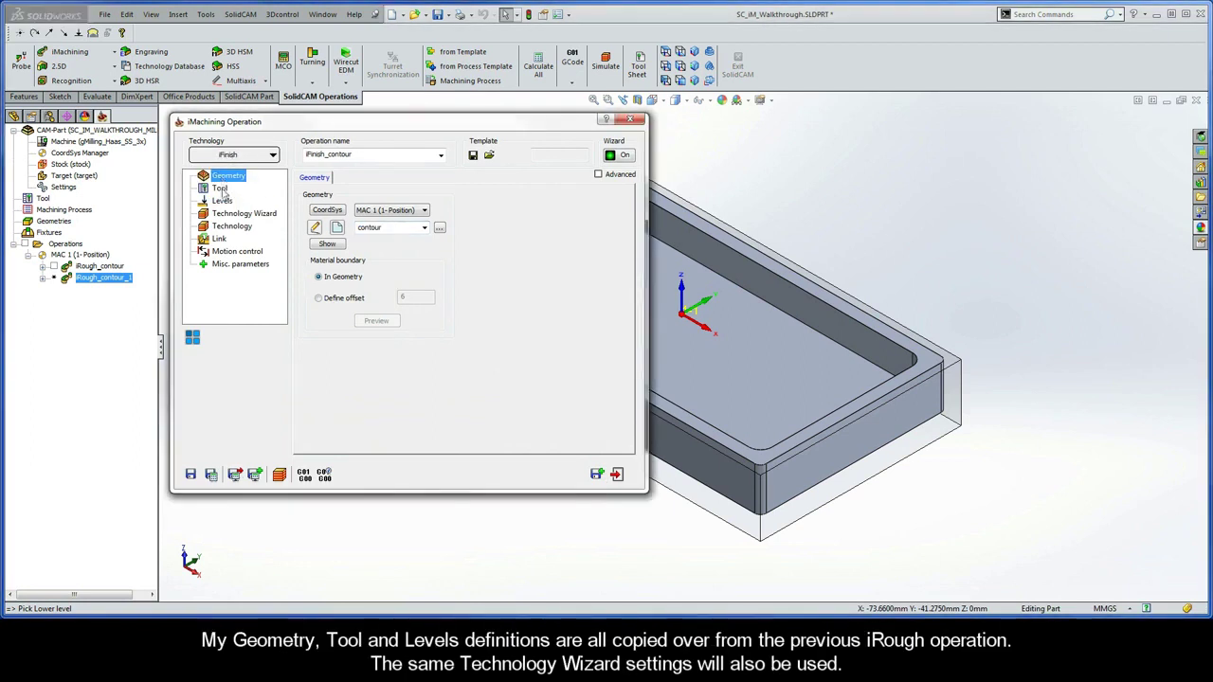
Step: Check the tool, levels, cutting conditions and iRest data copied into the iFinish operation, and save and calculate it
left_click(220, 189)
left_click(223, 201)
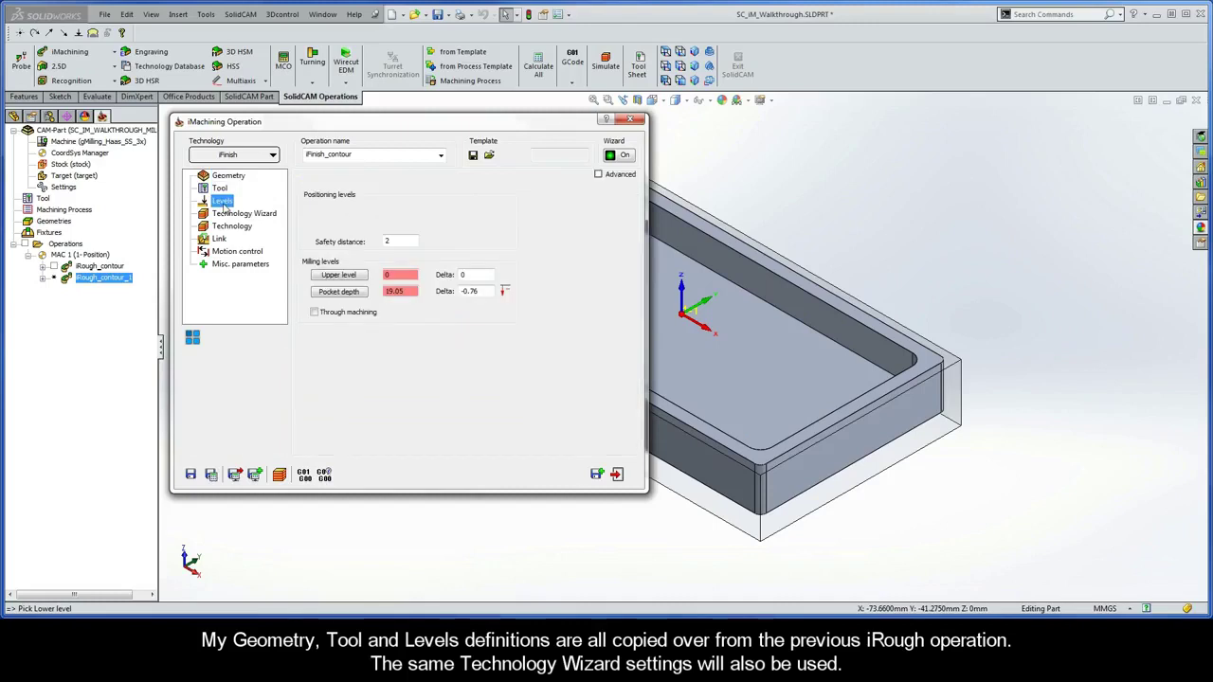
left_click(227, 214)
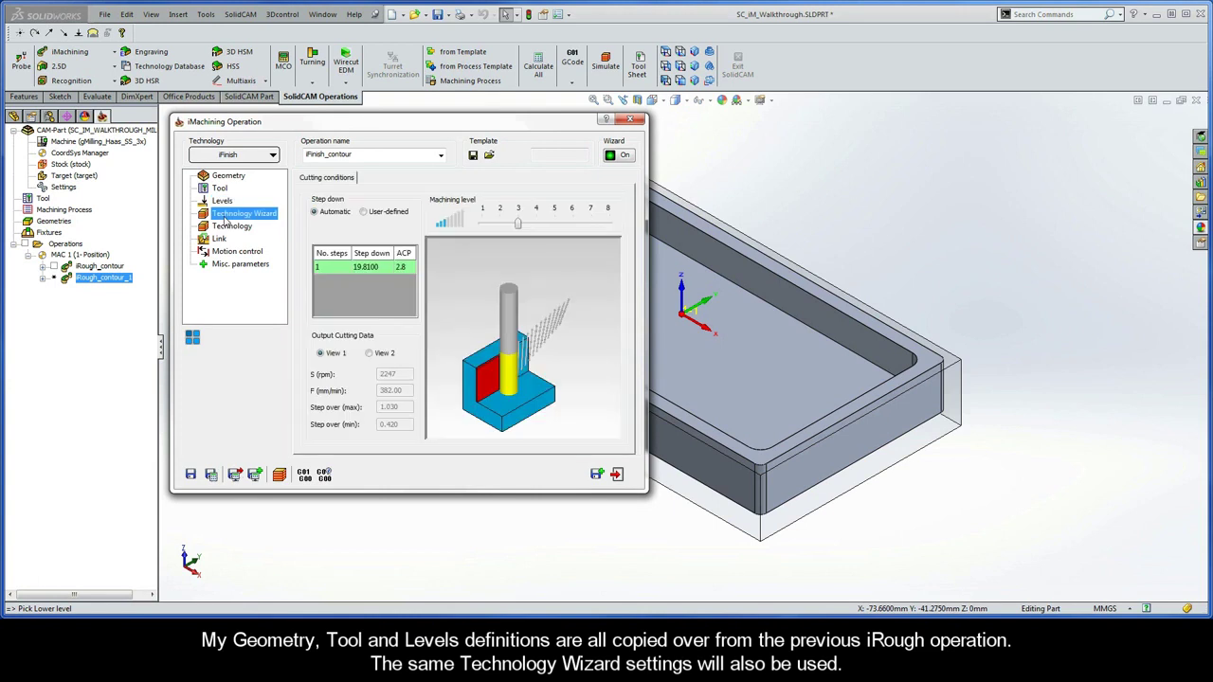
left_click(228, 227)
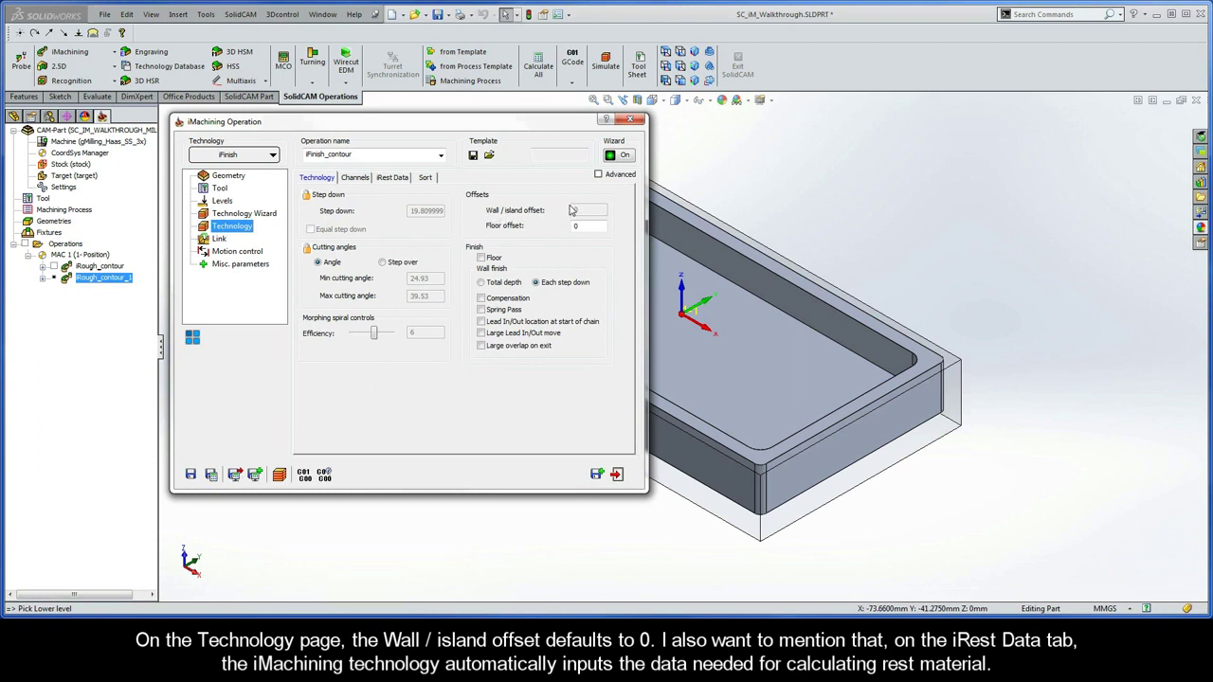
left_click(391, 180)
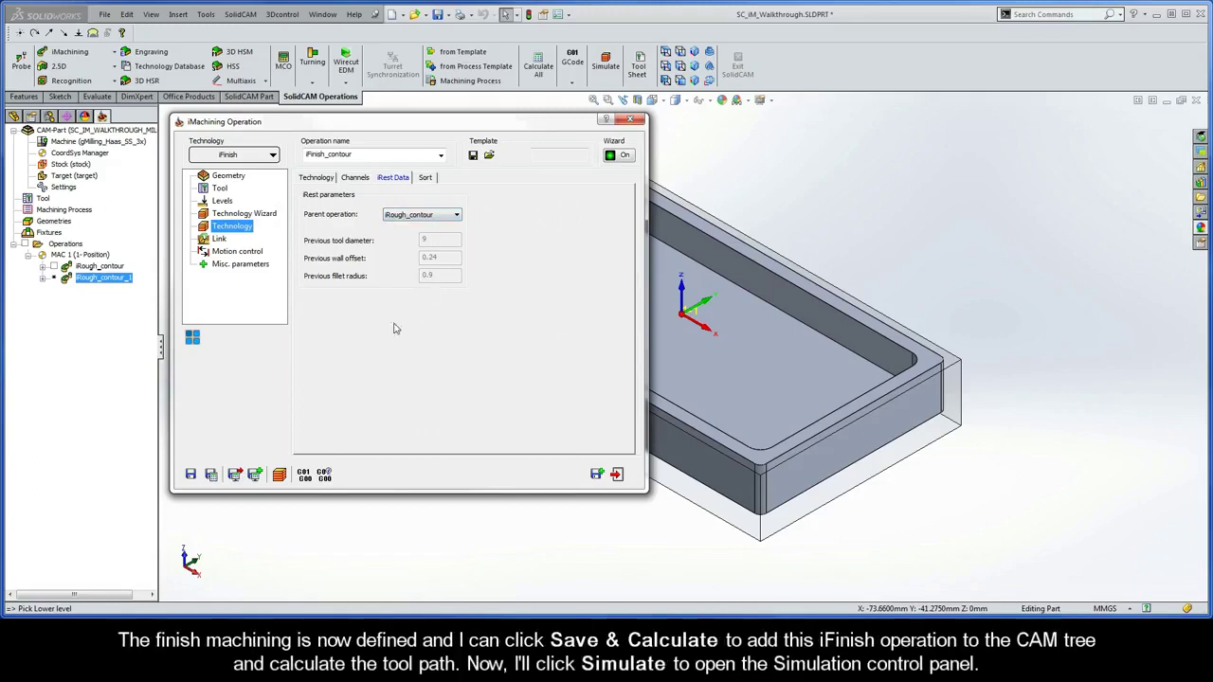
left_click(211, 475)
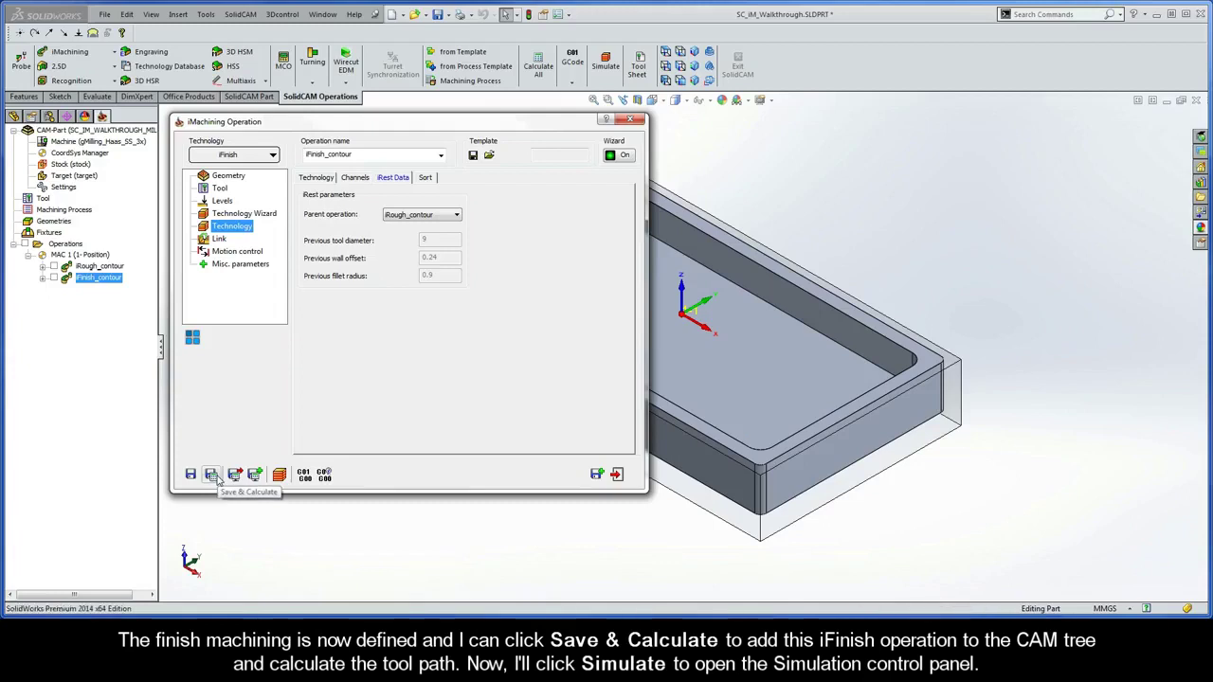
Step: Open the simulation, reduce its speed, and select both iRough_contour and iFinish_contour for the run
left_click(278, 475)
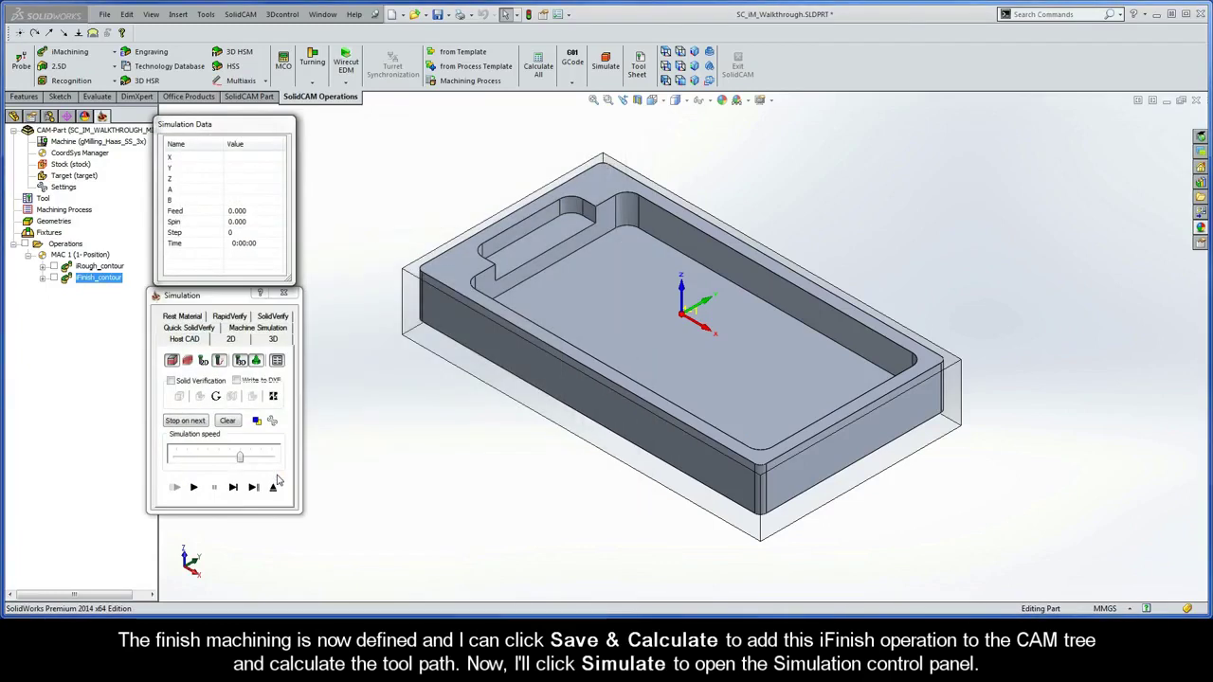
left_click_drag(240, 459, 213, 459)
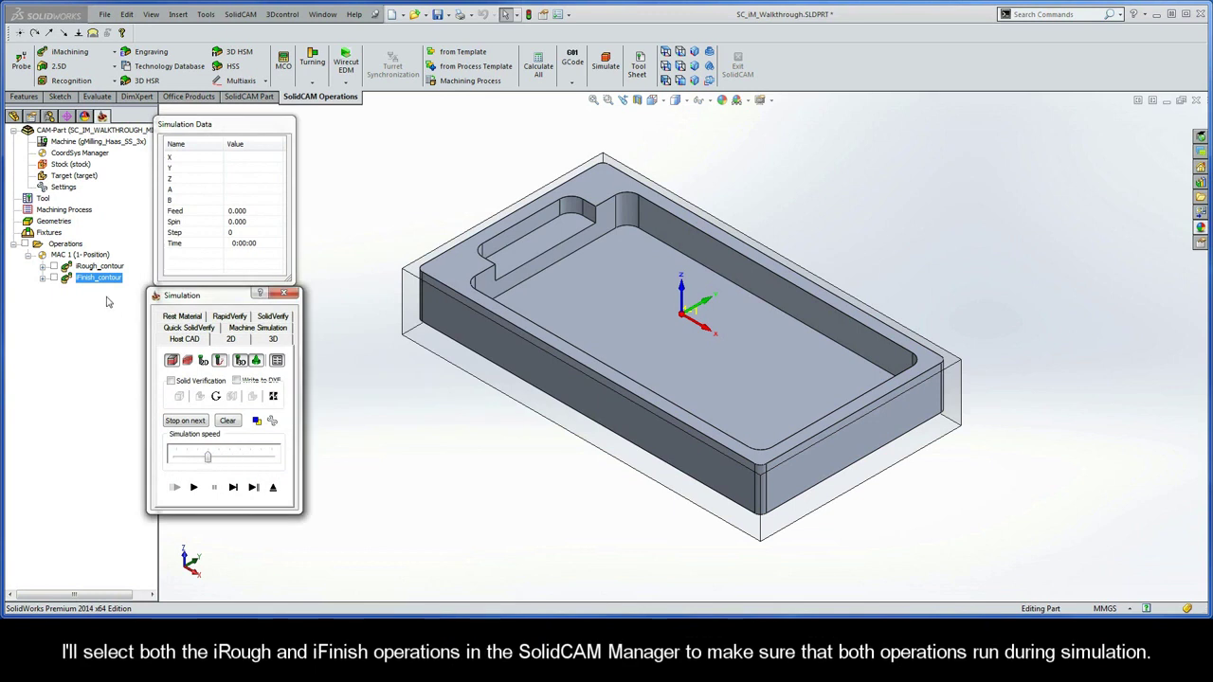
left_click(100, 269)
left_click(96, 279, "shift")
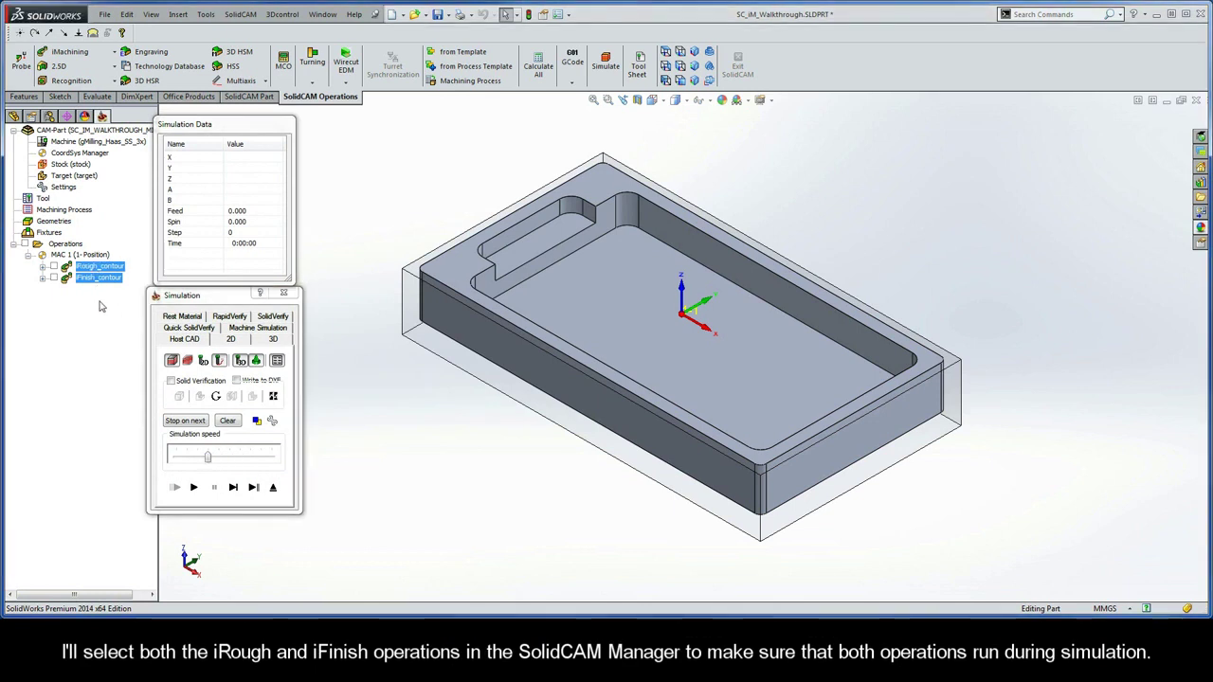
Step: Simulate the roughing and finishing tool paths one operation at a time, raising the speed, and exit the simulation and the operation
left_click(254, 488)
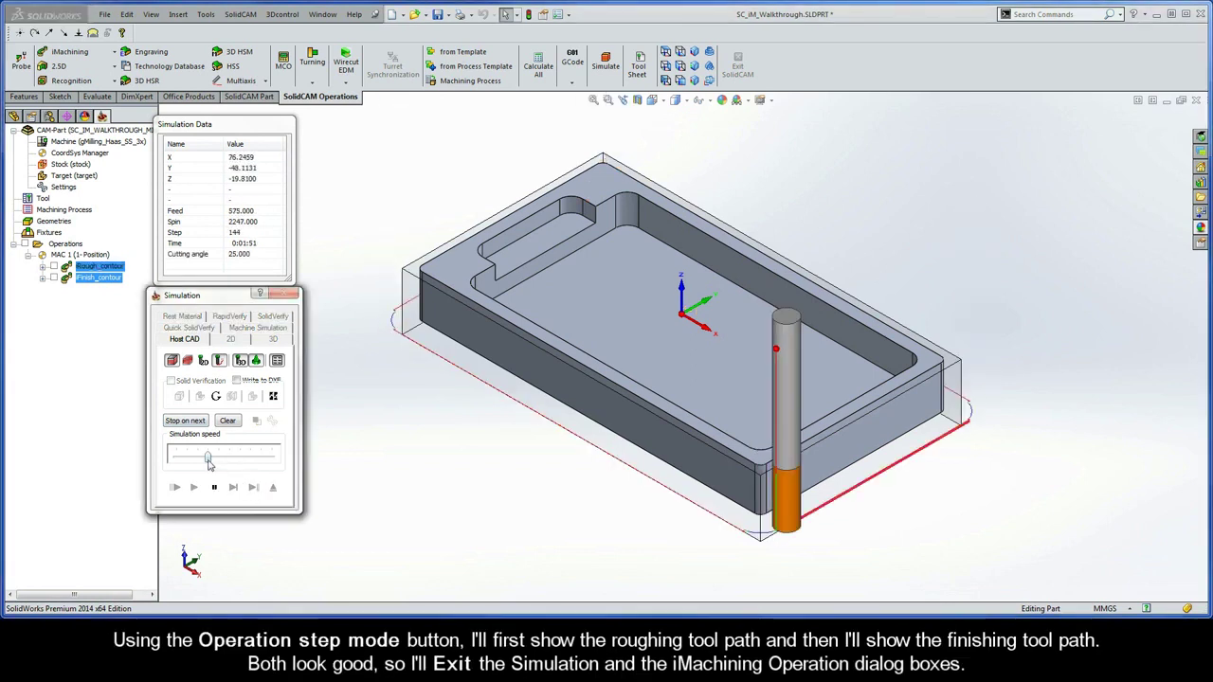
left_click_drag(207, 459, 239, 459)
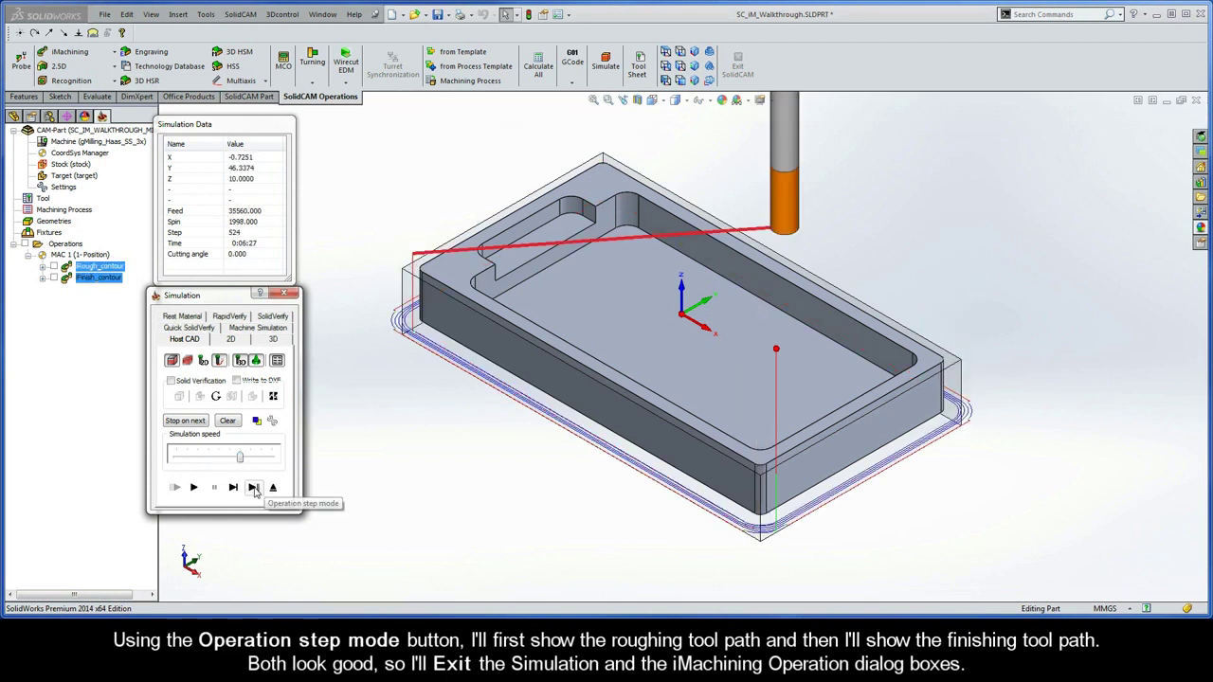
left_click(255, 488)
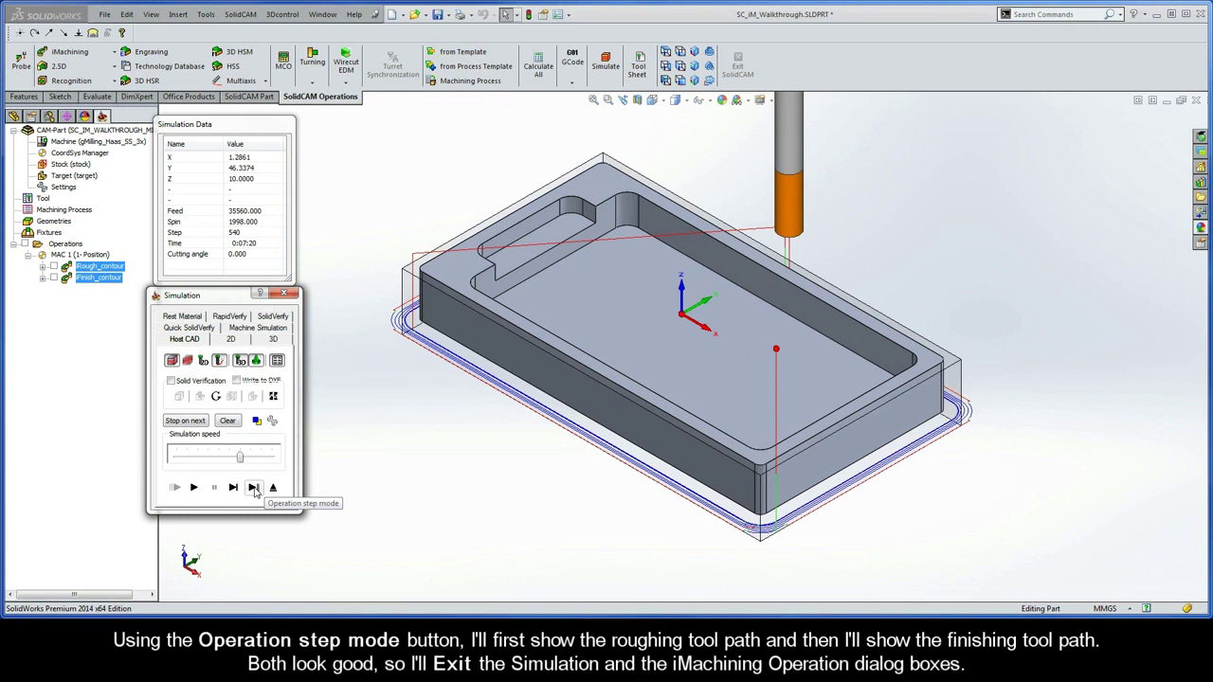
left_click(254, 488)
left_click(273, 487)
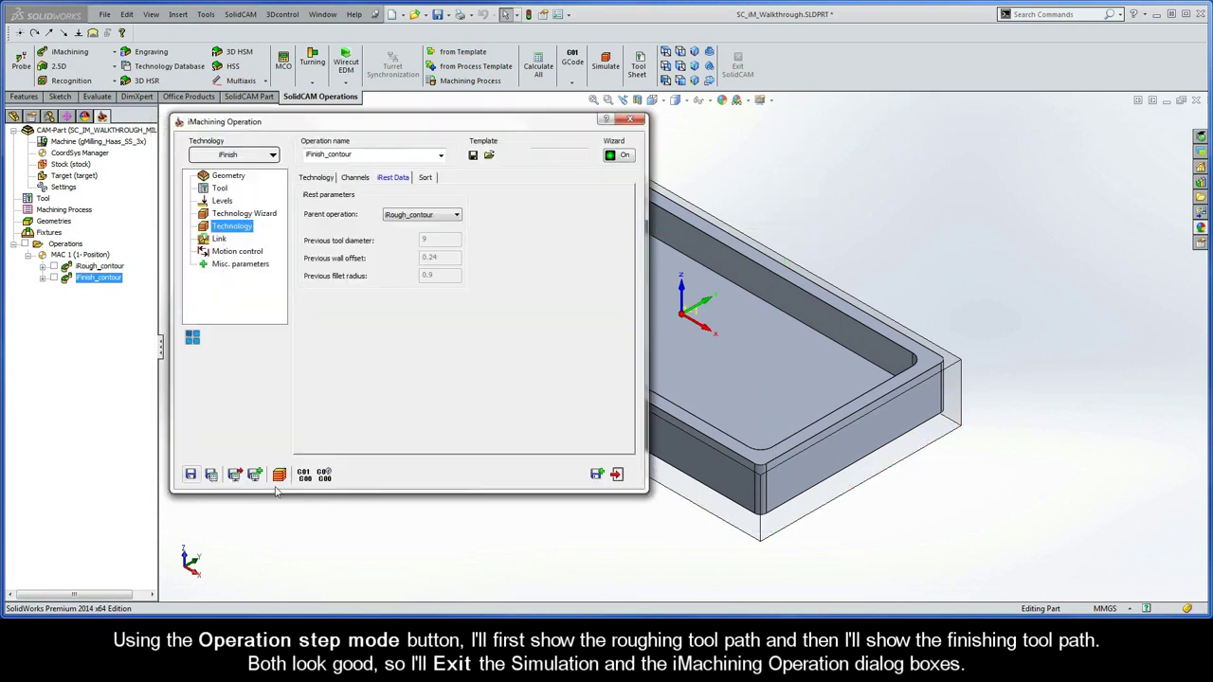
left_click(617, 475)
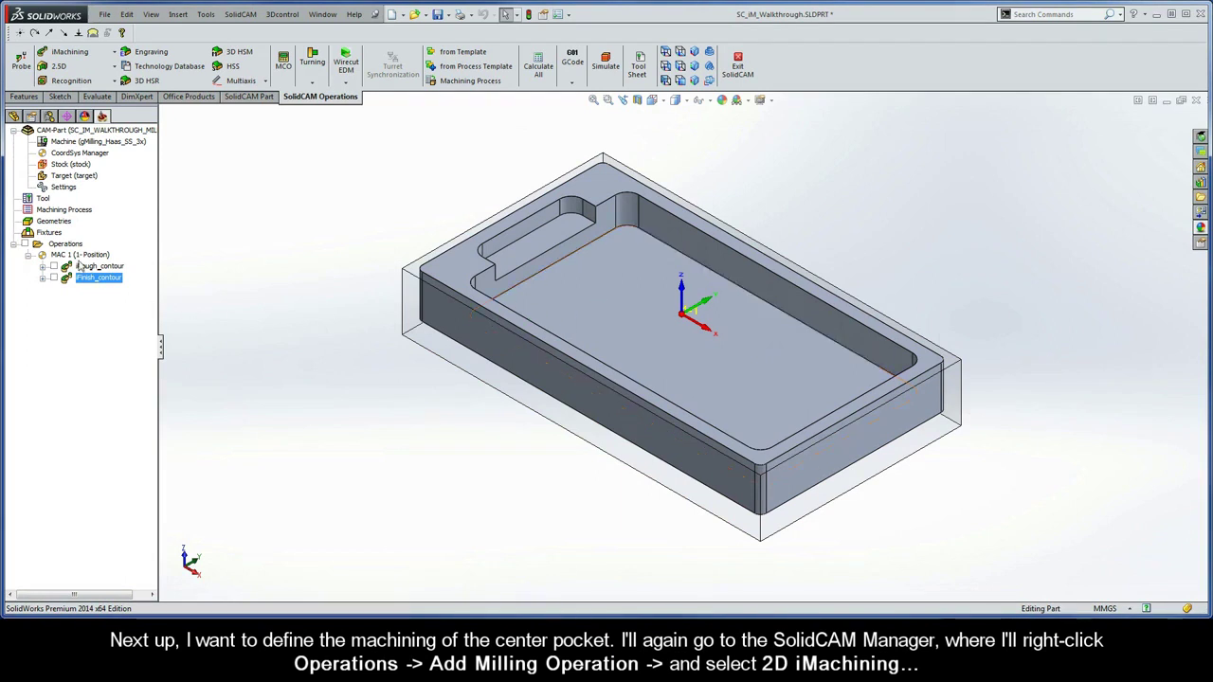
Step: Add a 2D iMachining operation and define its geometry as the closed lower contour of the center pocket, chained with Auto-constant Z
right_click(70, 245)
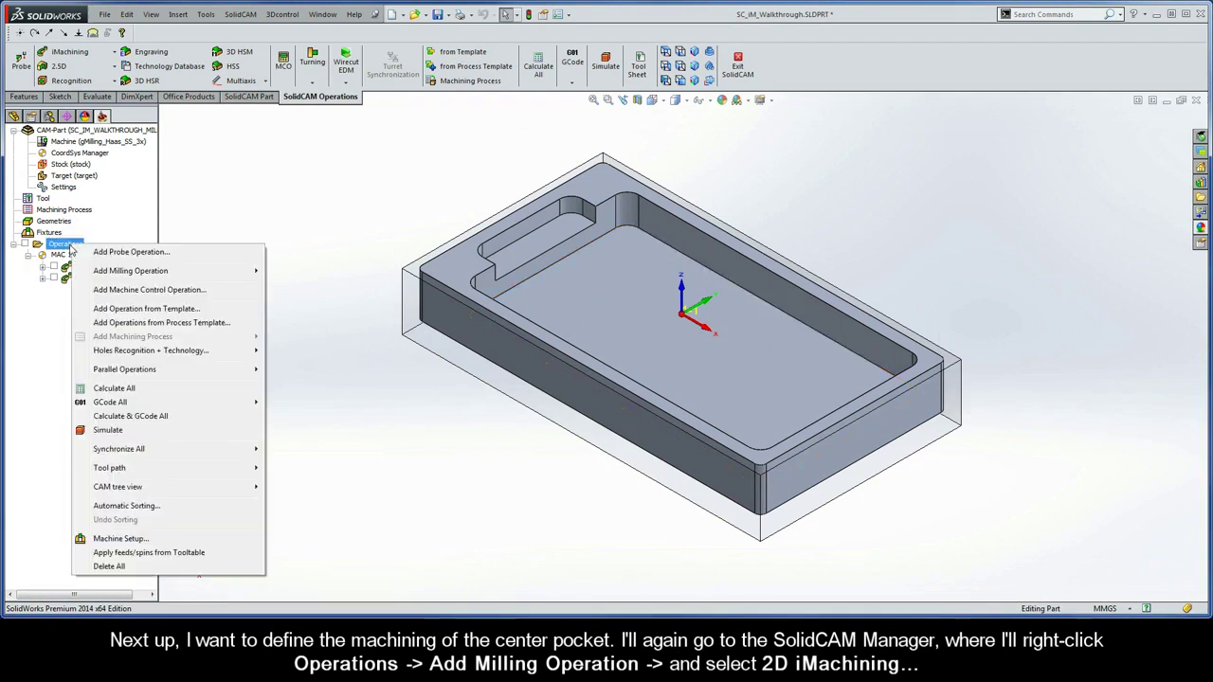
mouse_move(261, 274)
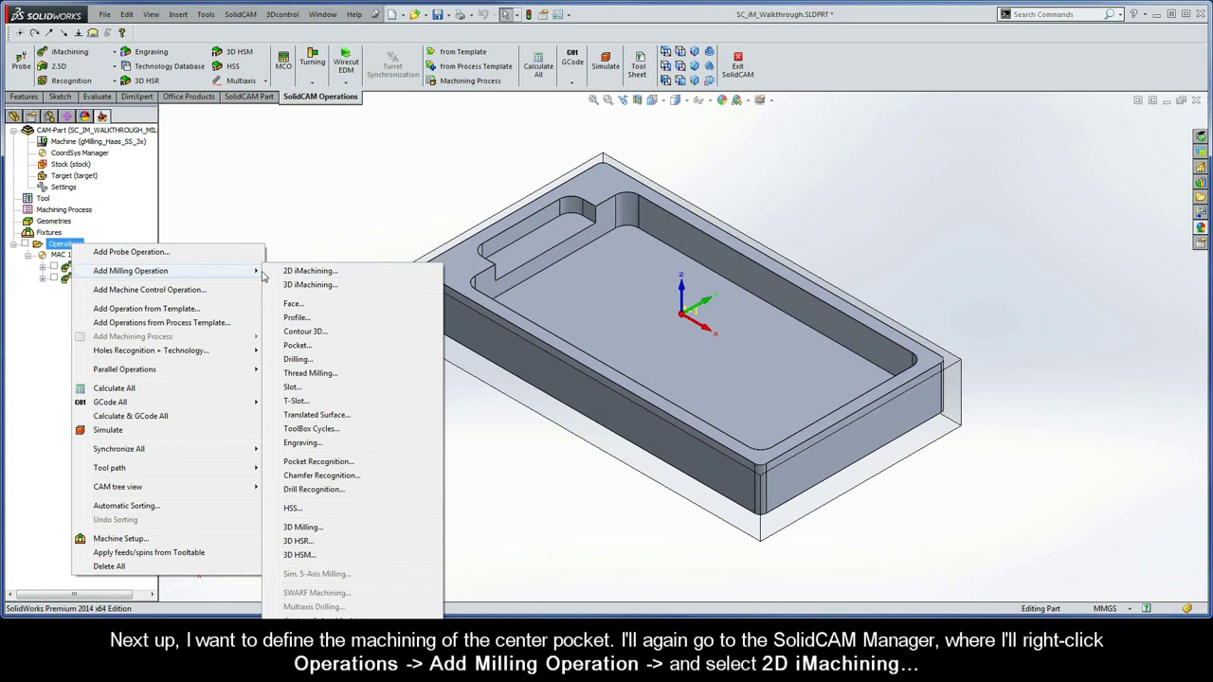
left_click(333, 275)
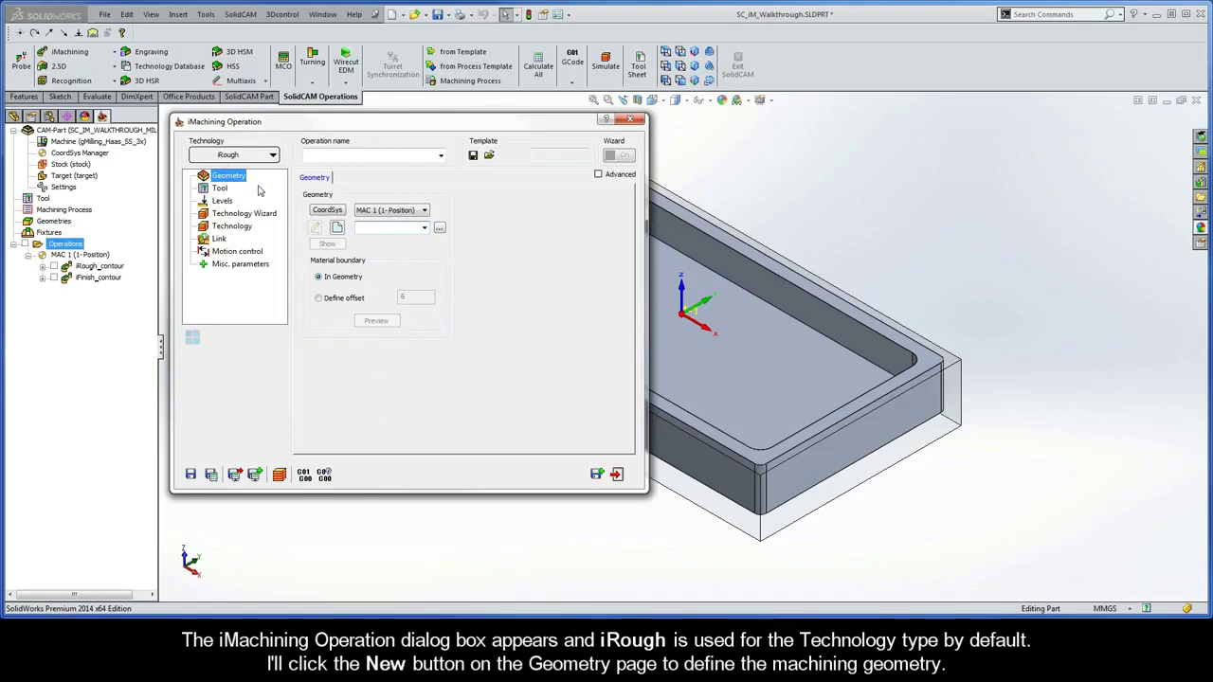
left_click(337, 231)
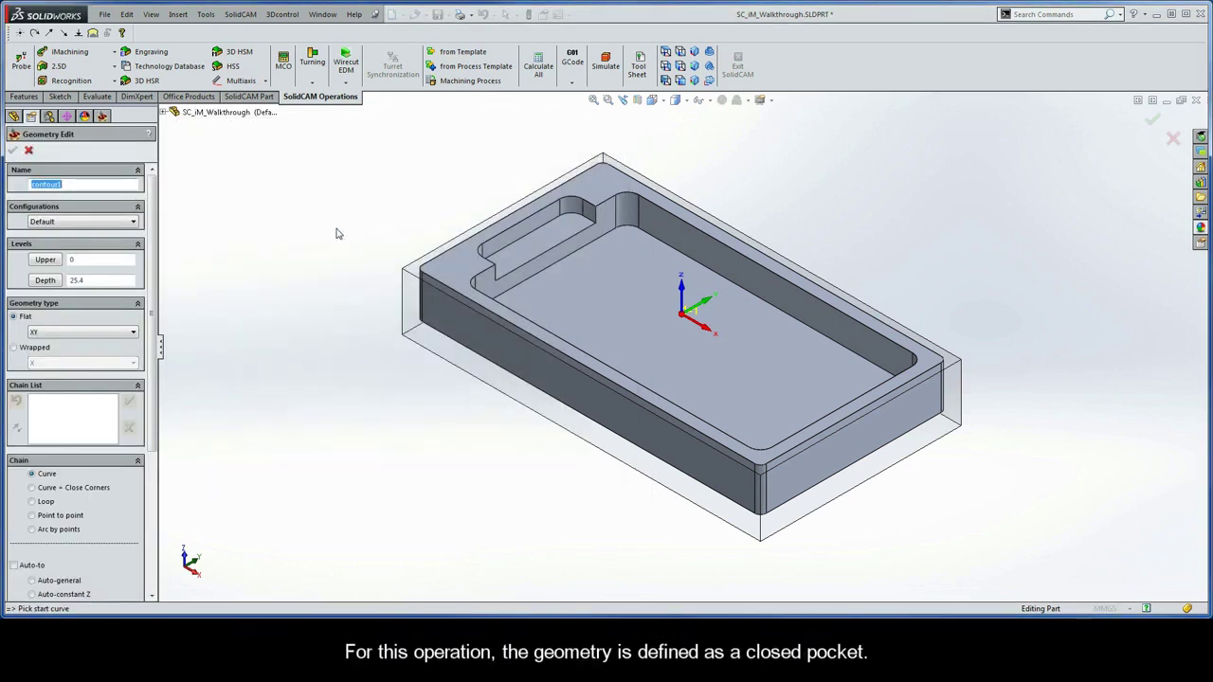
left_click(817, 334)
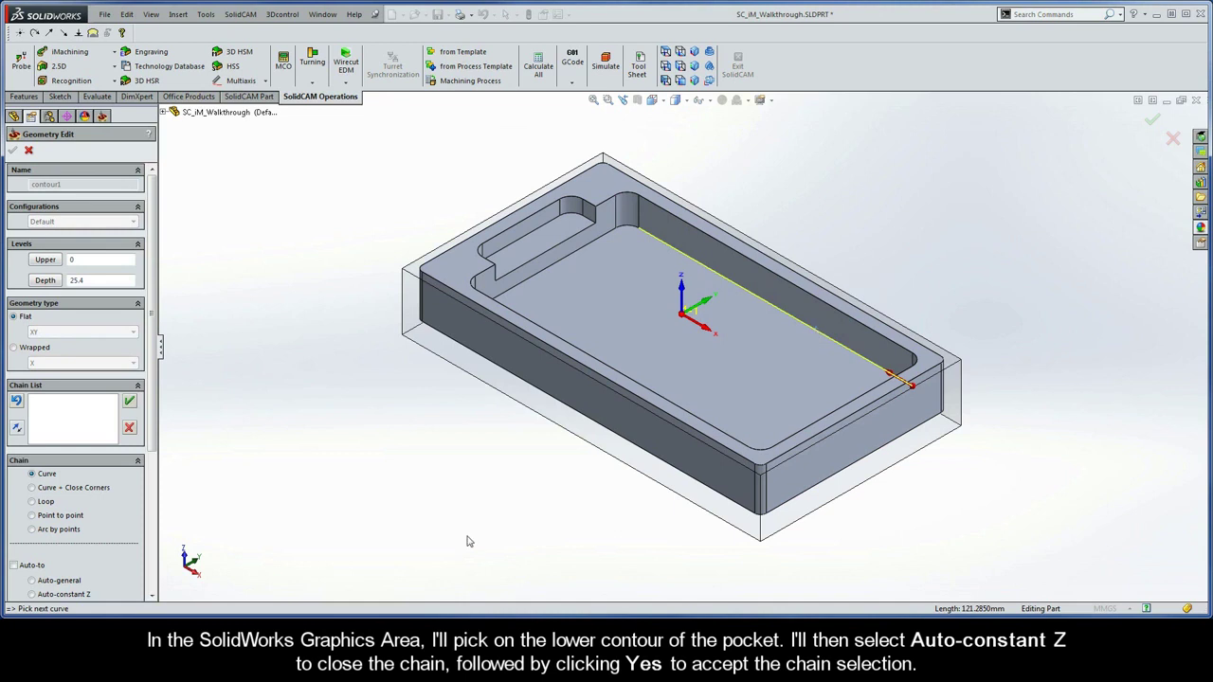
left_click(31, 595)
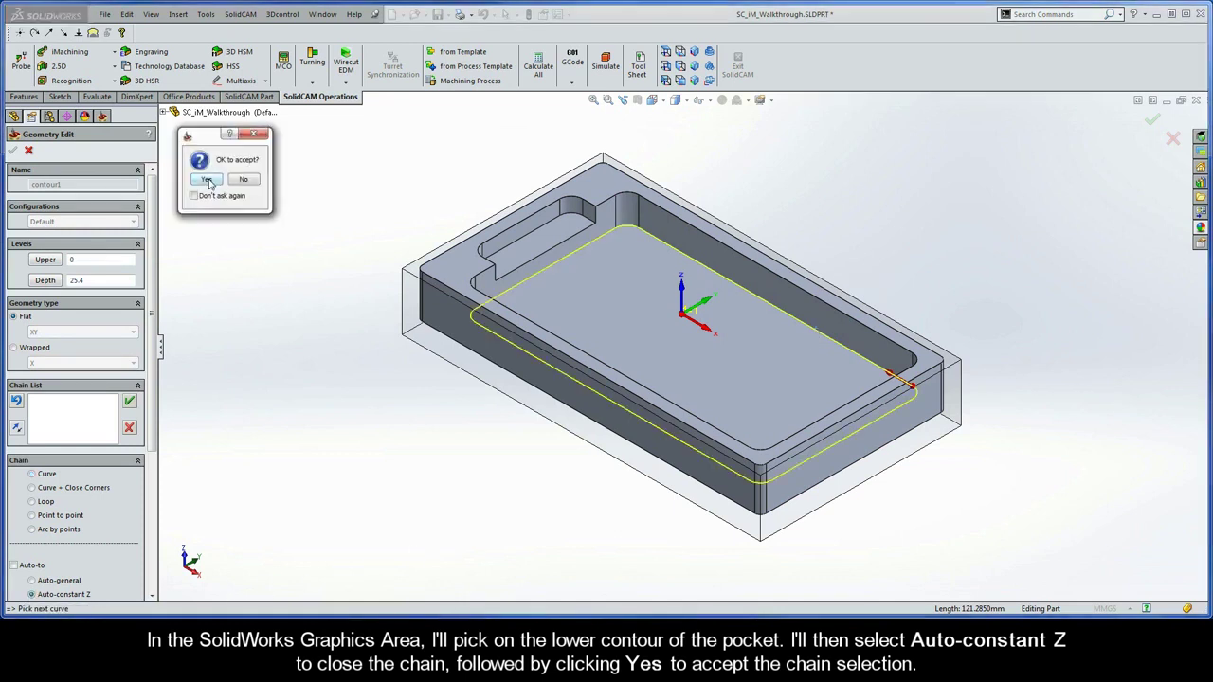
left_click(207, 180)
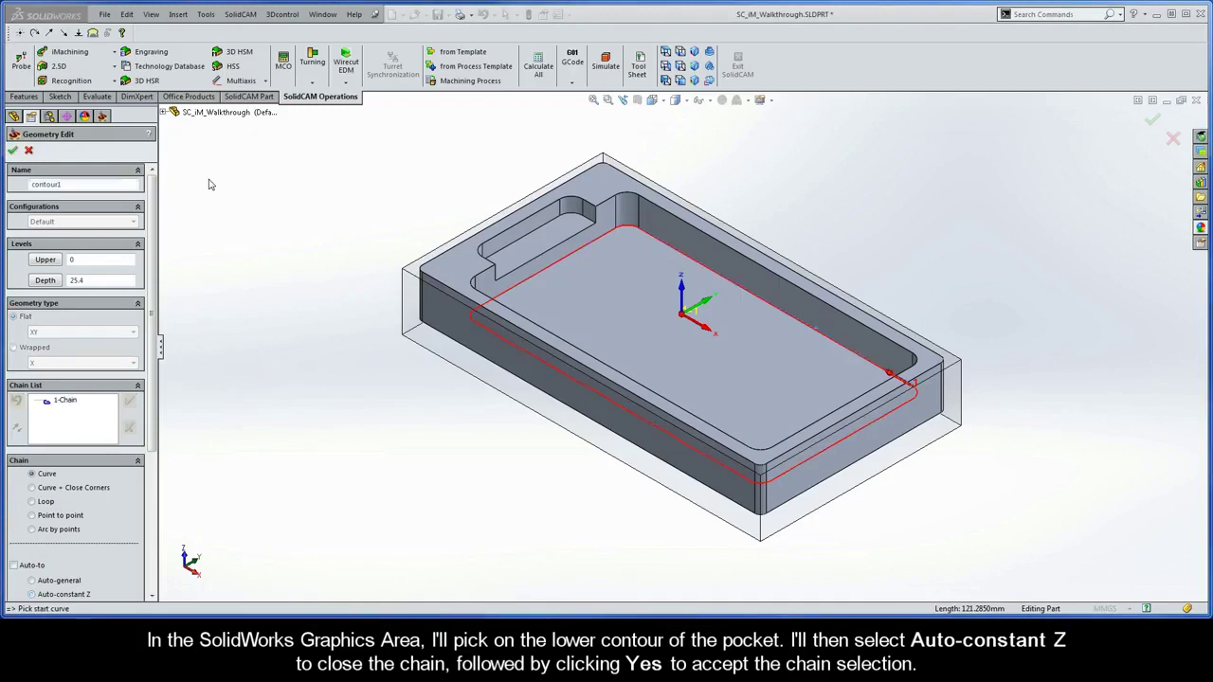
left_click(12, 152)
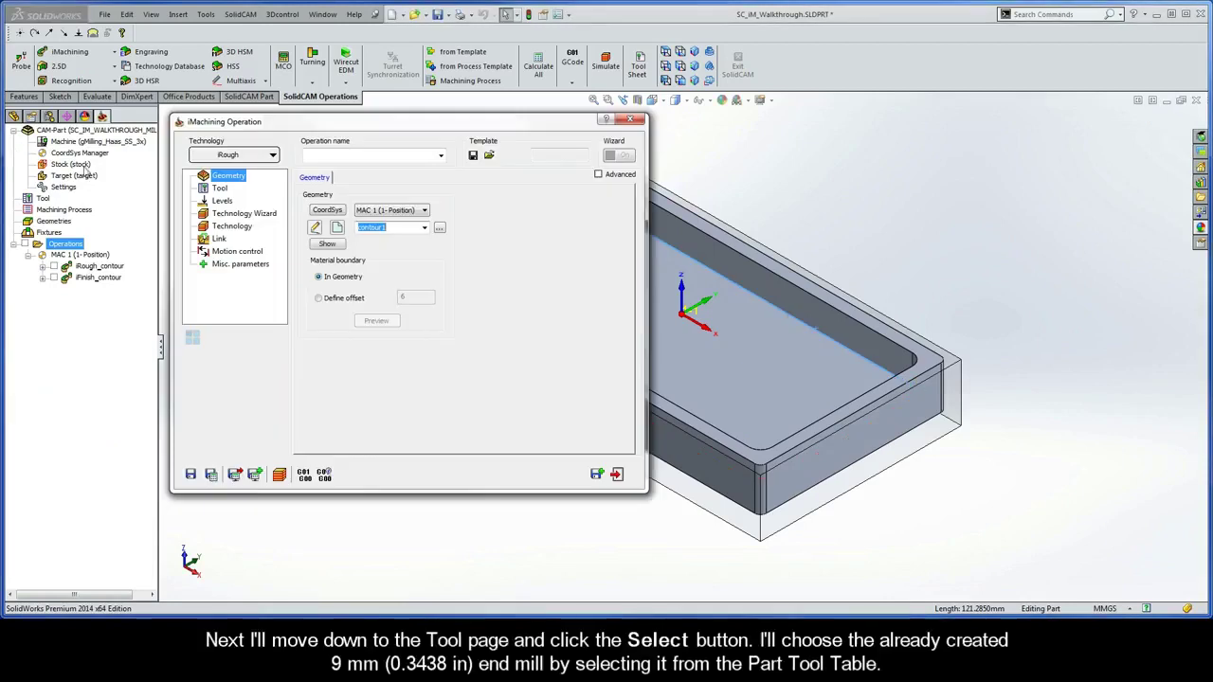
Step: Assign the existing 9 mm end mill from the part's tool table to the pocket roughing operation
left_click(219, 189)
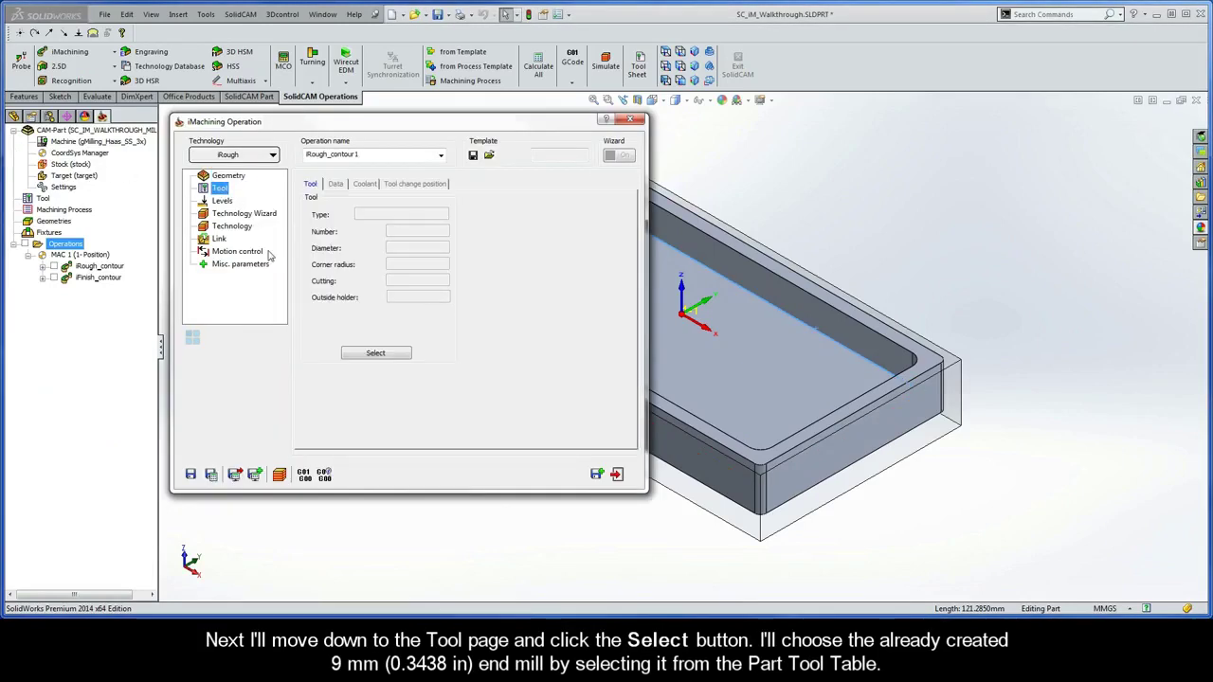
left_click(375, 353)
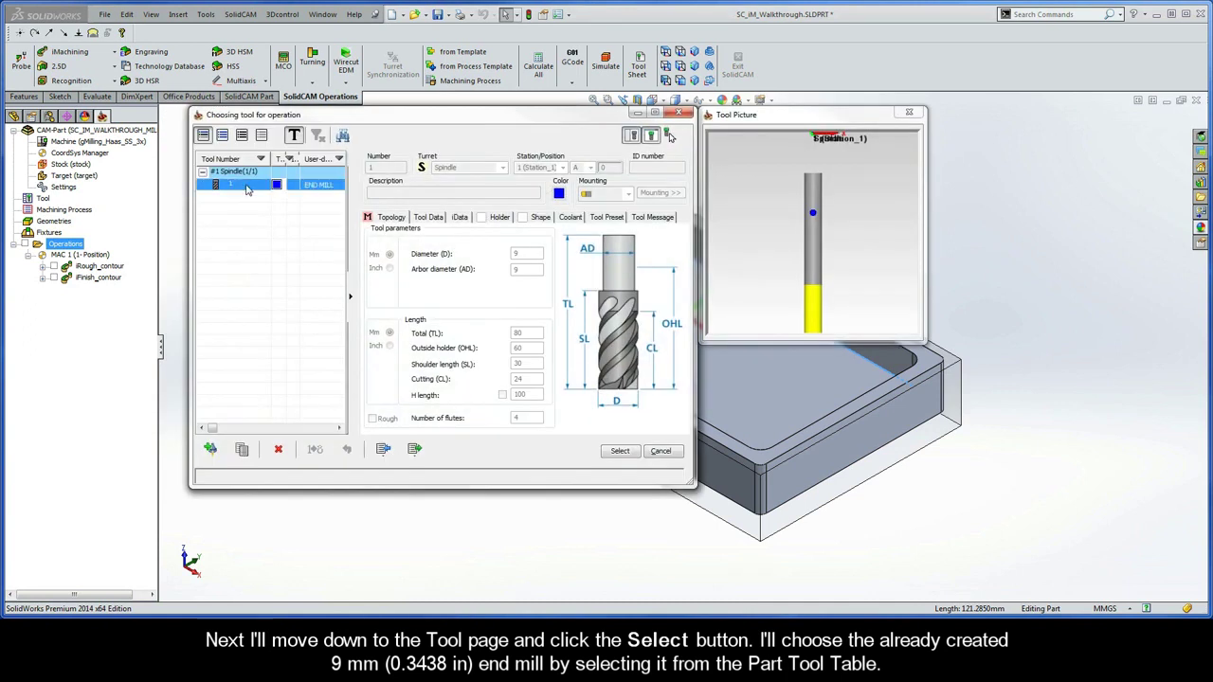
left_click(620, 451)
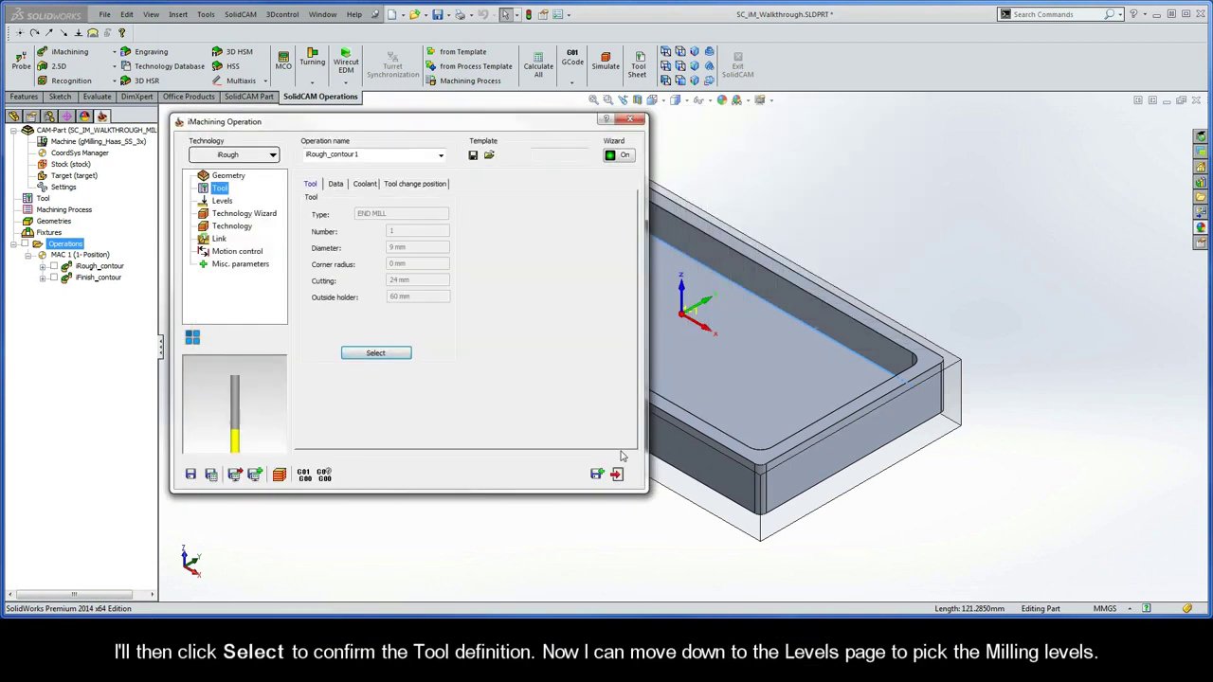
Step: Define the upper level from the top face of the stock and the pocket depth from the center pocket's floor face
left_click(221, 201)
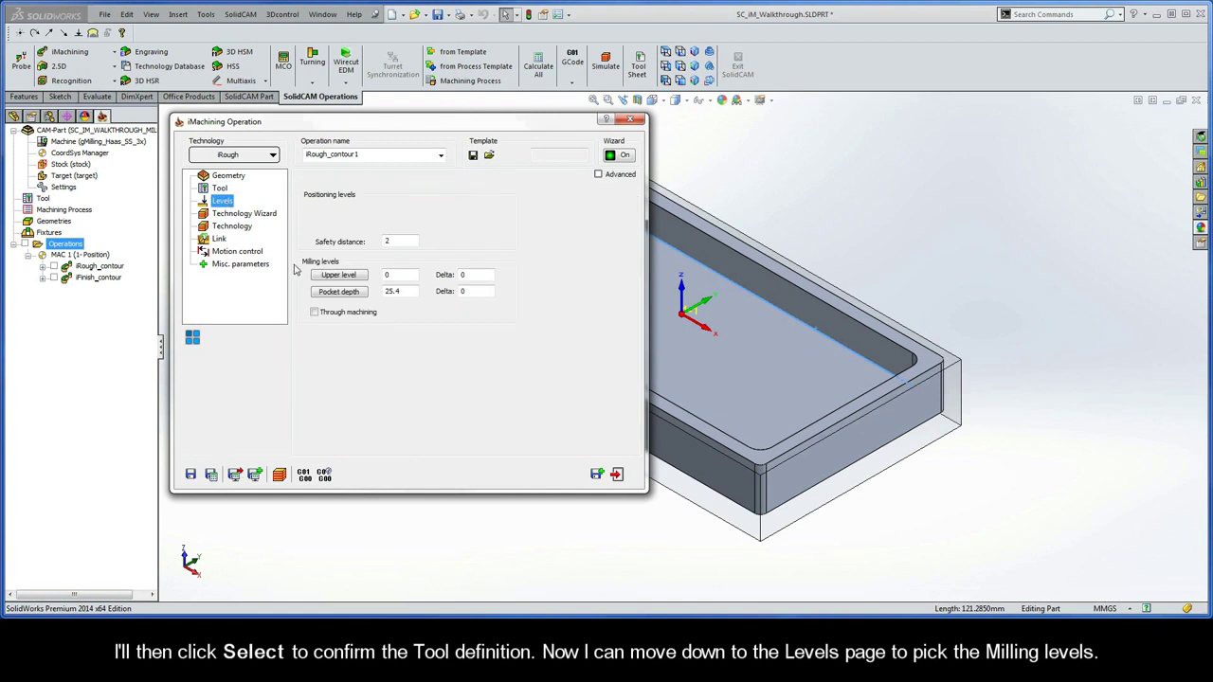
left_click(338, 276)
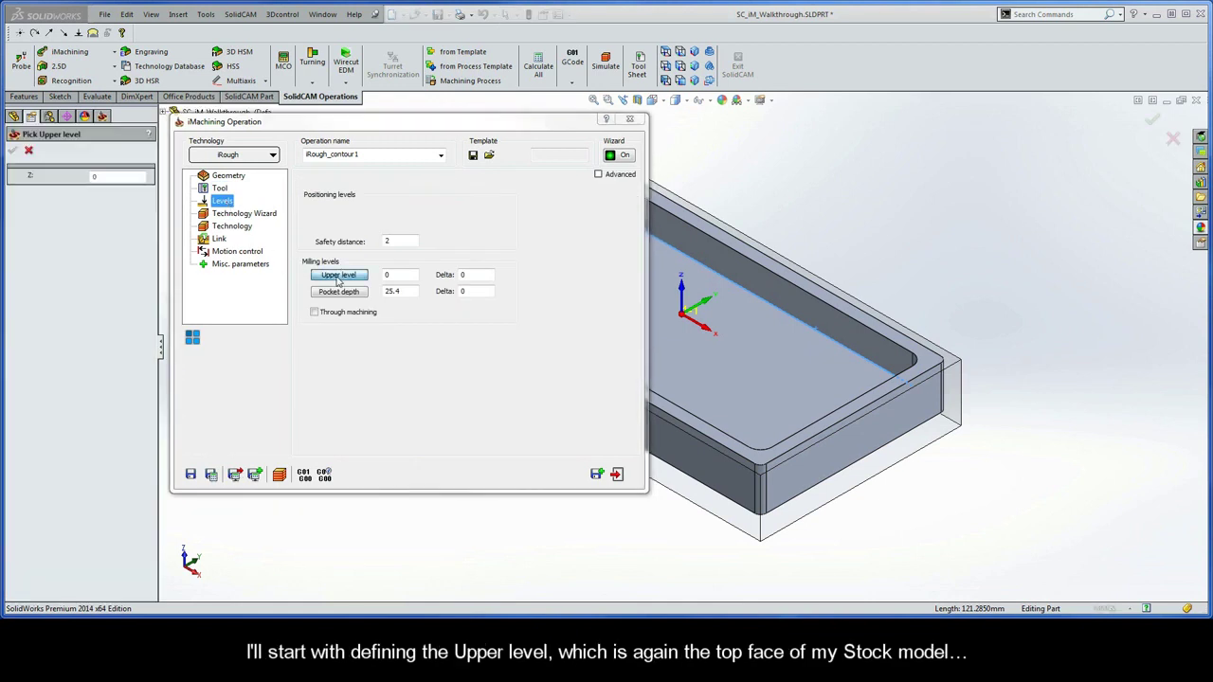
left_click(414, 272)
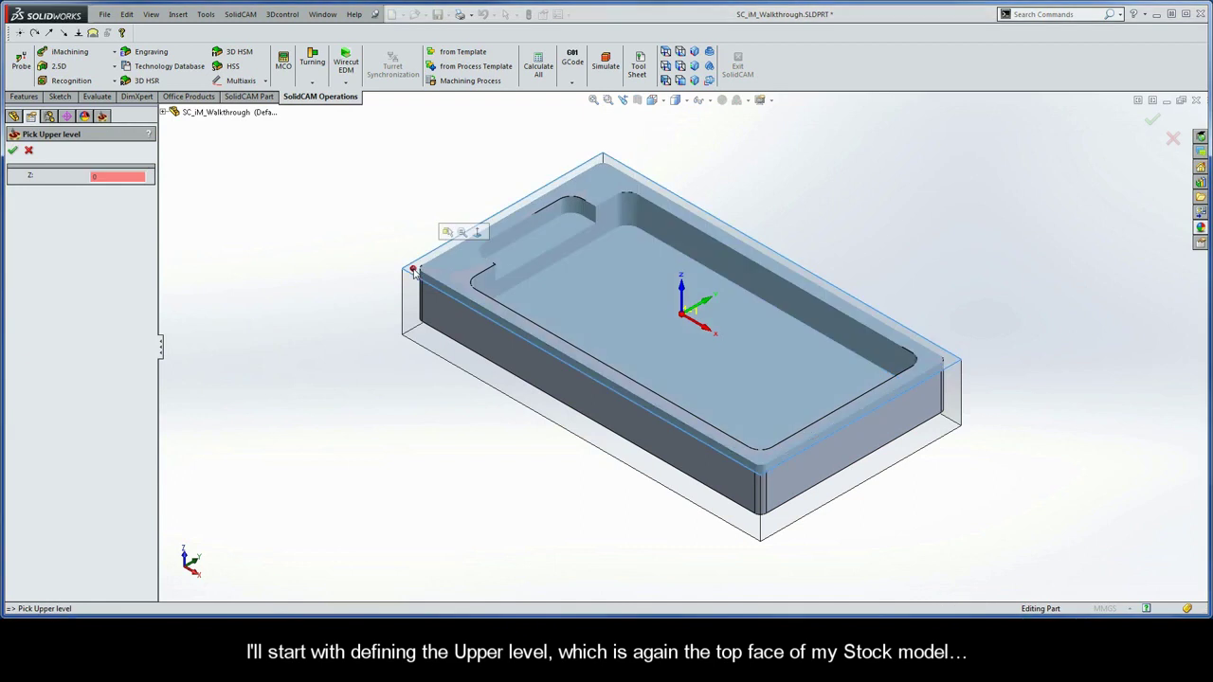
left_click(14, 151)
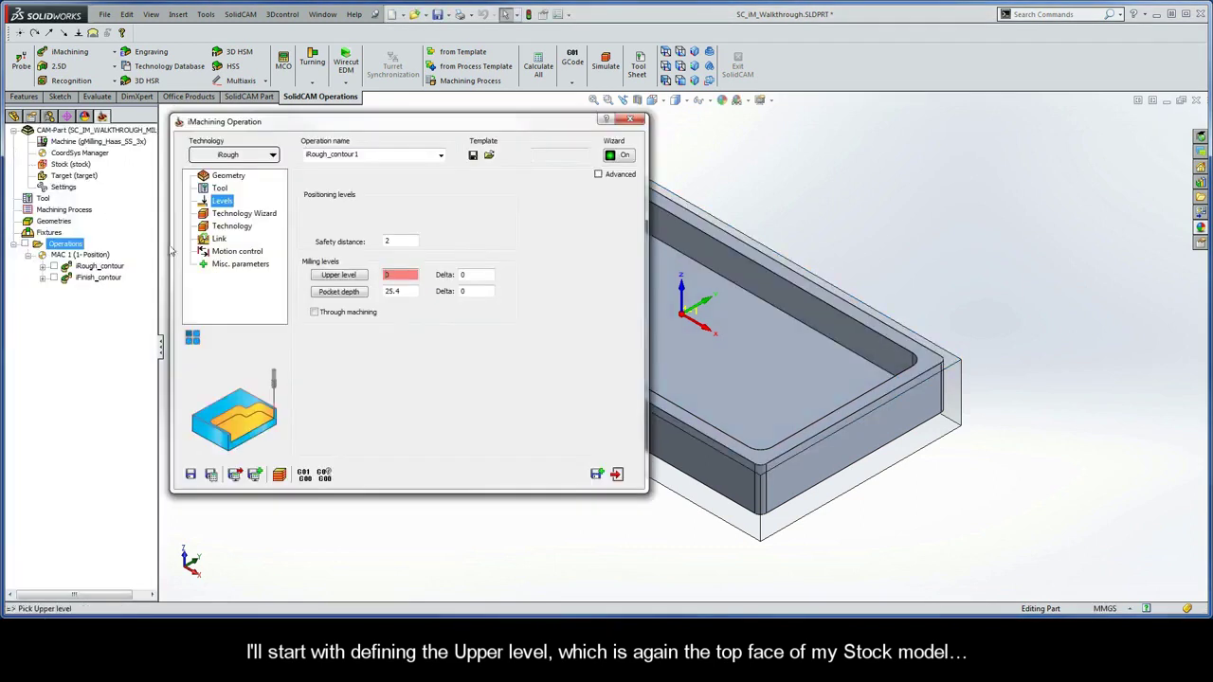
left_click(337, 292)
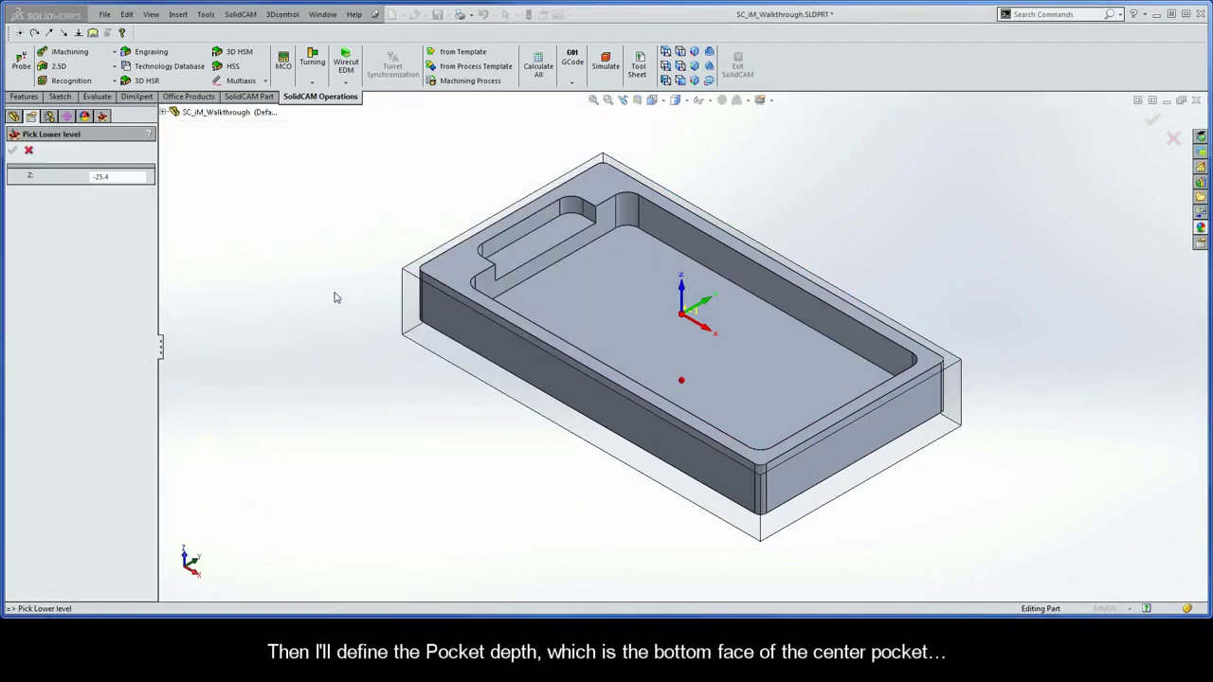
left_click(573, 291)
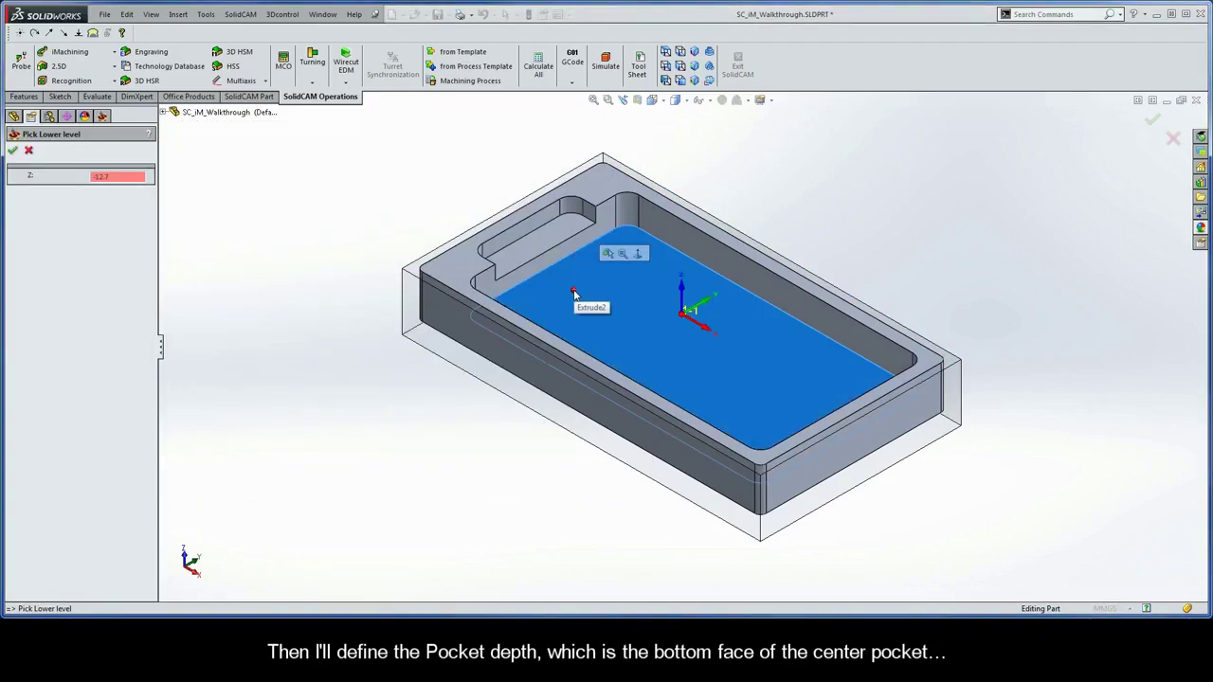
left_click(13, 151)
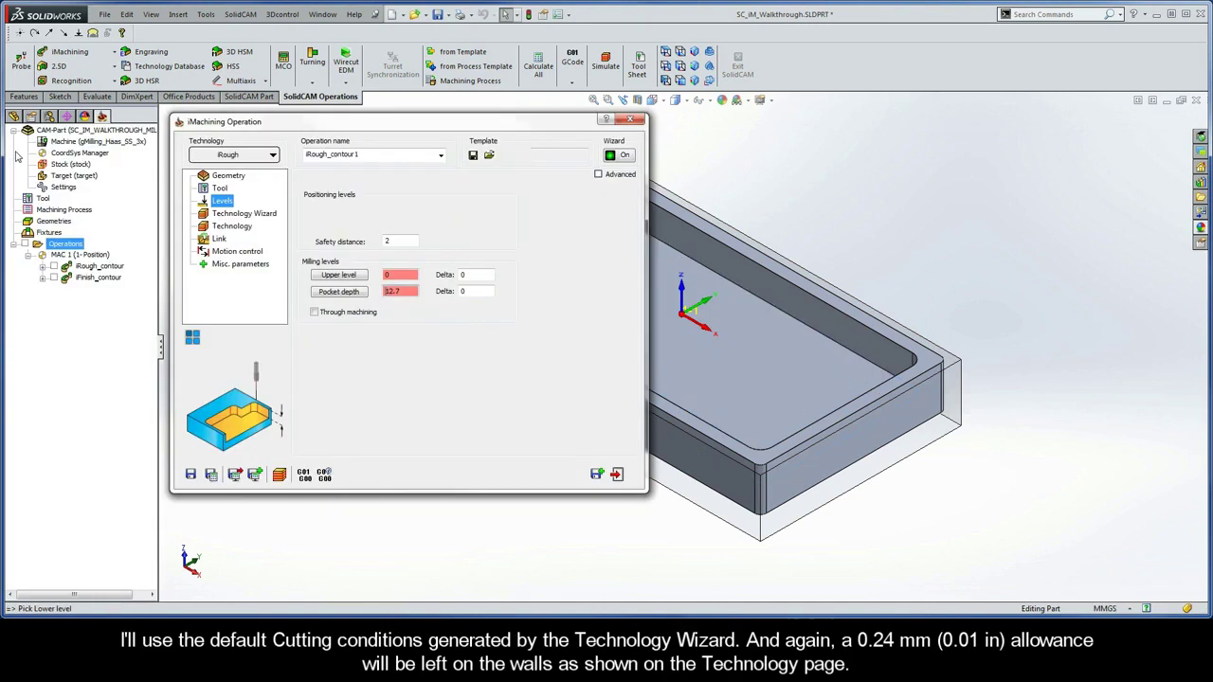
Step: Review the pocket roughing operation's cutting conditions, wall offset and helical entry settings, and save and calculate it
left_click(243, 214)
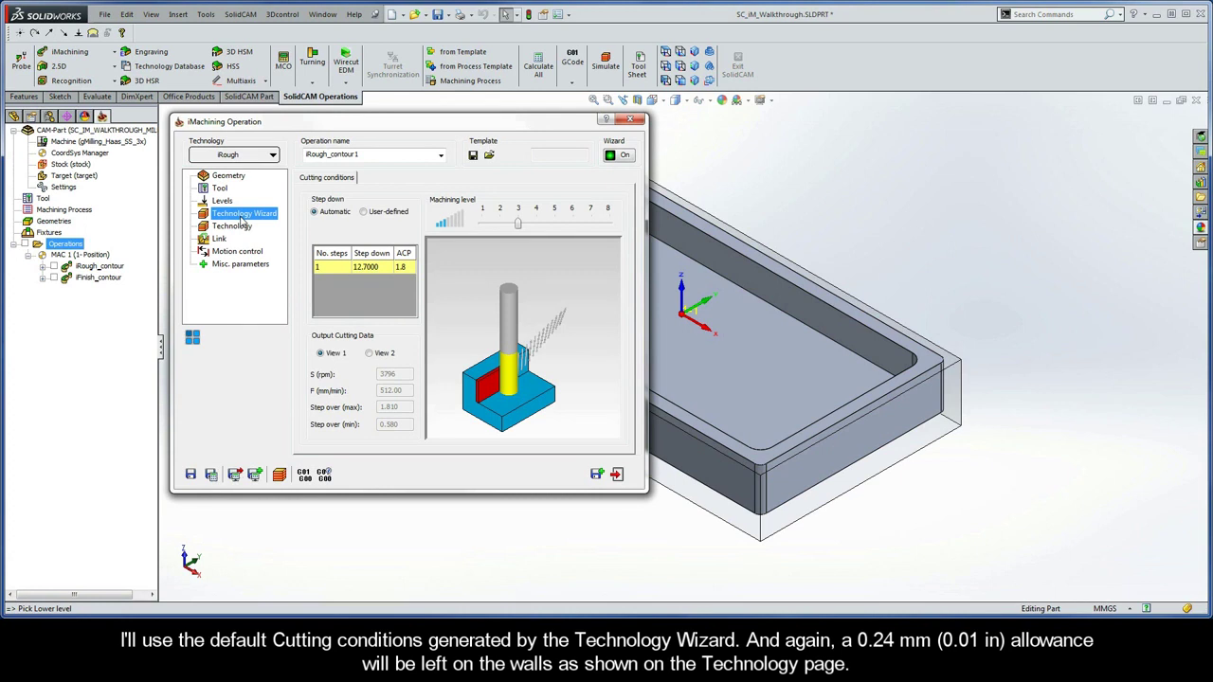
left_click(241, 228)
double_click(587, 211)
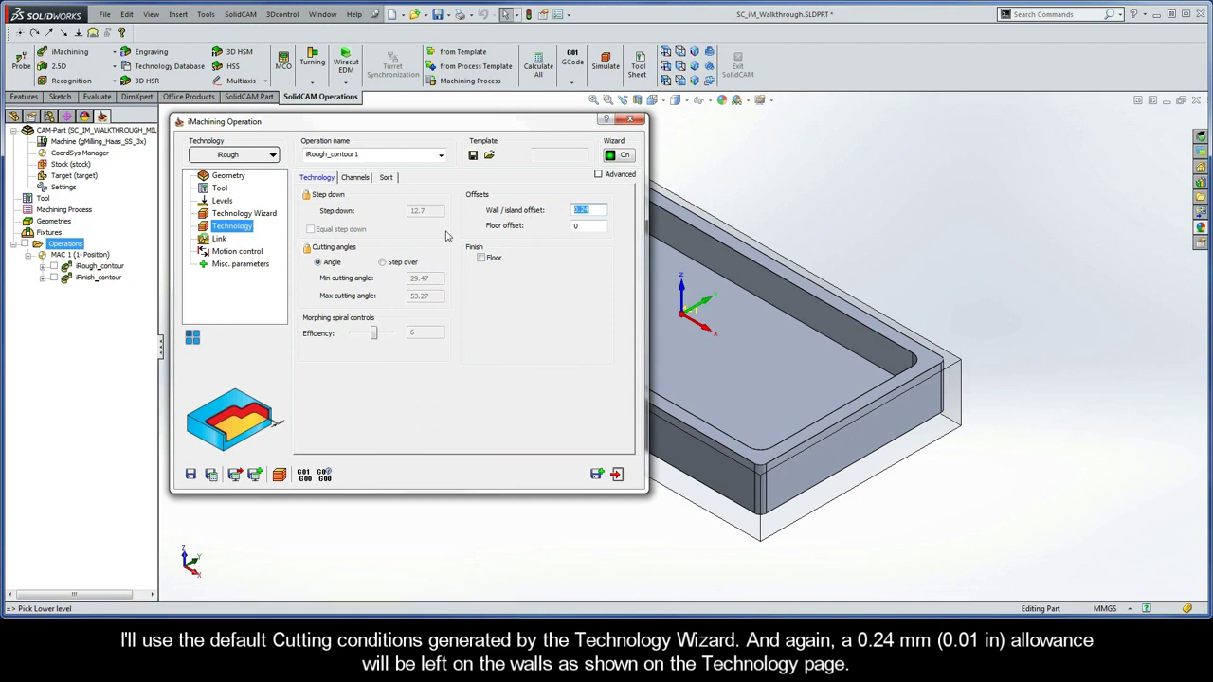
left_click(219, 239)
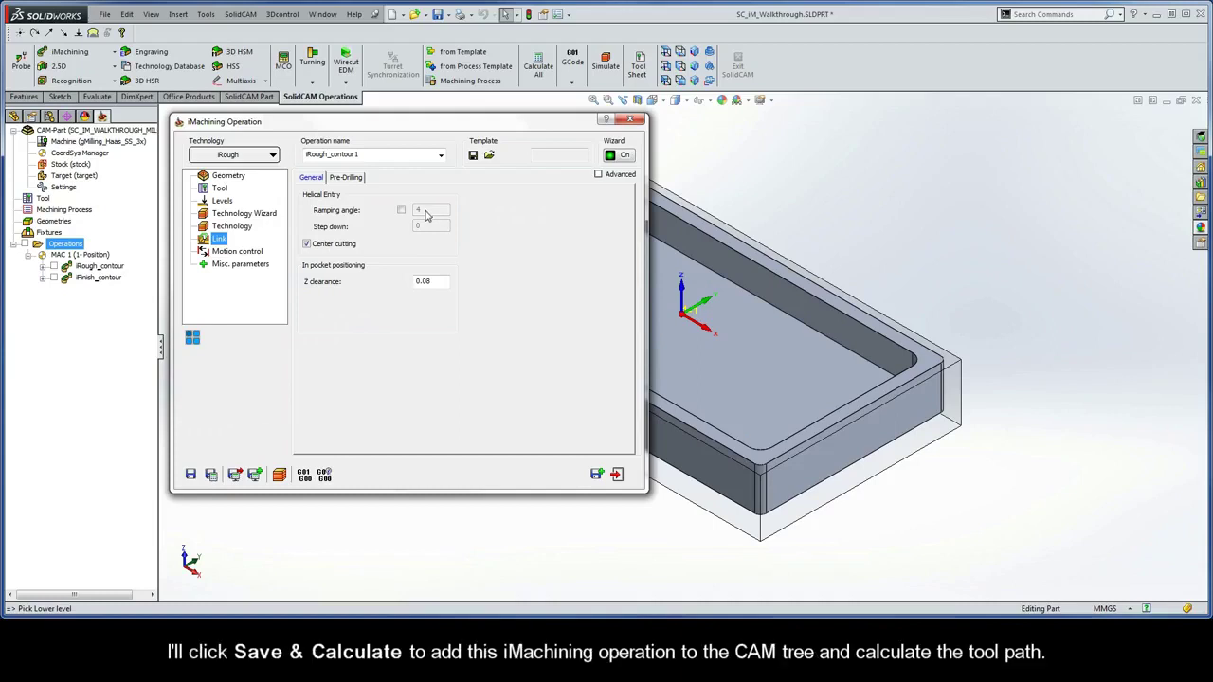
left_click(212, 475)
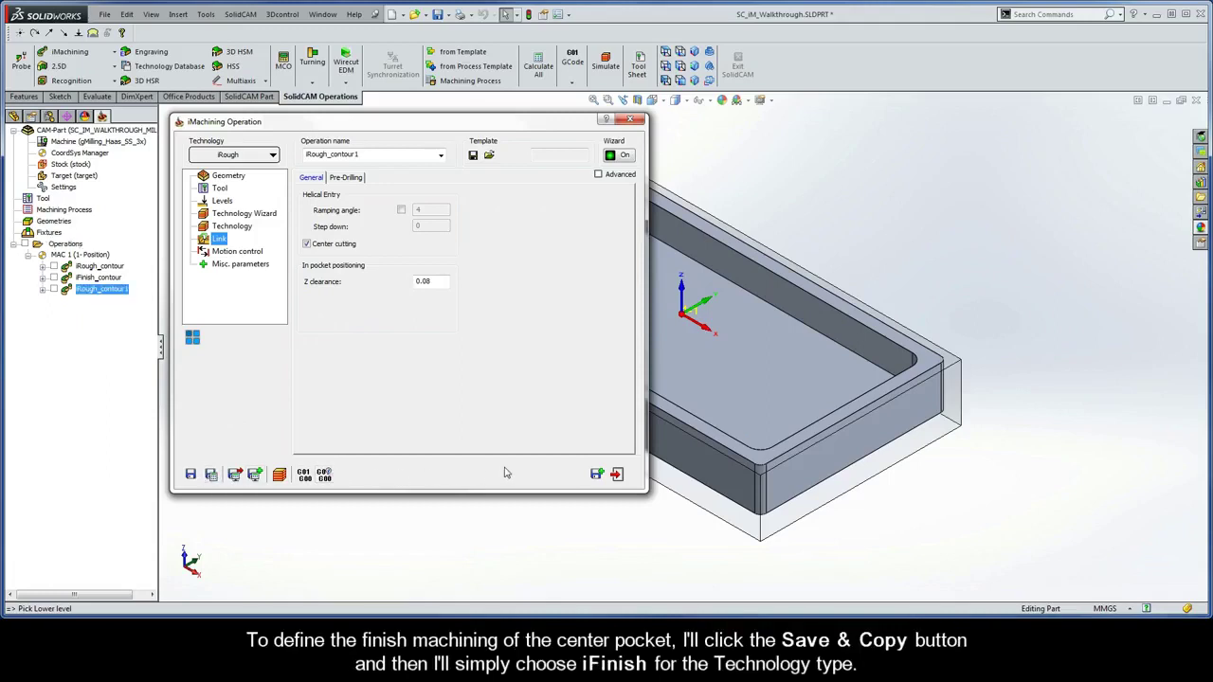
Step: Save and copy the pocket roughing operation and change the copy's technology to iFinish
left_click(598, 475)
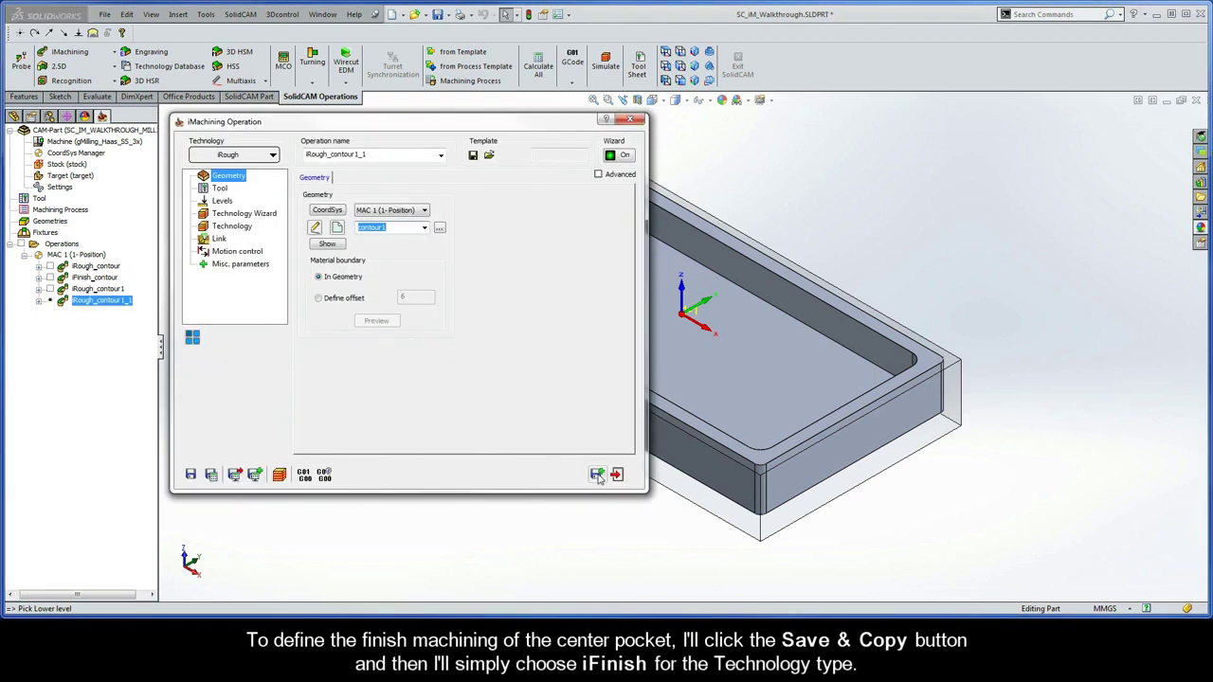
left_click(252, 155)
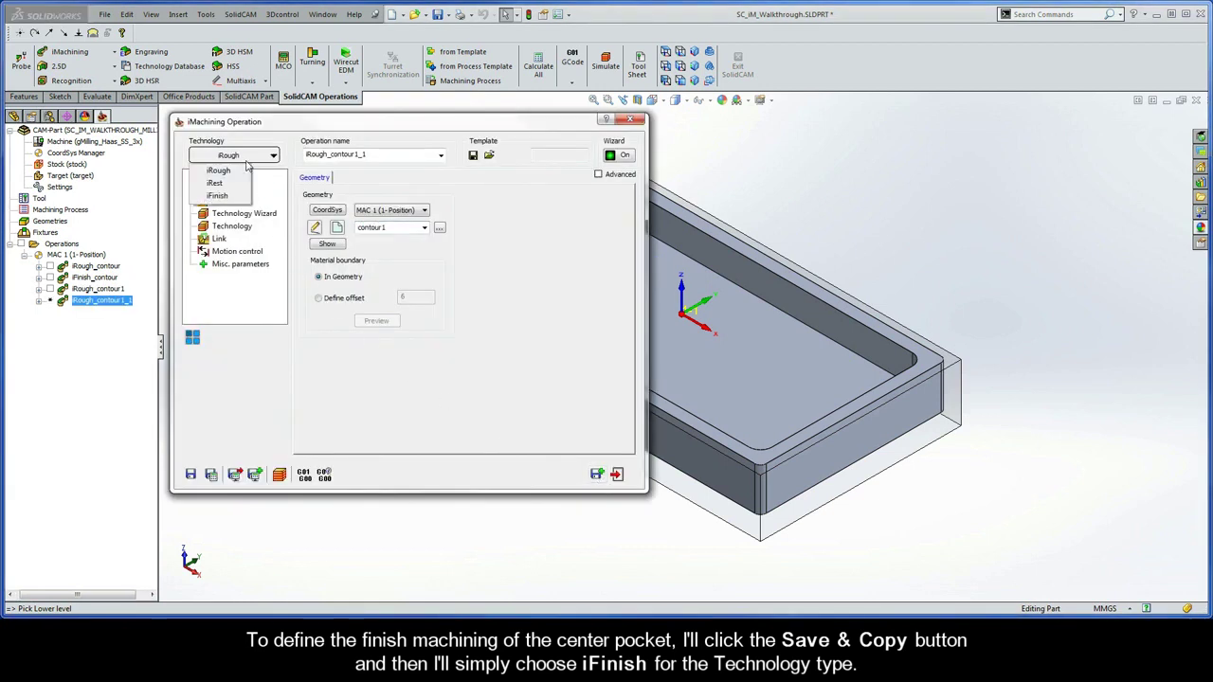
left_click(233, 197)
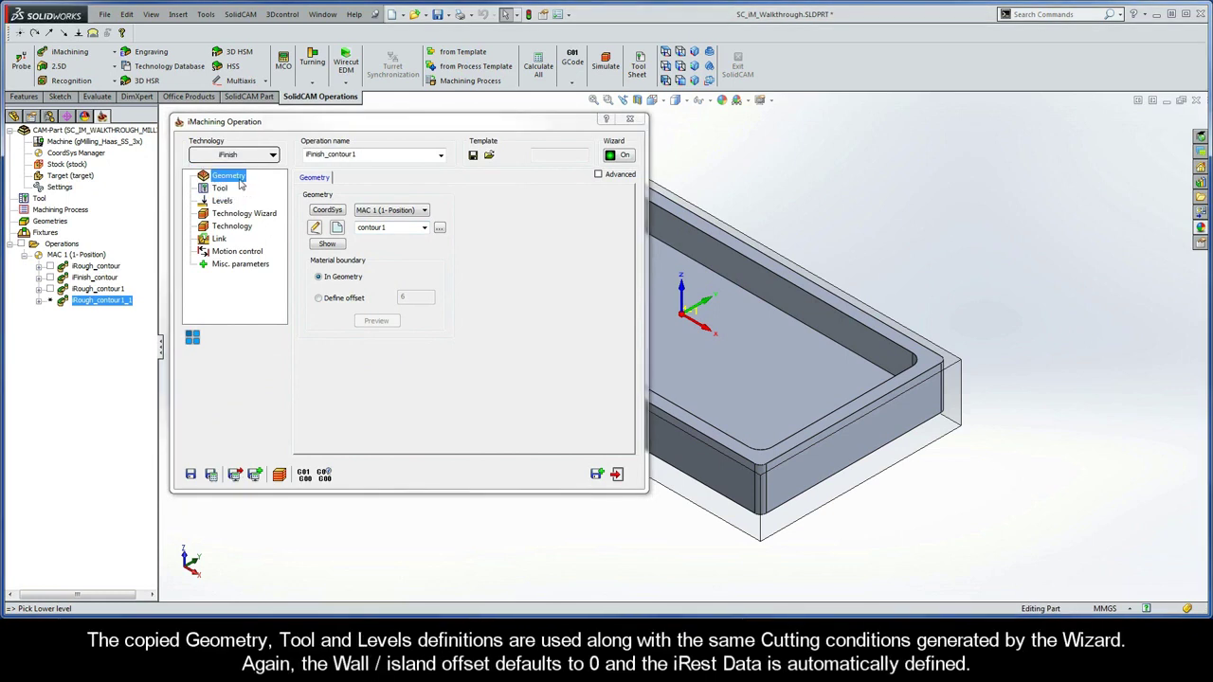
Step: Check the pocket iFinish operation's copied tool, levels, cutting conditions, offsets and iRest data, and save and calculate it
left_click(220, 190)
left_click(221, 202)
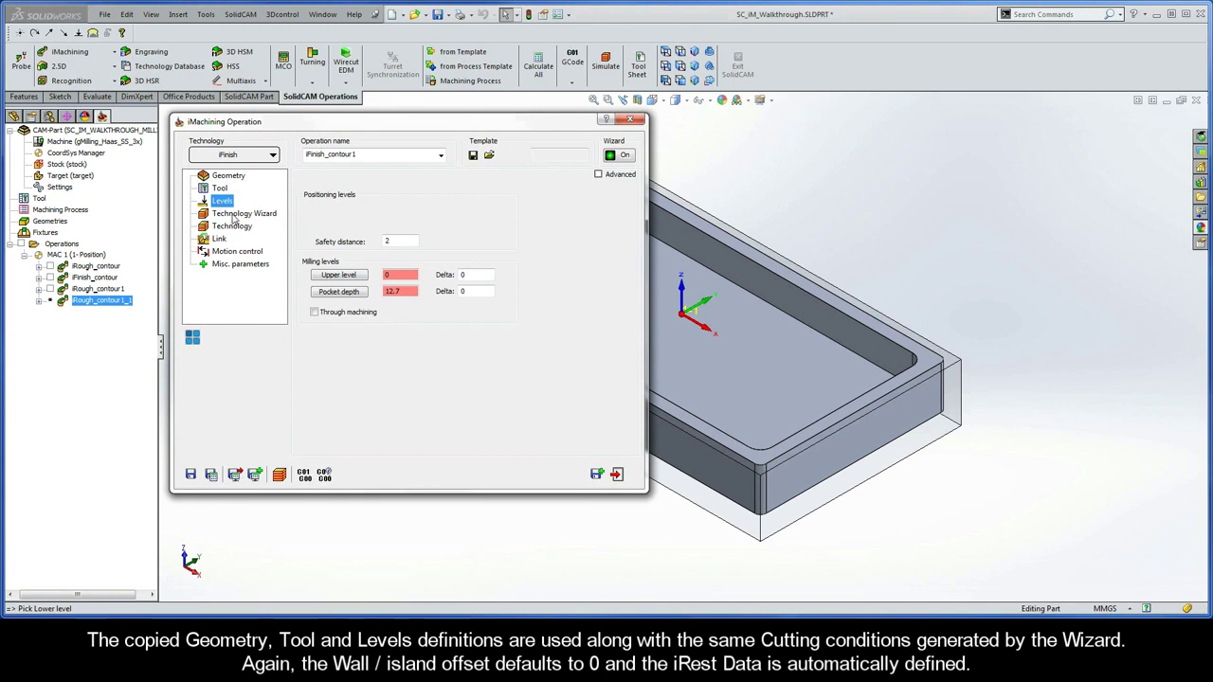
left_click(243, 214)
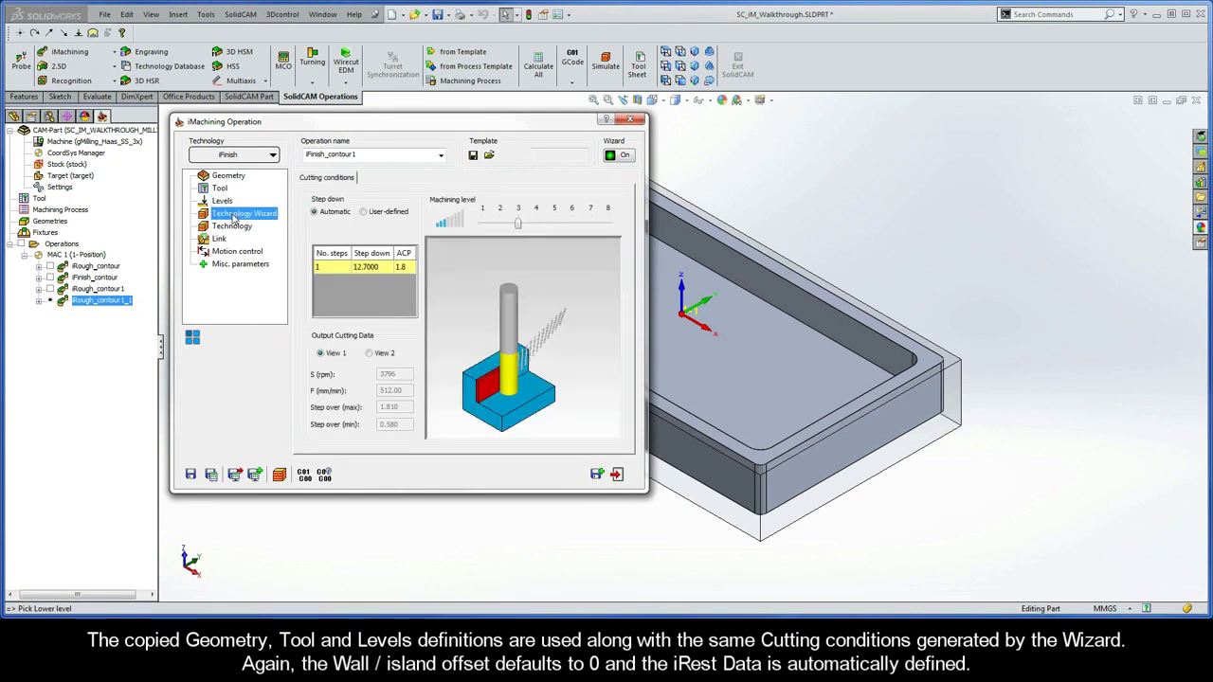
left_click(232, 229)
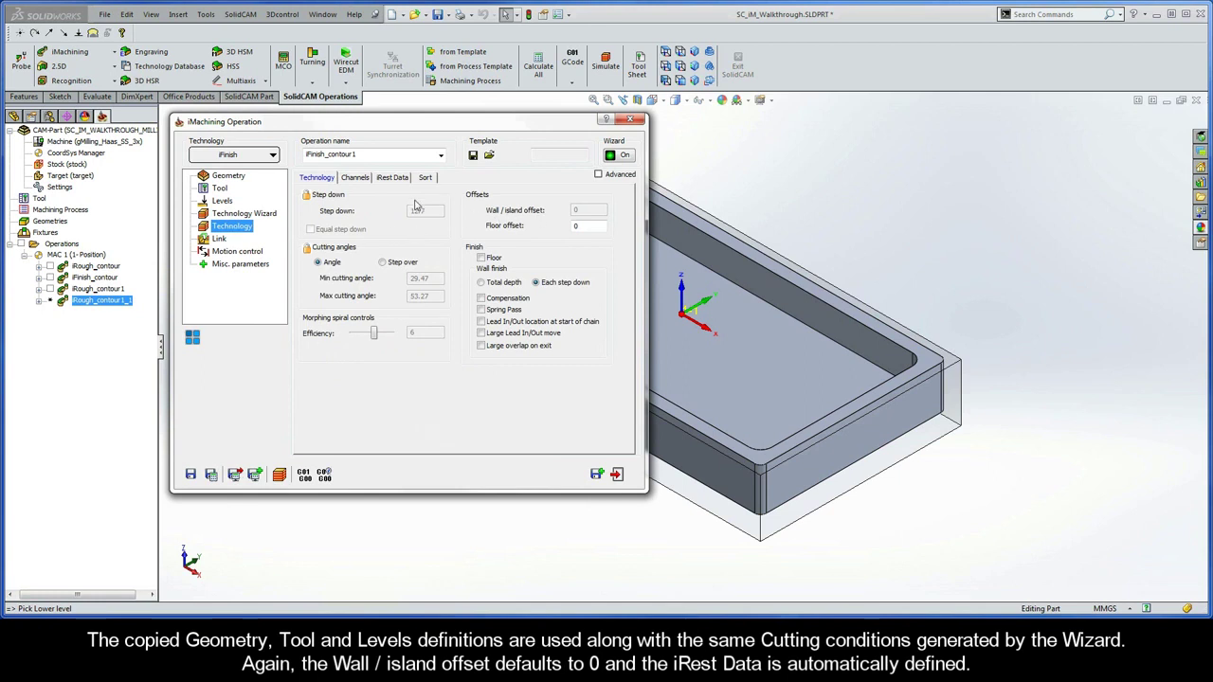
left_click(394, 177)
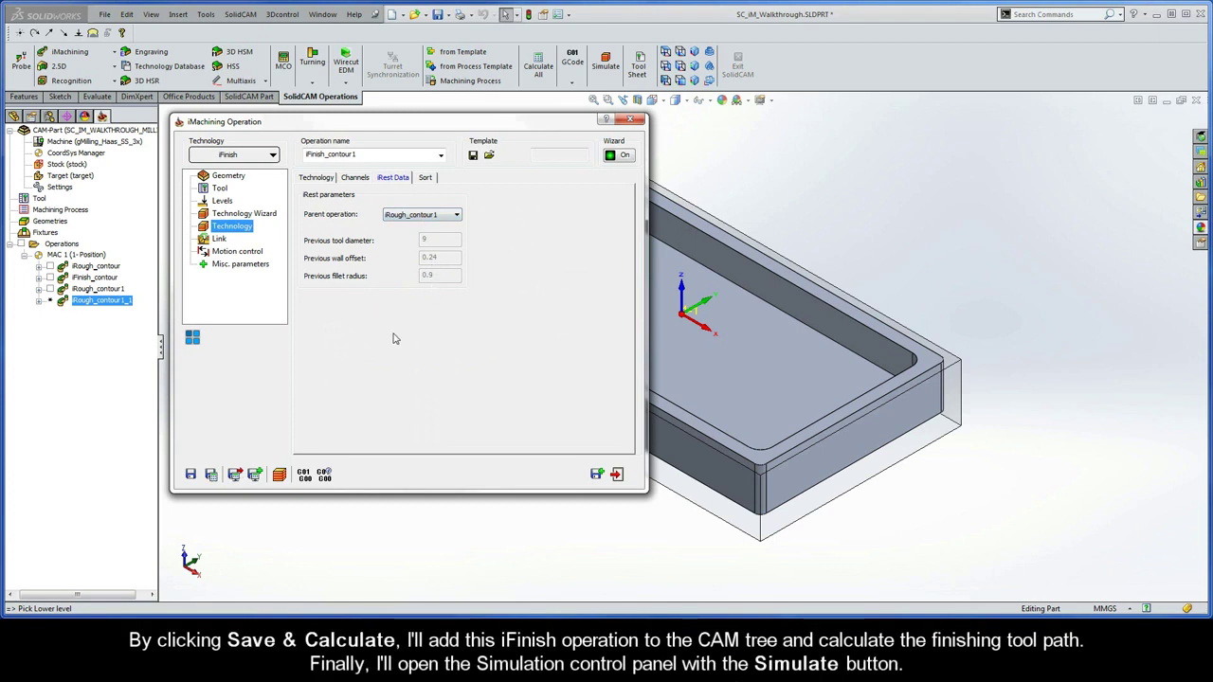
left_click(212, 475)
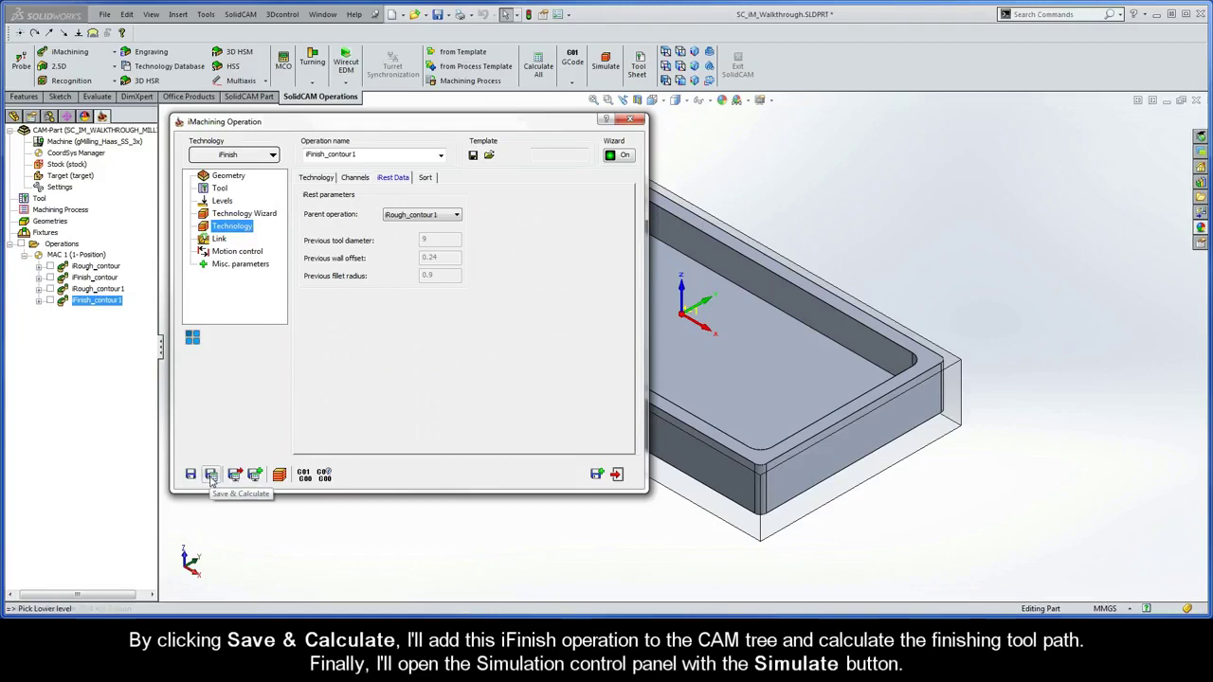
Step: Simulate the iRough_contour1 and iFinish_contour1 tool paths of the center pocket together, one operation at a time
left_click(279, 475)
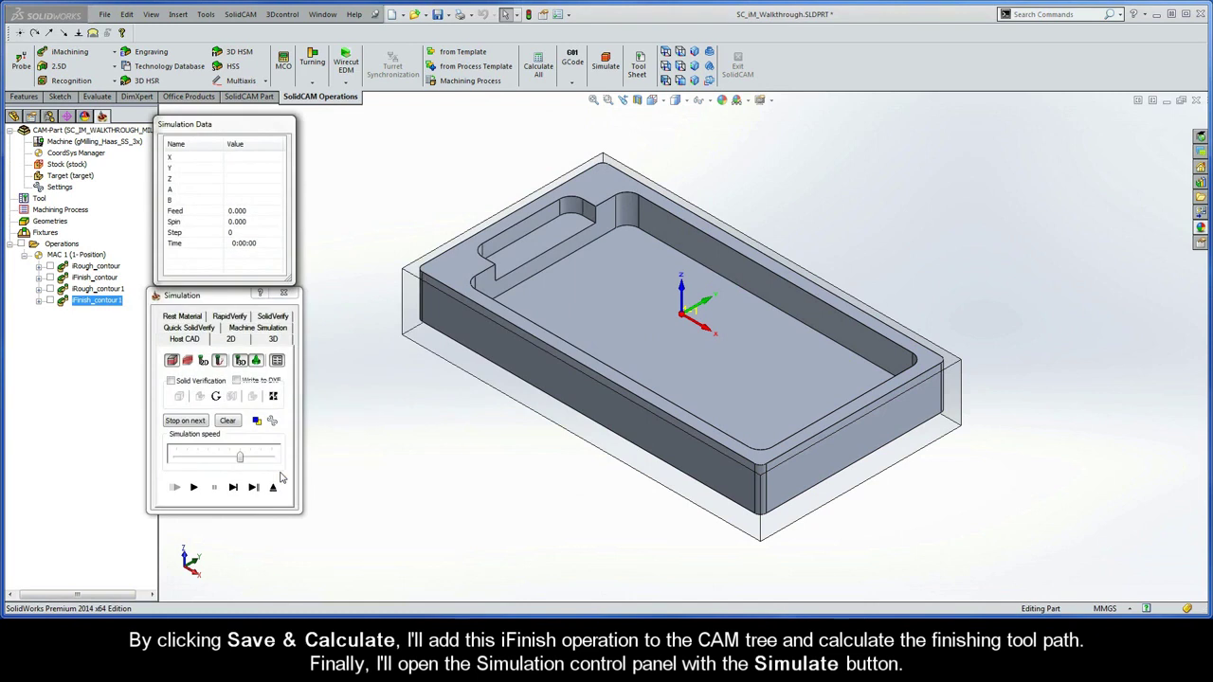
left_click(98, 289)
left_click(95, 301, "ctrl")
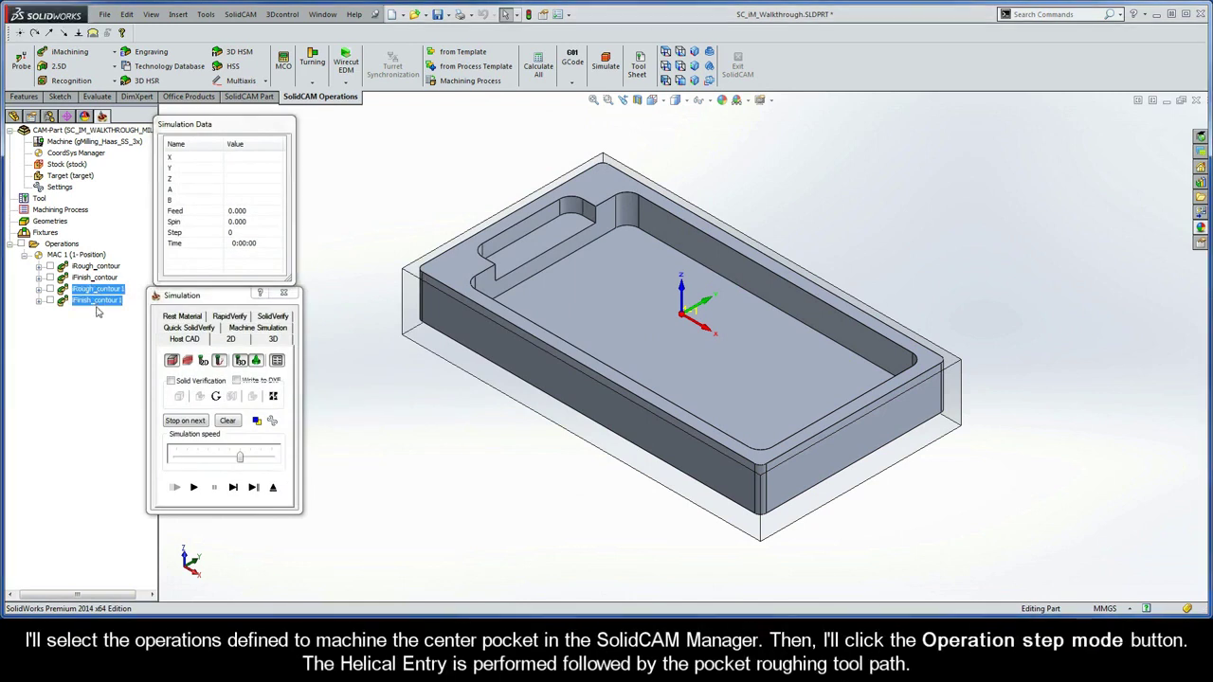
left_click(254, 488)
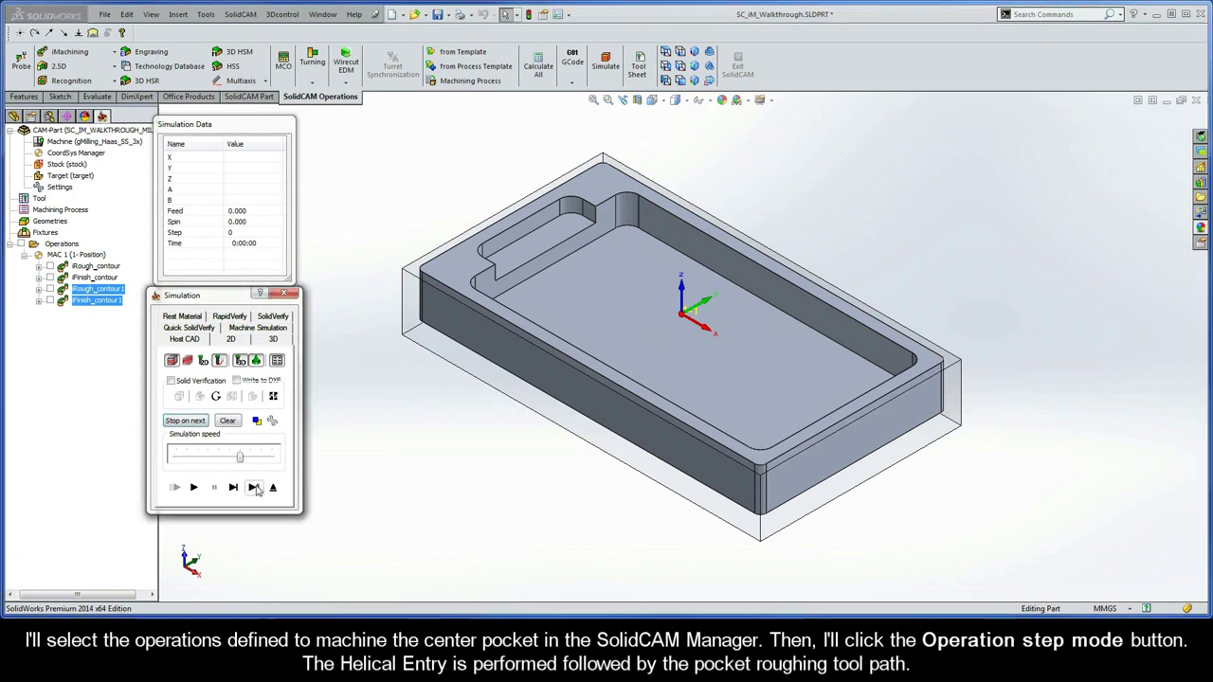
left_click(255, 488)
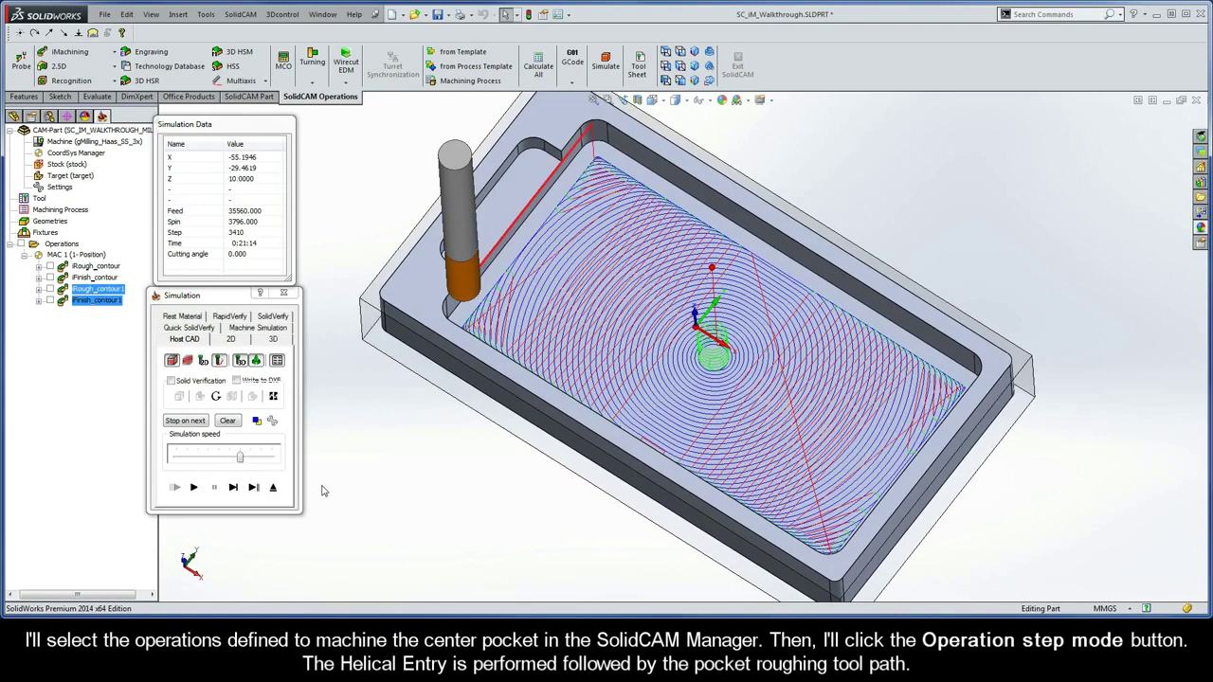
left_click(253, 487)
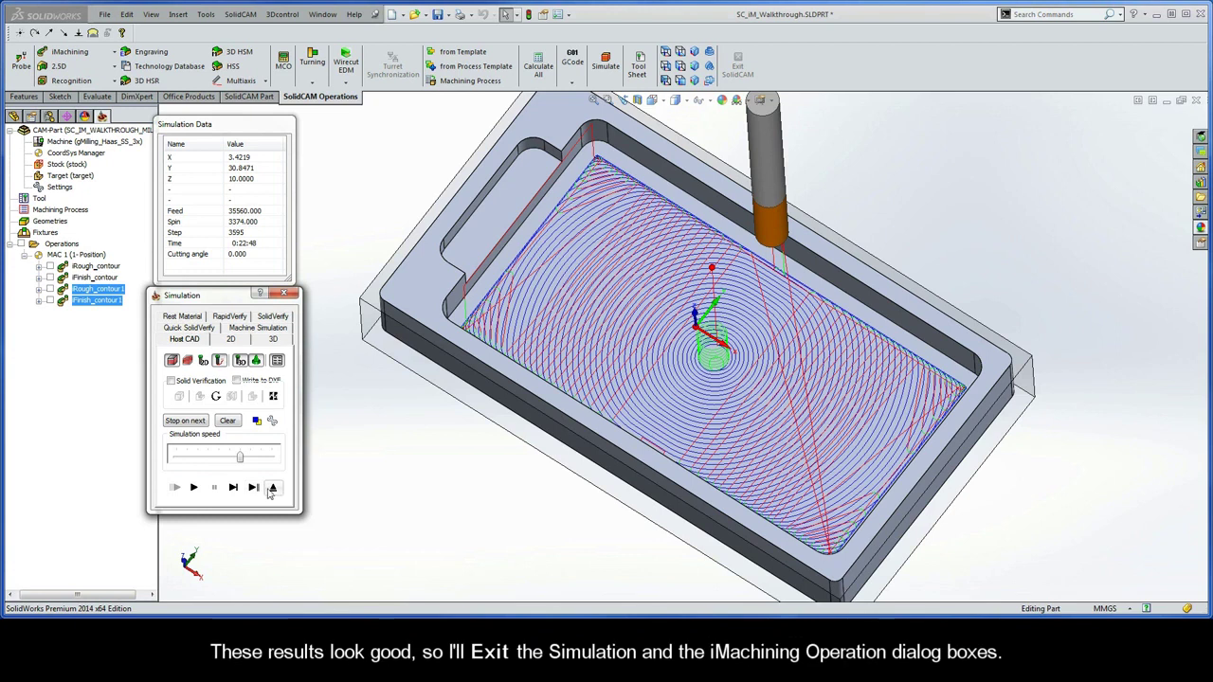
Step: Exit the simulation and the center pocket's iFinish operation, and add a new 2D iMachining operation for the pocket ledge
left_click(273, 488)
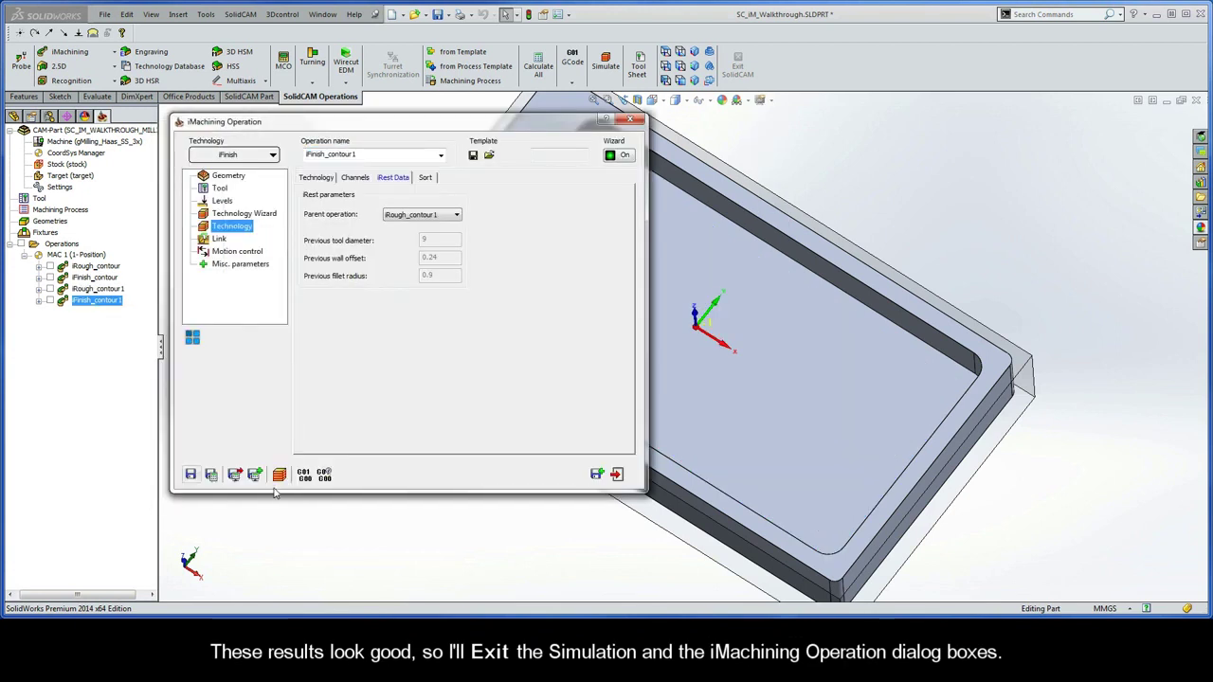
left_click(617, 473)
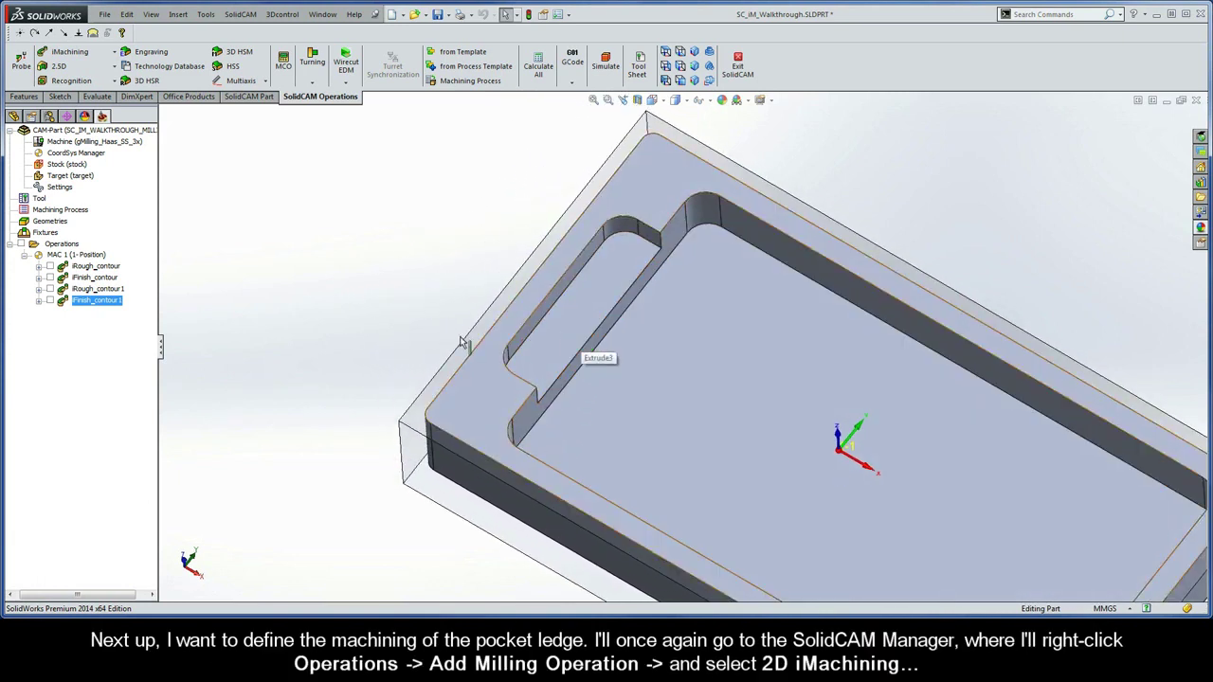
right_click(71, 248)
mouse_move(104, 272)
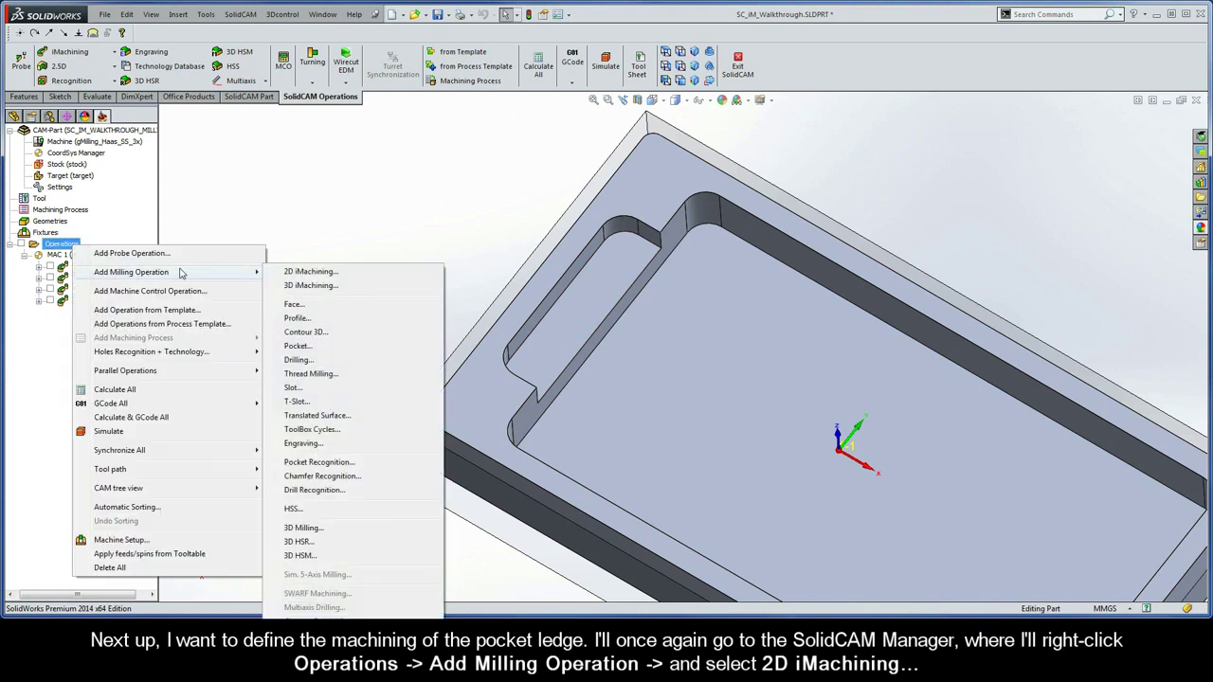
left_click(329, 275)
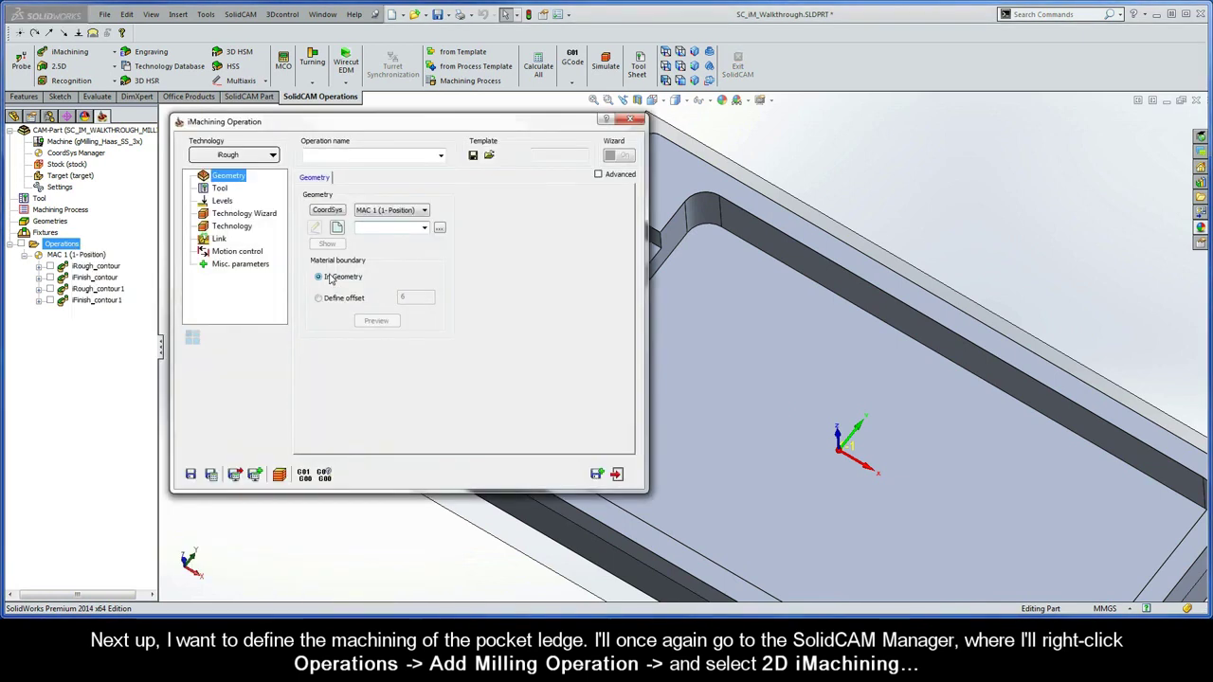
Step: Define a new geometry from the pocket ledge's lower contour, closing the chain with Auto-constant Z and accepting it
left_click(338, 230)
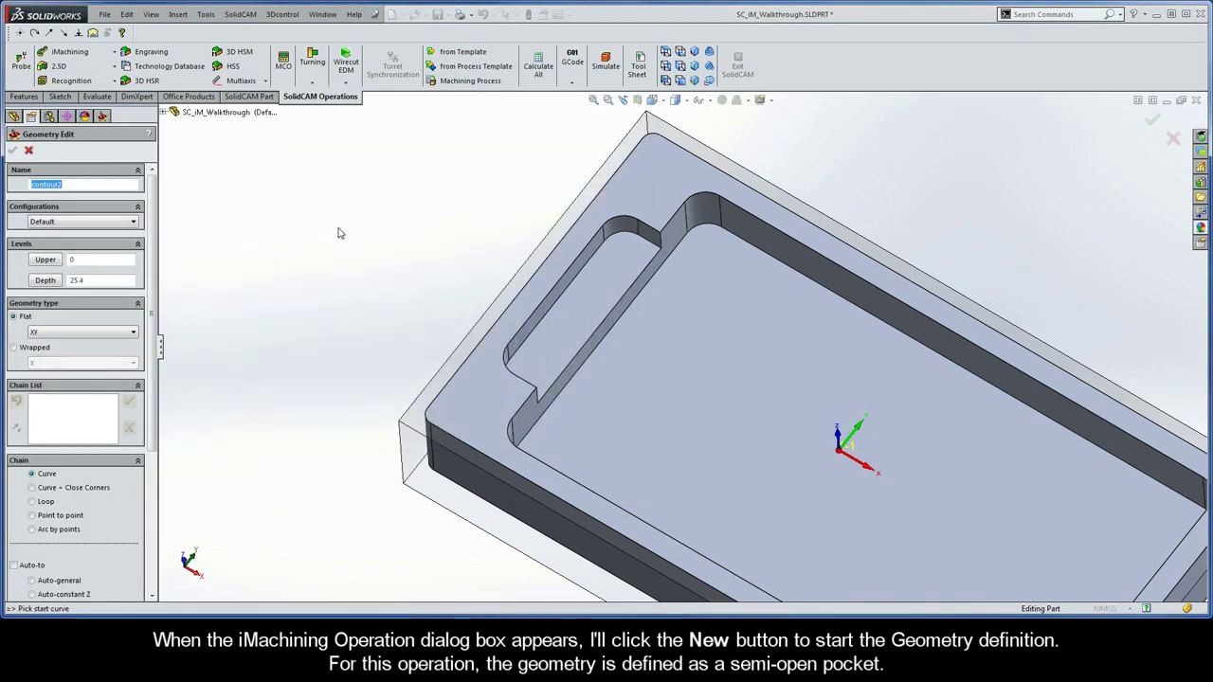
left_click(585, 274)
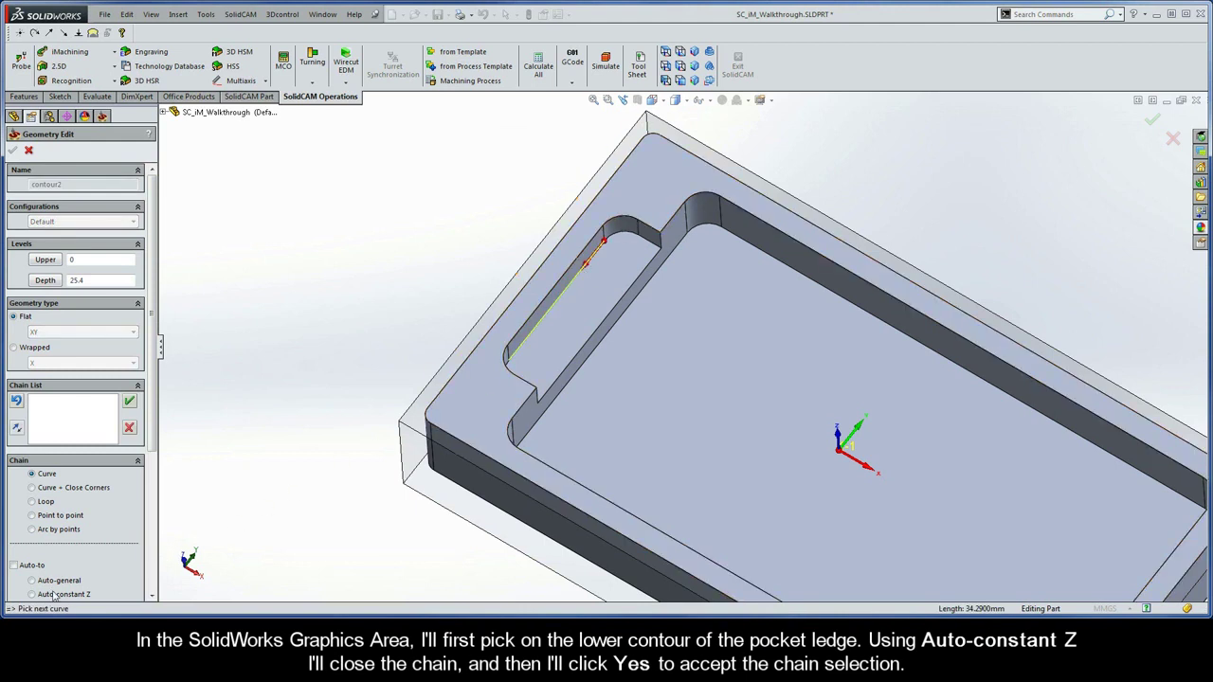
left_click(33, 595)
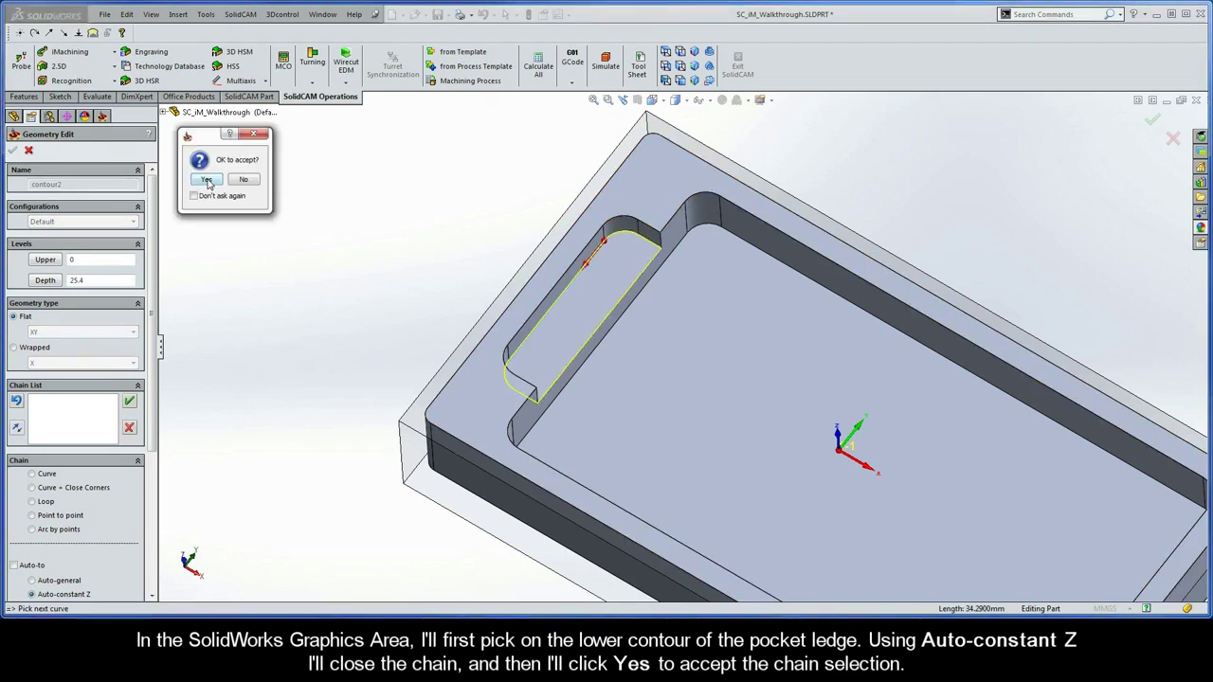
left_click(207, 180)
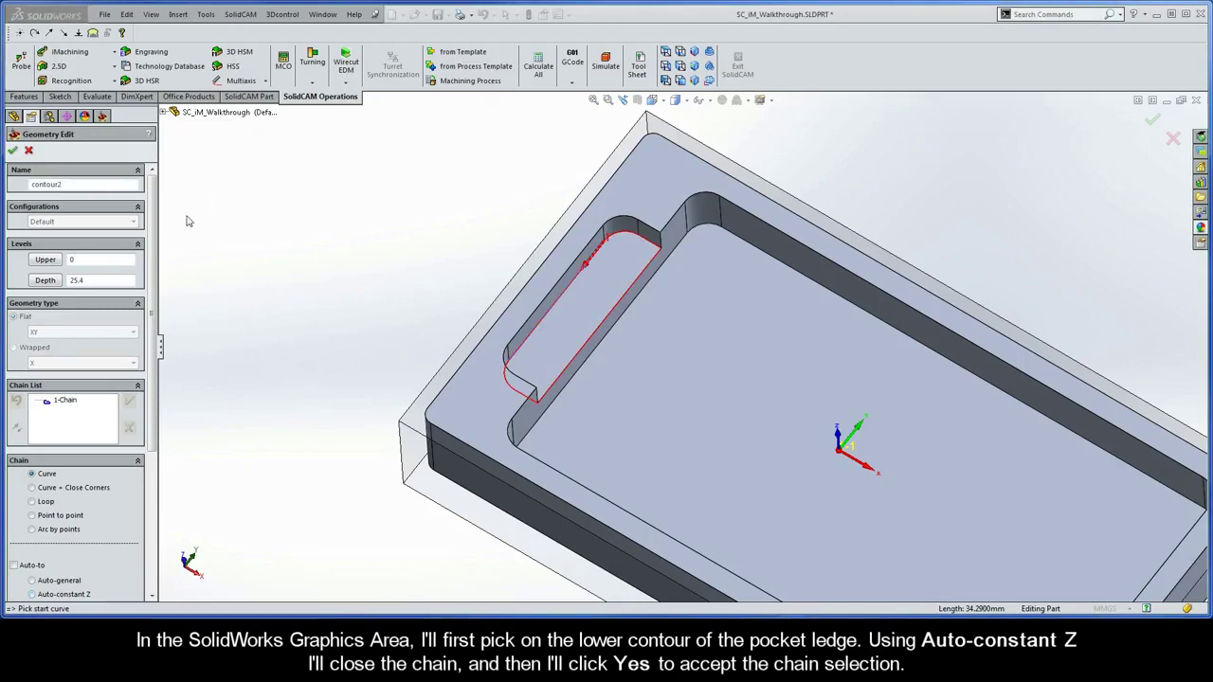
Step: Mark the ledge chain's edge bordering the center pocket as open and confirm the geometry
right_click(66, 400)
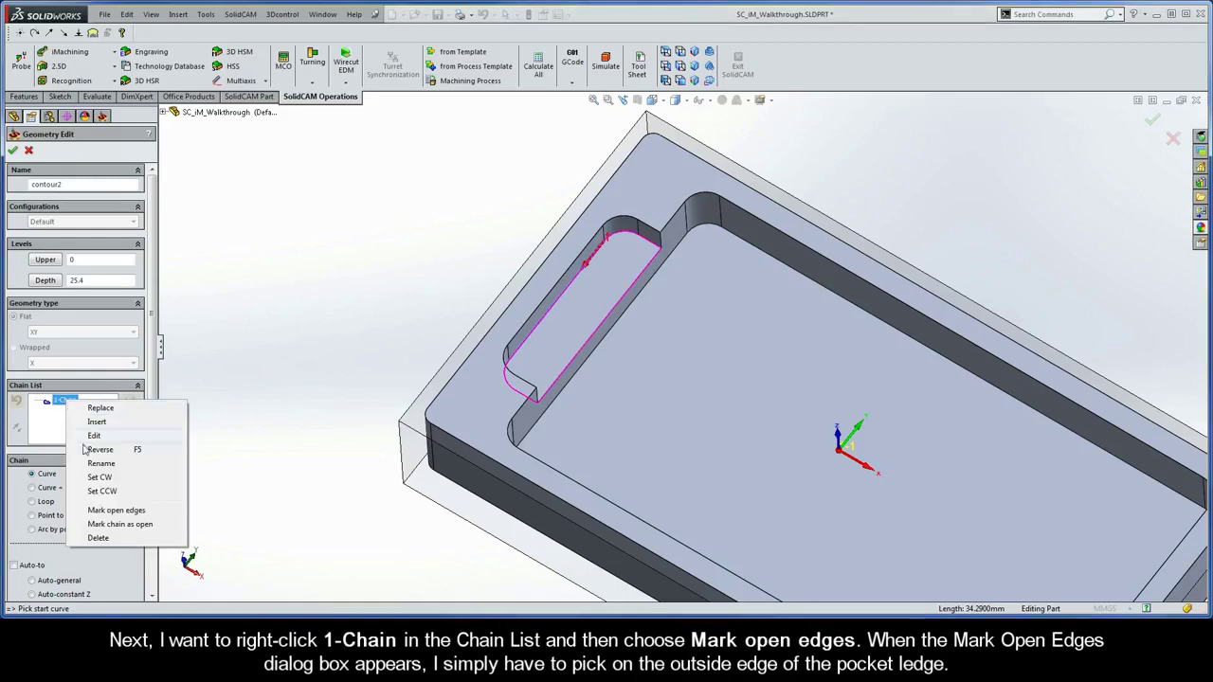
left_click(138, 517)
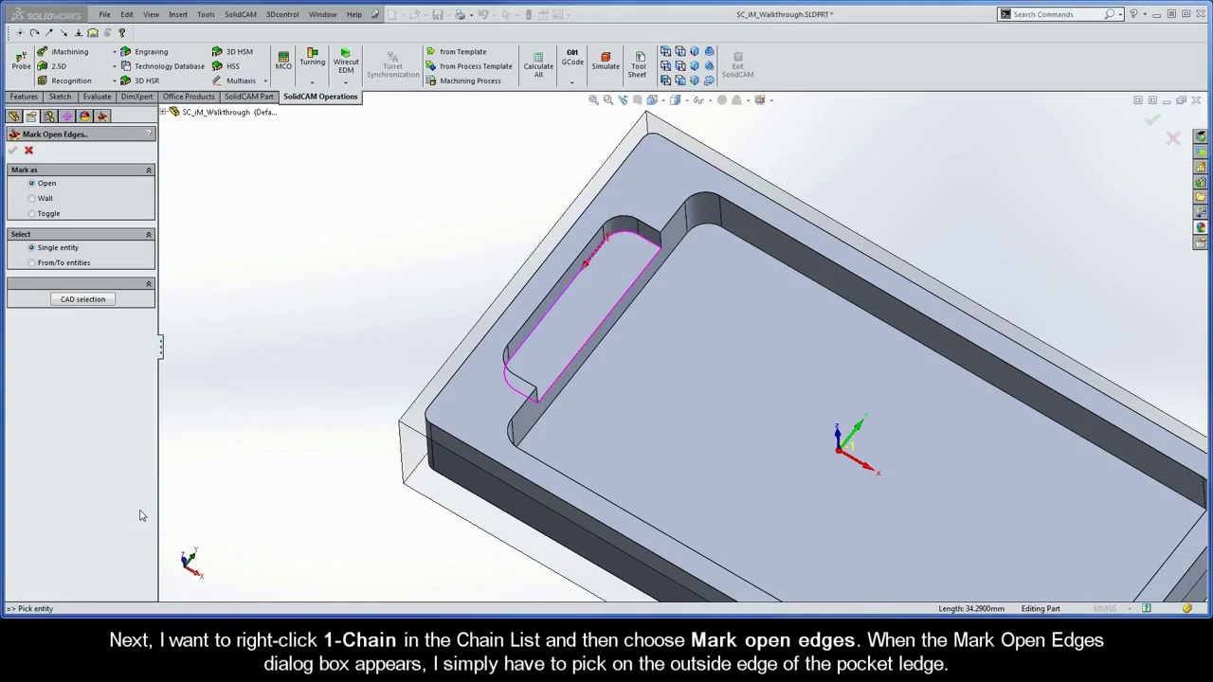
left_click(605, 326)
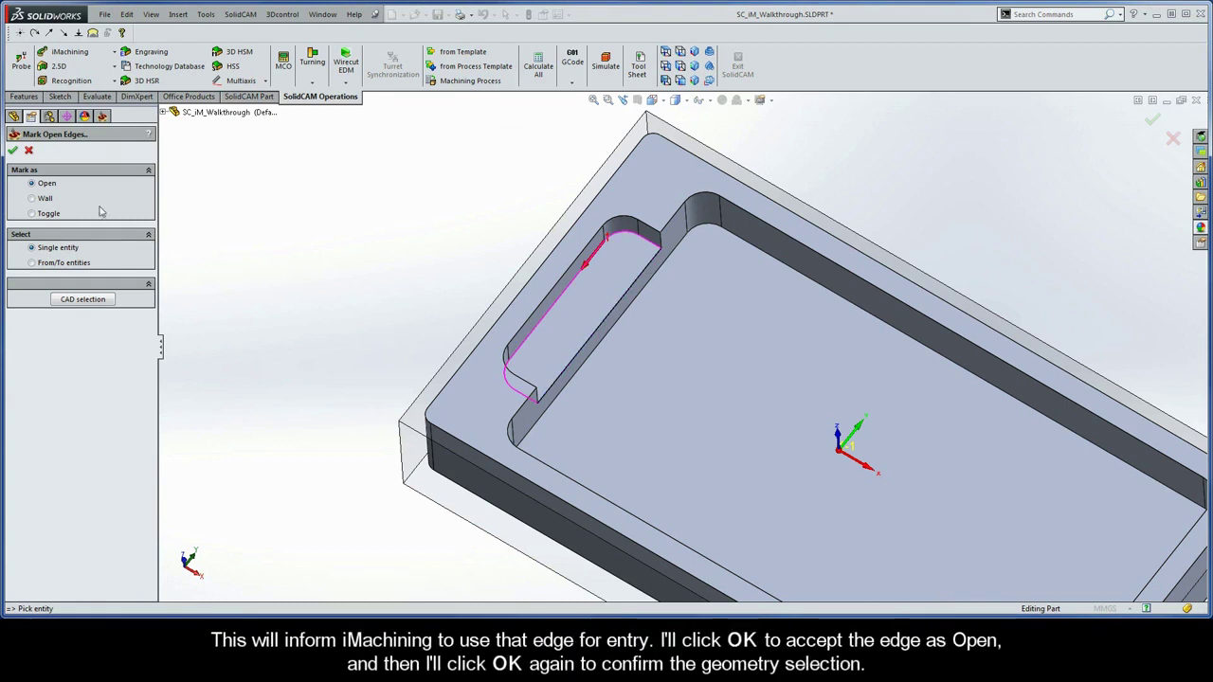
left_click(13, 152)
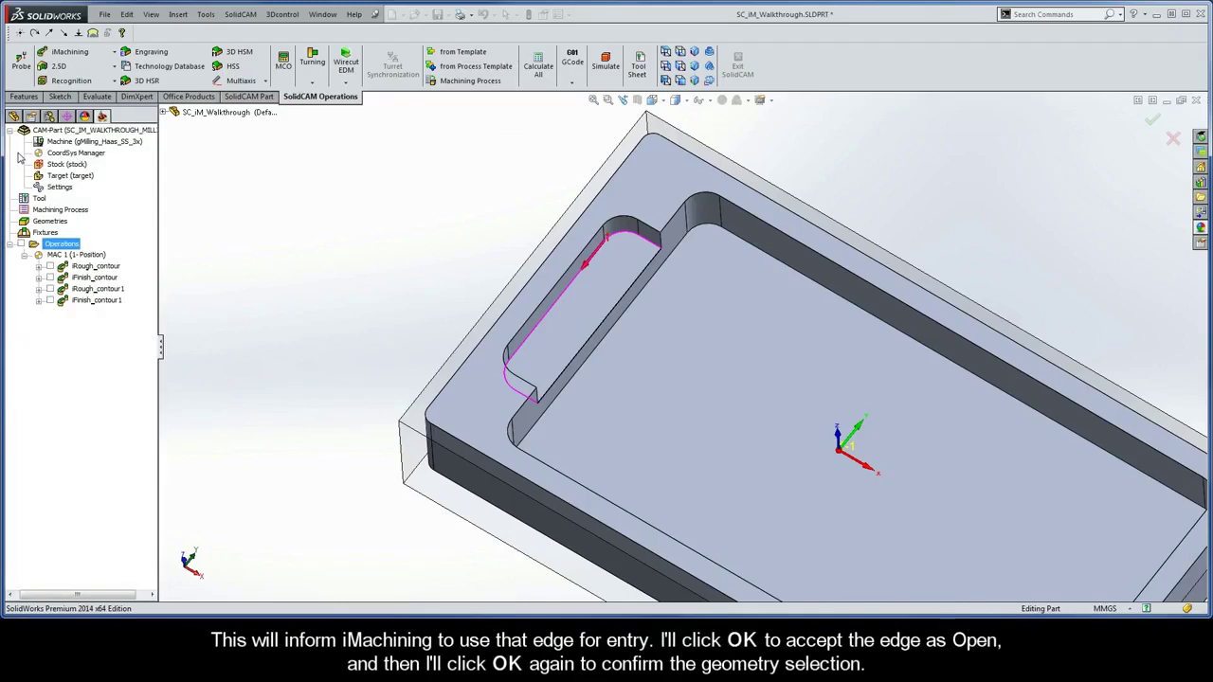
left_click(13, 152)
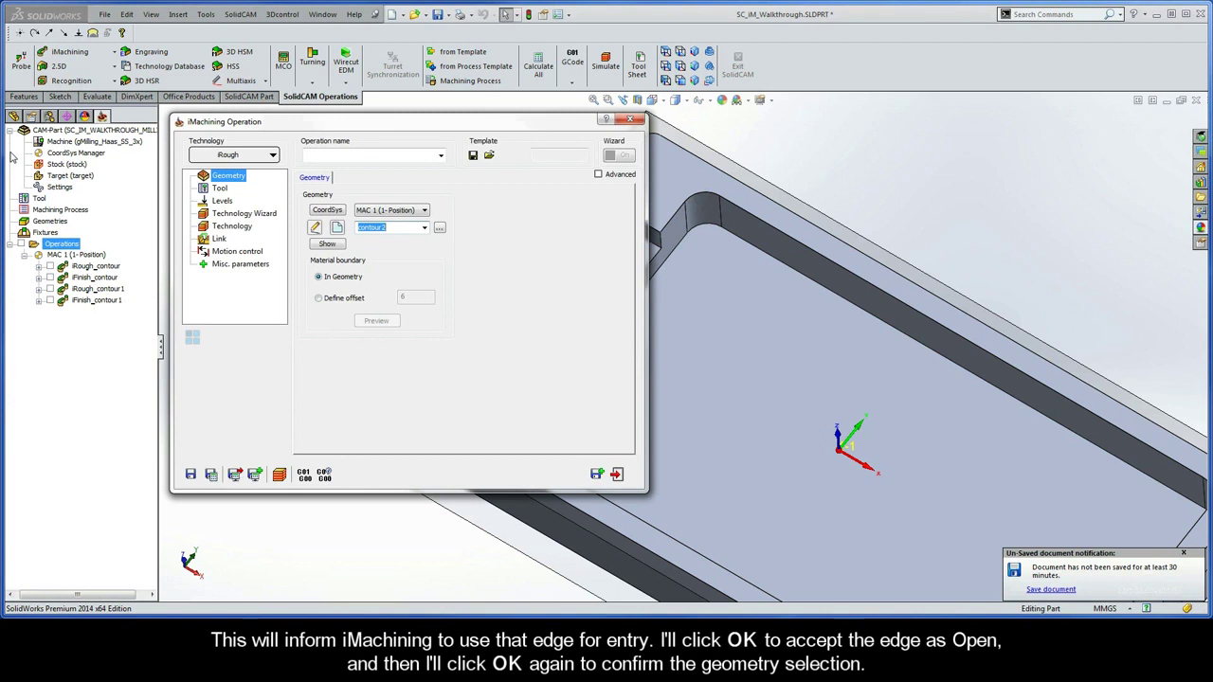
Step: Assign the existing 9 mm end mill, tool number 1, to the pocket ledge roughing operation
left_click(219, 189)
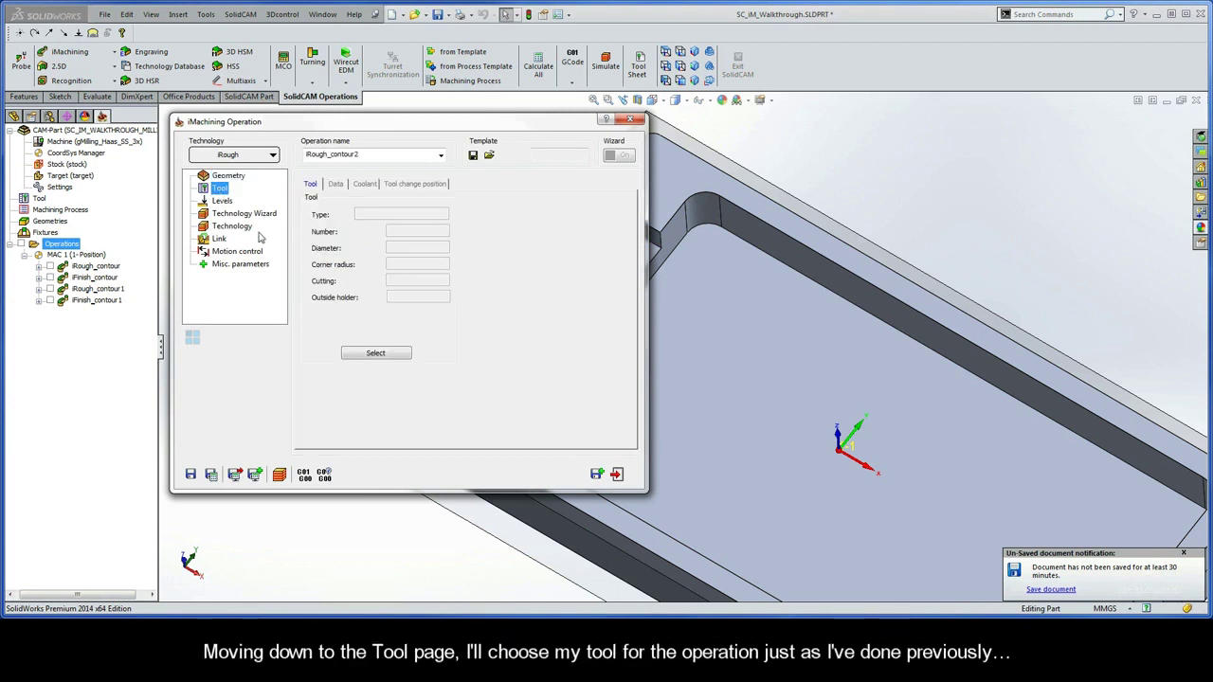
left_click(375, 353)
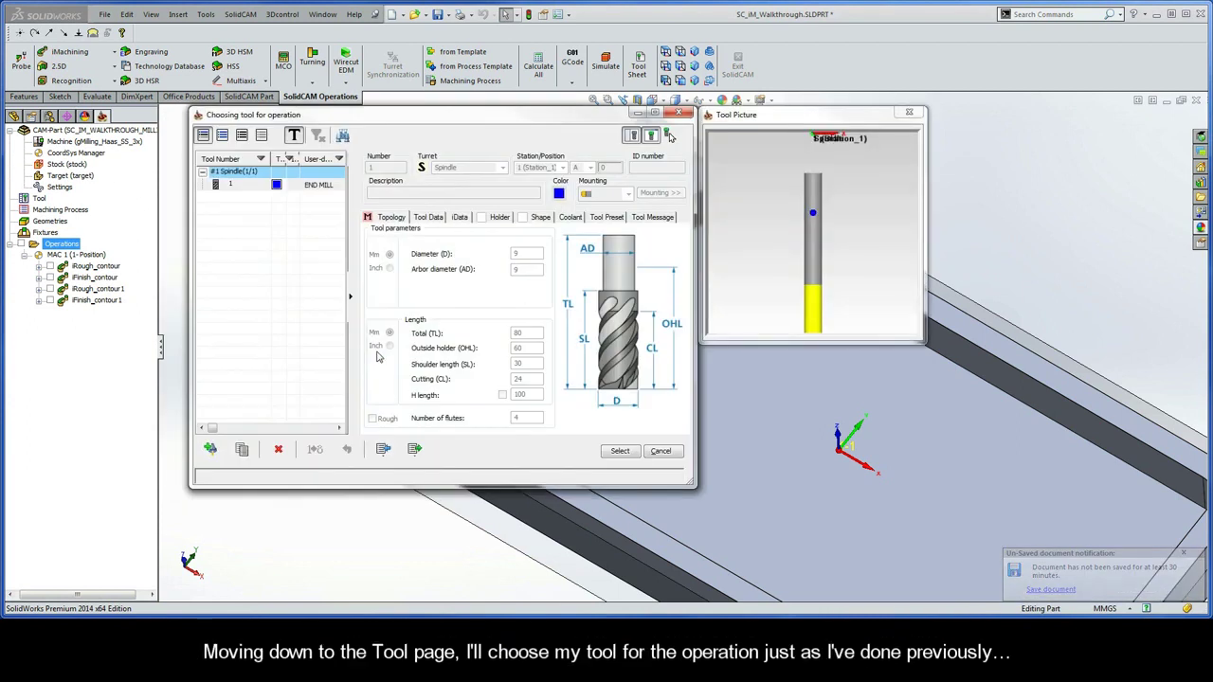
left_click(301, 186)
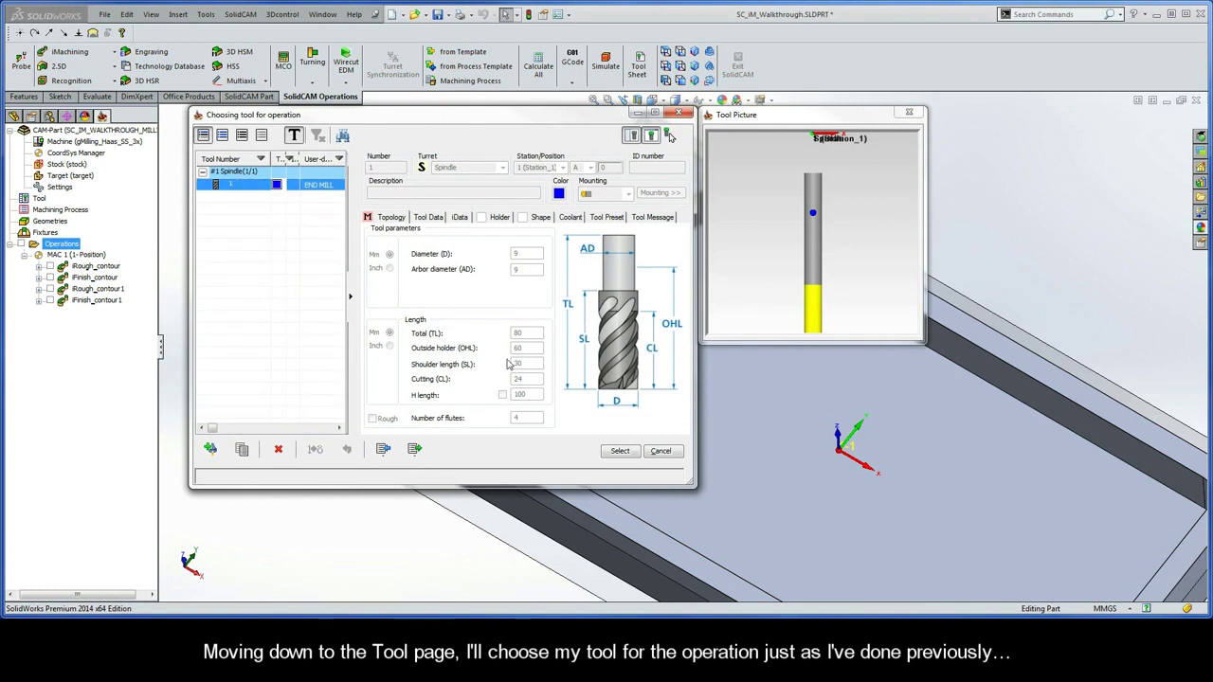
left_click(619, 451)
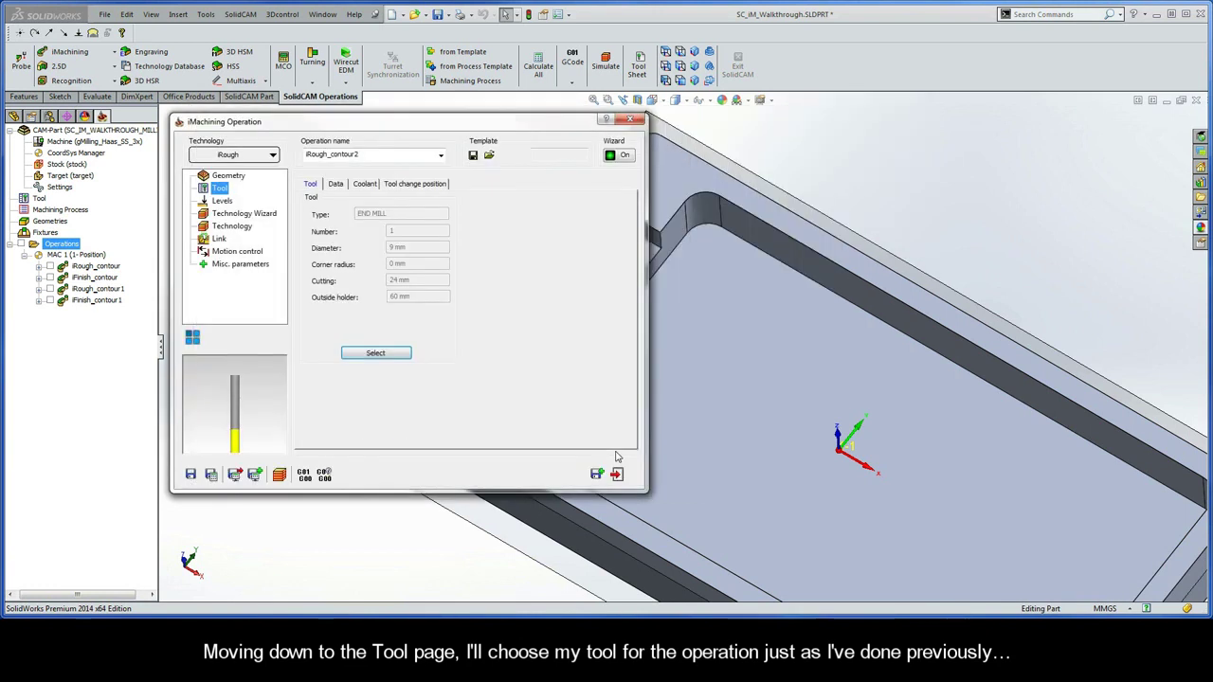
Step: Pick the stock's top face as the upper level and the pocket ledge's floor as the pocket depth of 6.35 mm
left_click(227, 204)
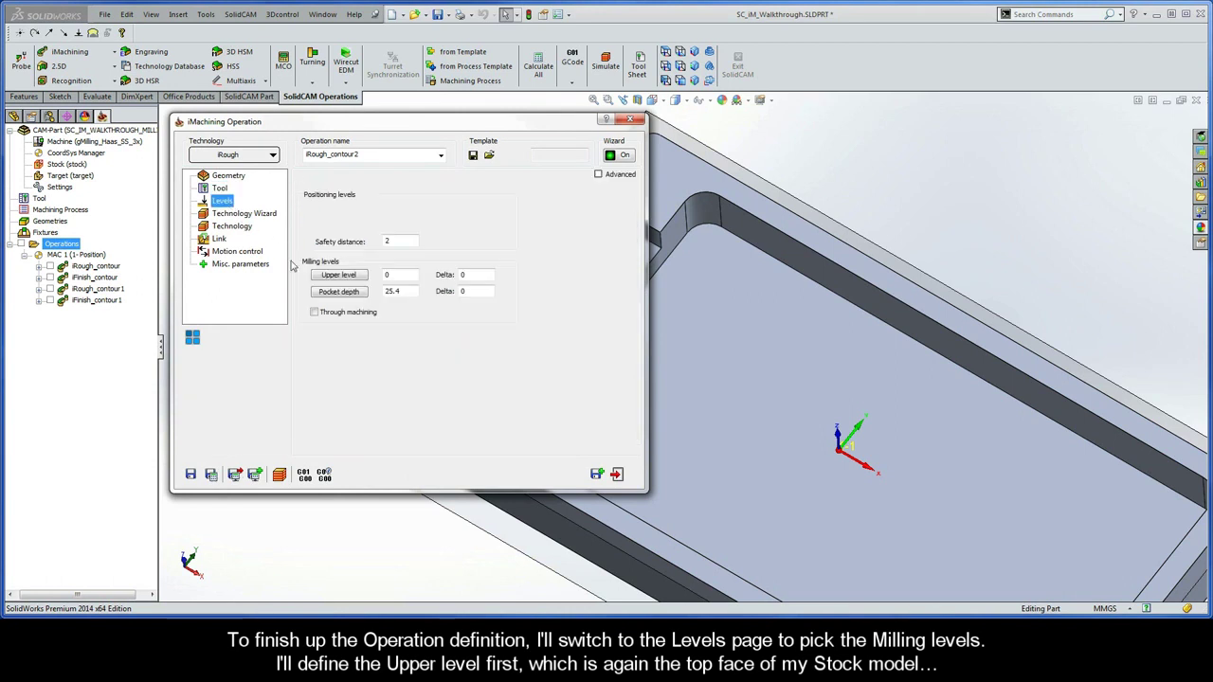
left_click(338, 275)
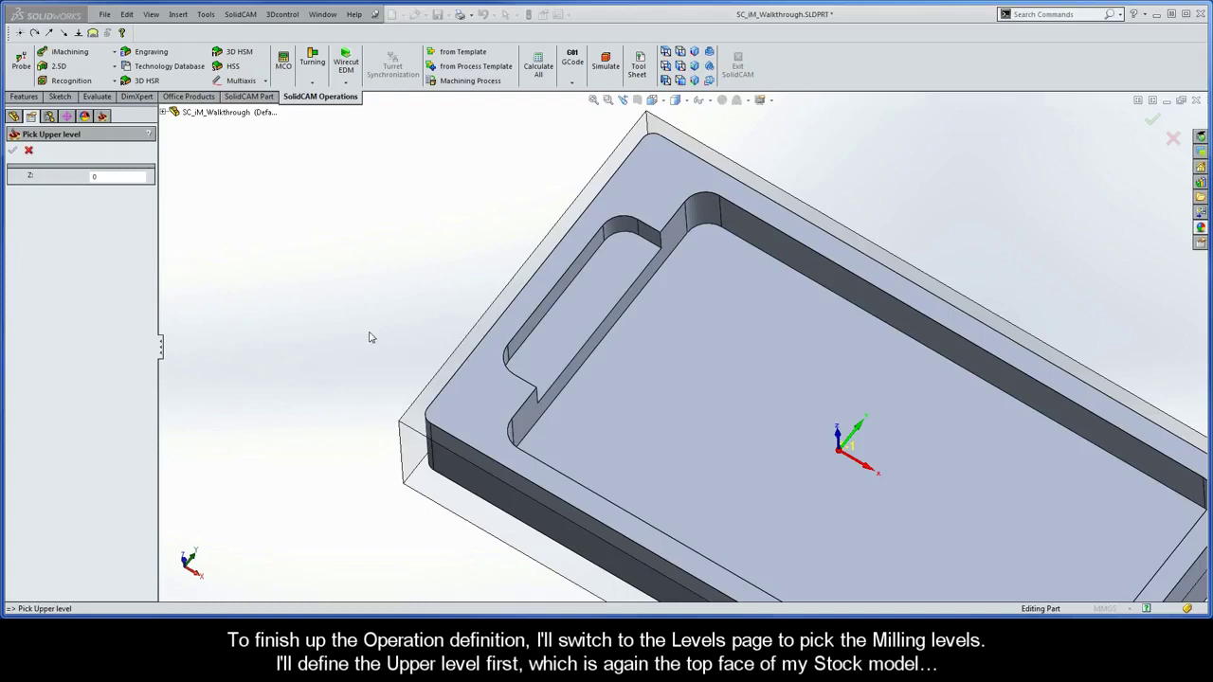
left_click(414, 417)
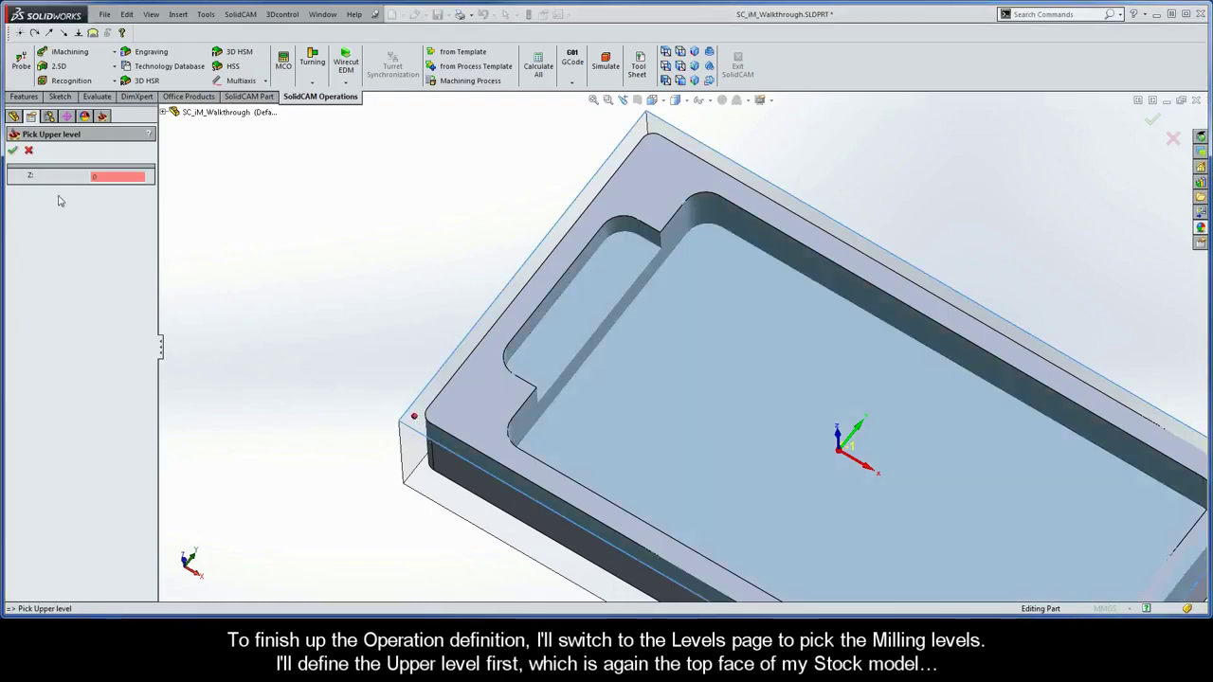
left_click(13, 152)
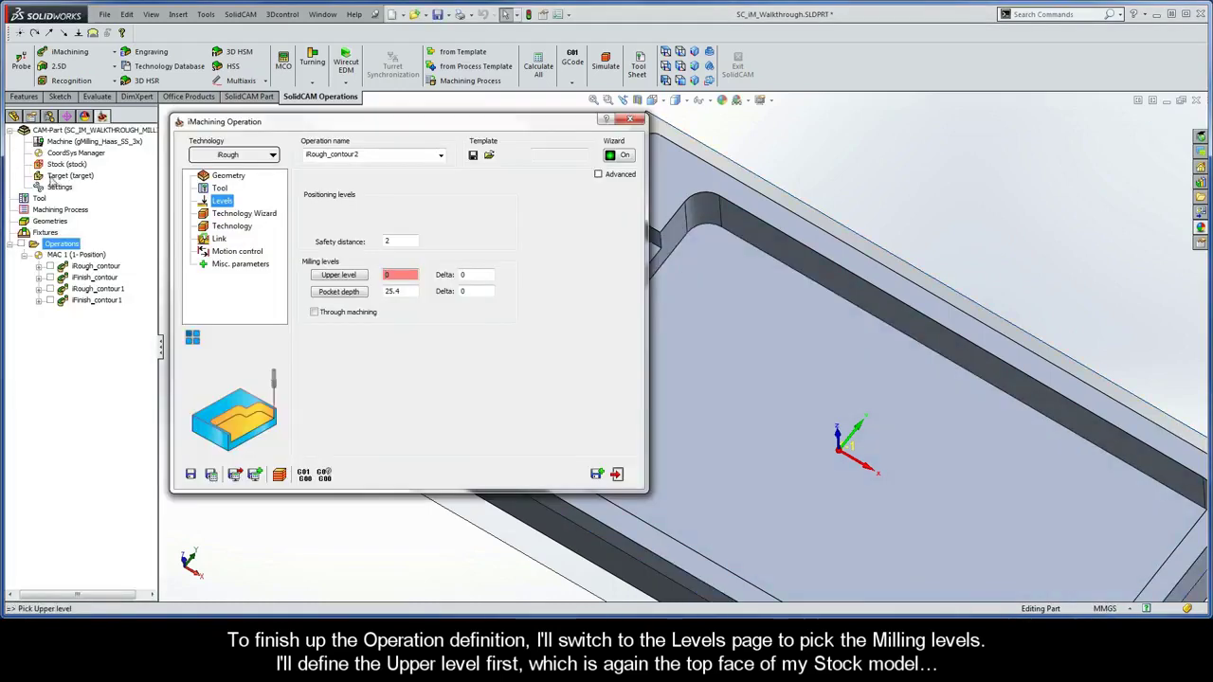
left_click(337, 293)
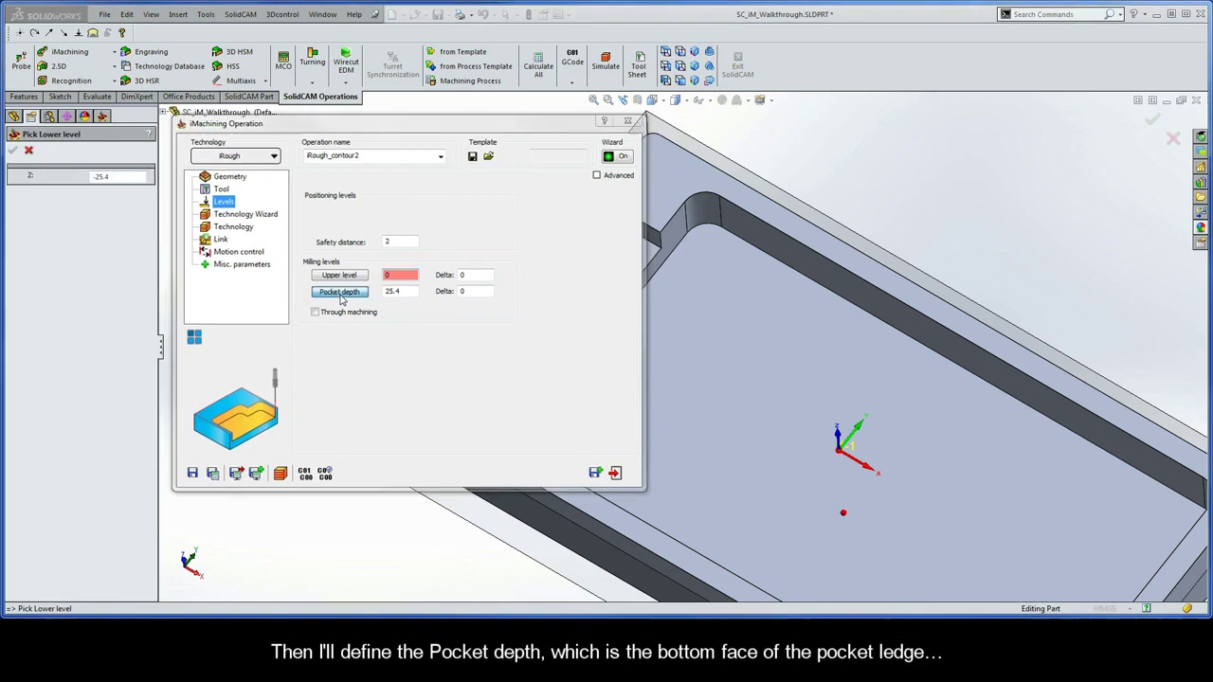
left_click(558, 327)
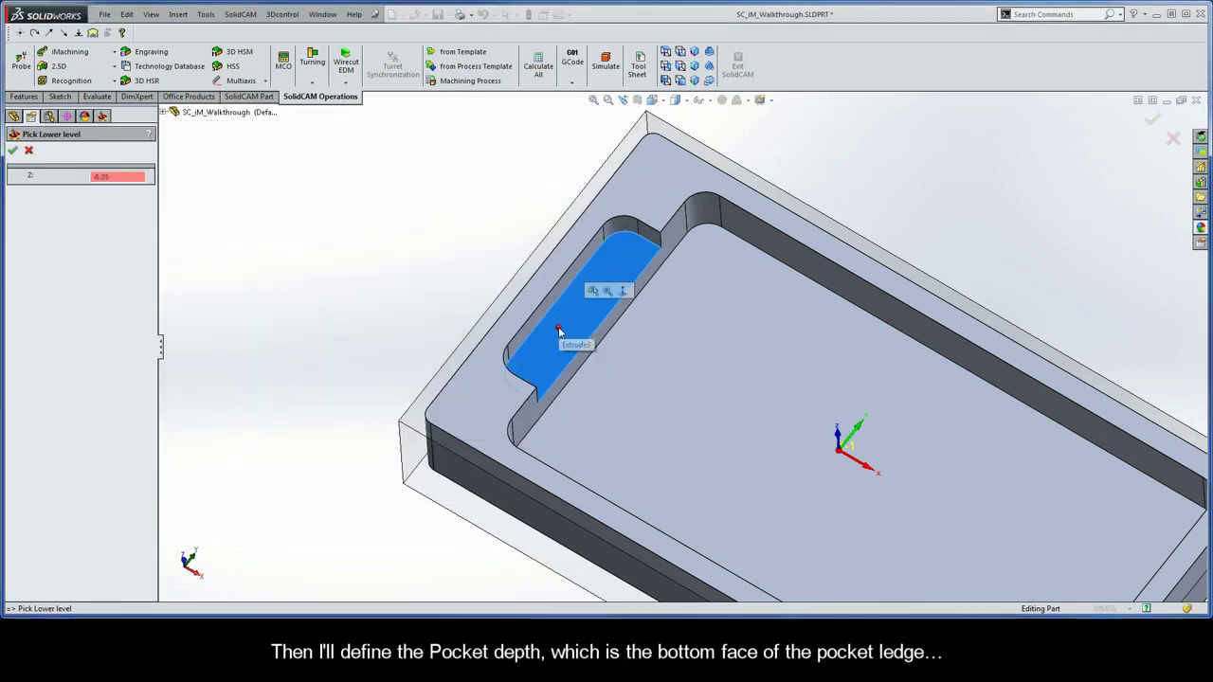
left_click(14, 151)
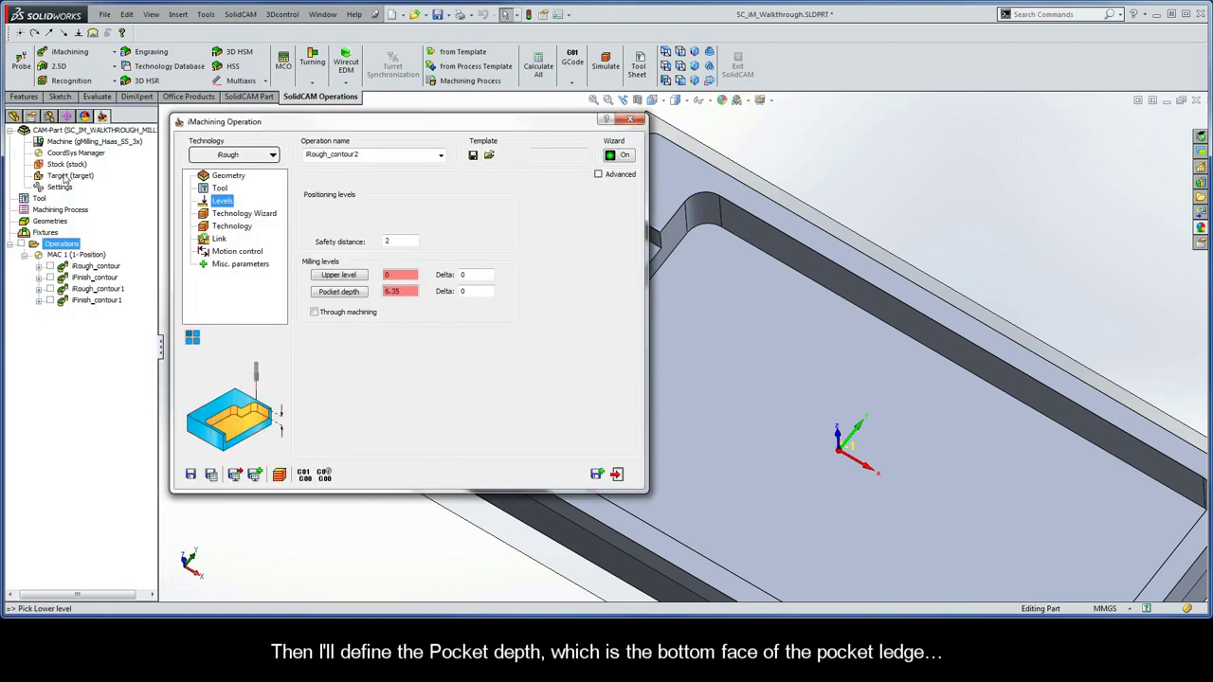
Step: Review the ledge roughing operation's cutting conditions and wall offset, and save and calculate it
left_click(228, 216)
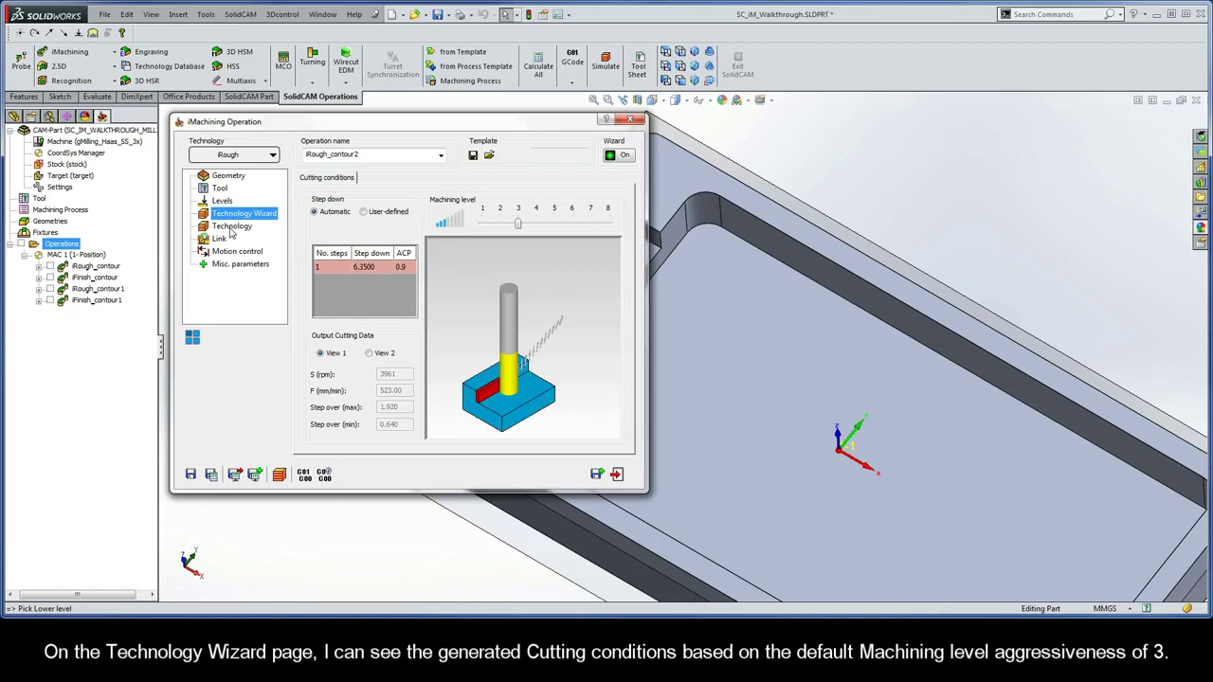
left_click(233, 227)
left_click_drag(598, 209, 574, 209)
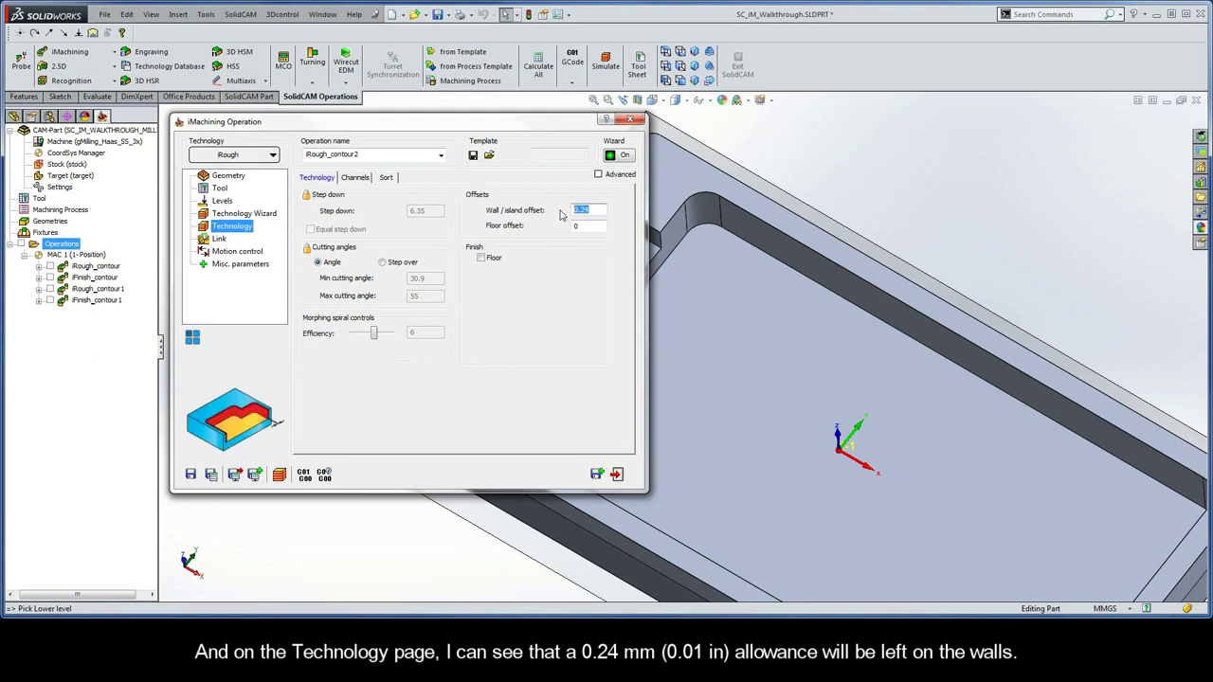
left_click(212, 477)
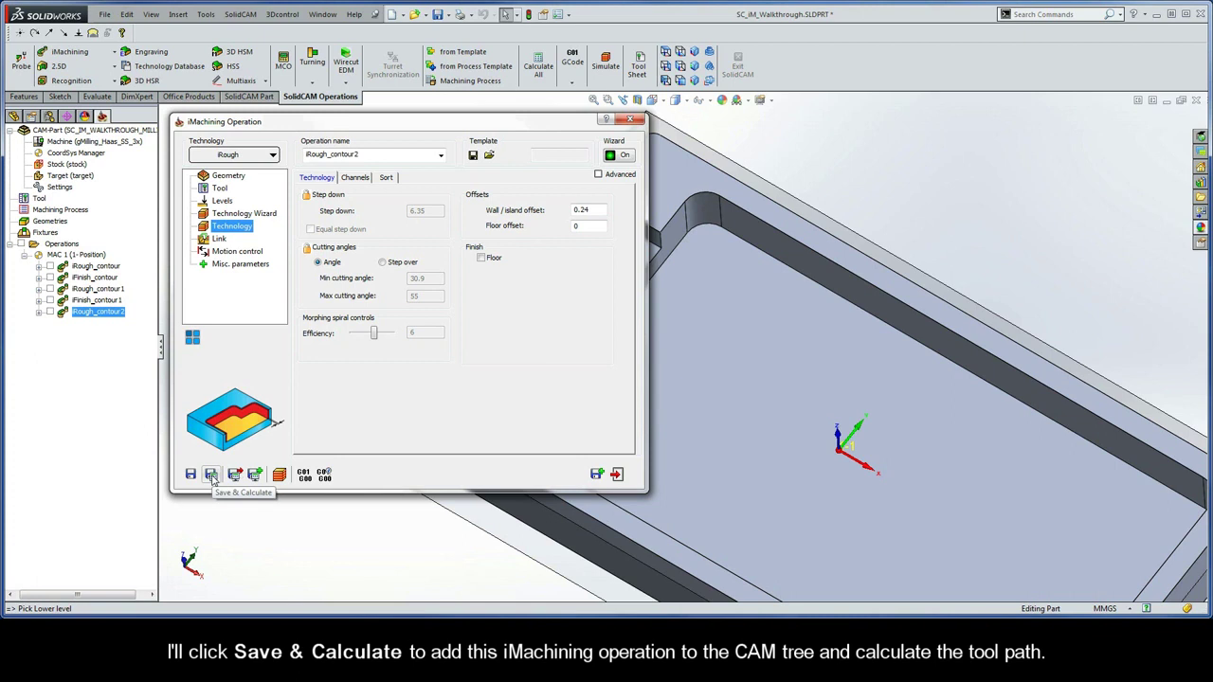
Step: Save and copy the ledge roughing operation and change the copy's technology to iFinish
left_click(597, 475)
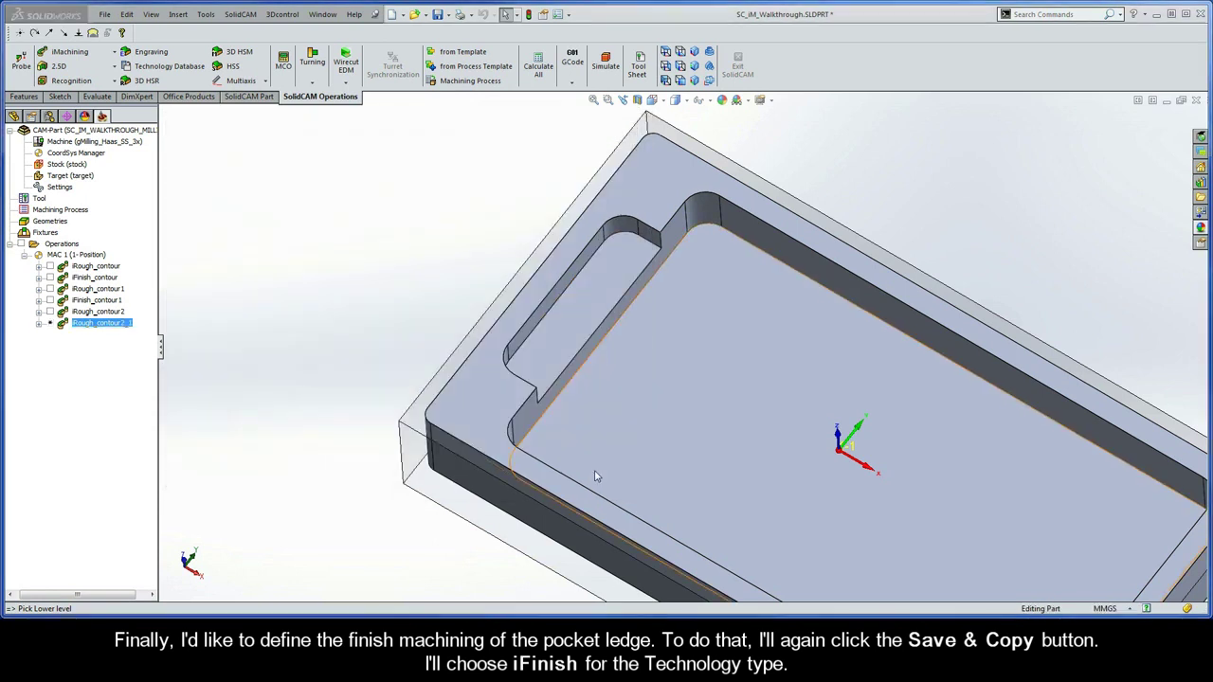
left_click(237, 155)
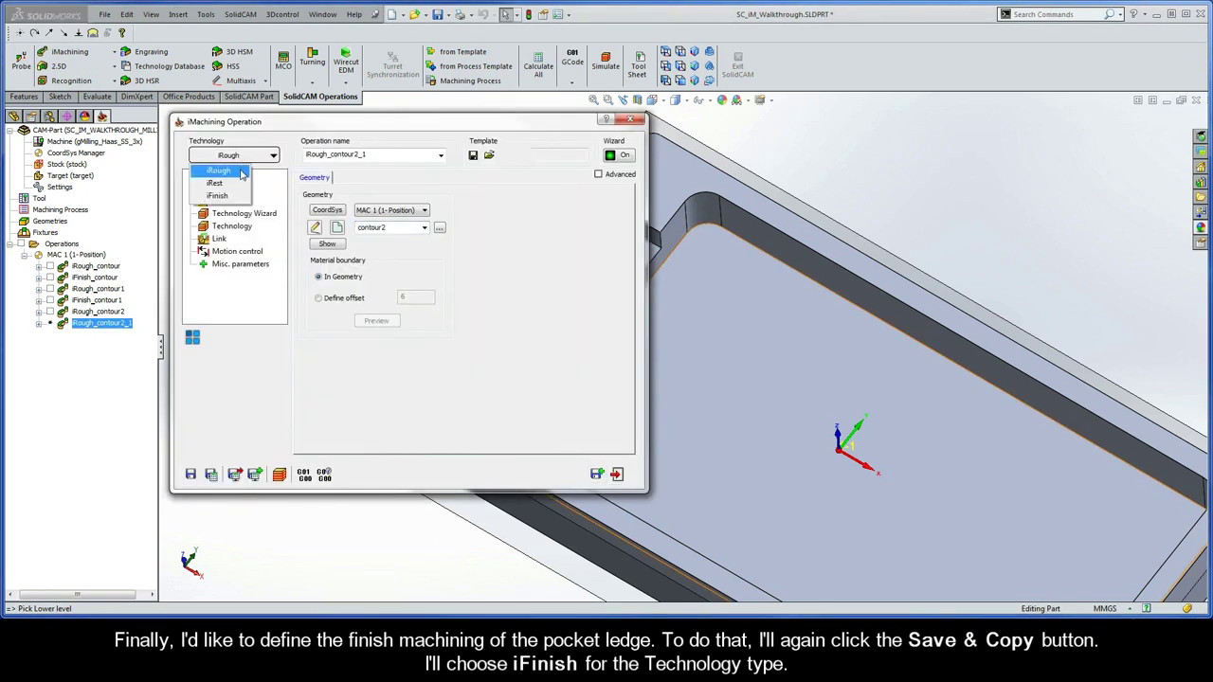
left_click(236, 198)
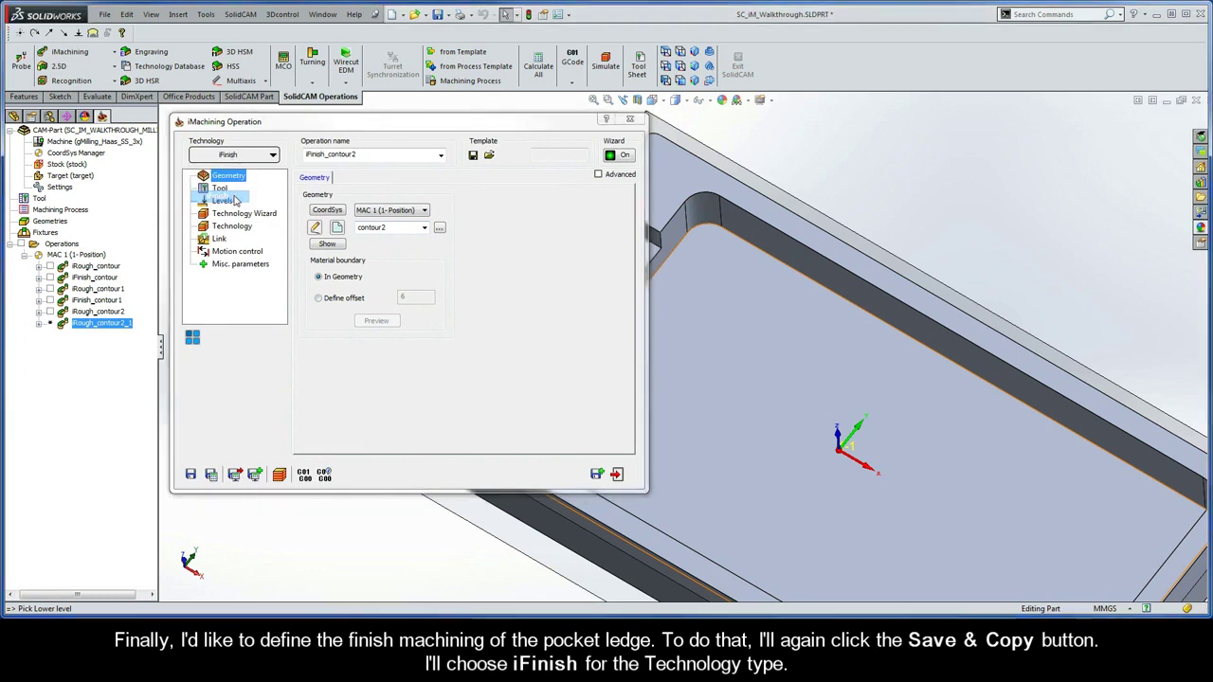
Step: Check the ledge iFinish operation's copied tool, levels, cutting conditions, offsets and iRest data, and save and calculate it
left_click(219, 188)
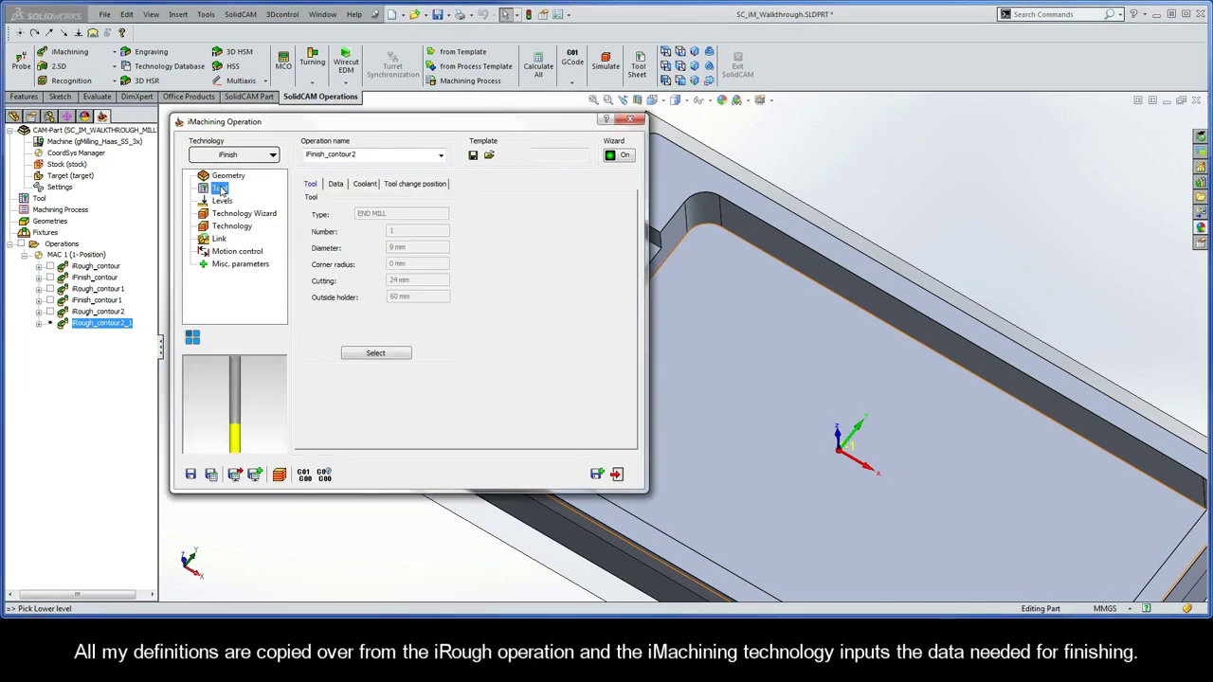
left_click(221, 201)
left_click(224, 215)
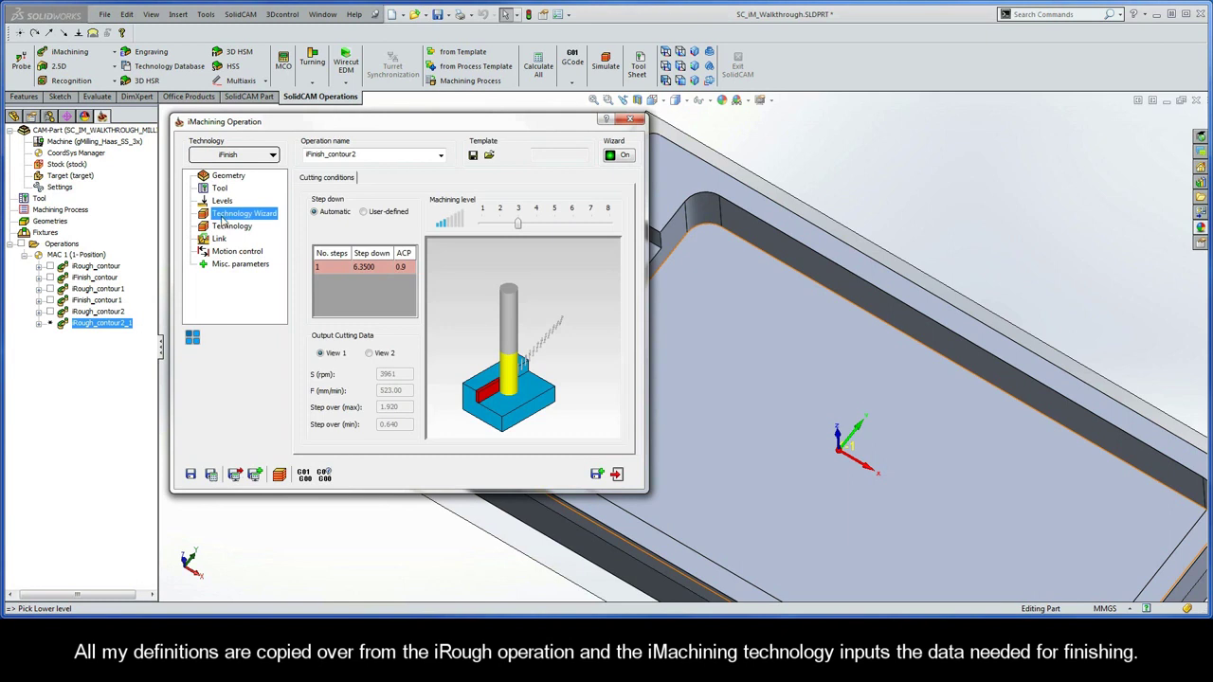
left_click(228, 226)
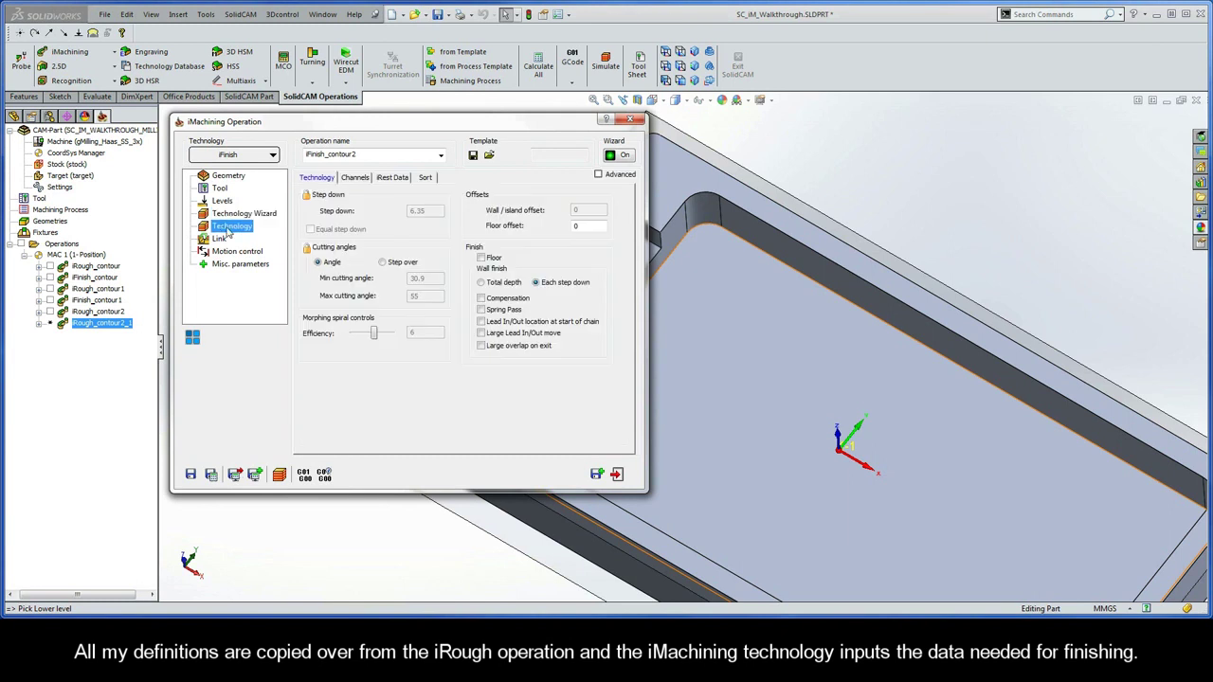
left_click(391, 179)
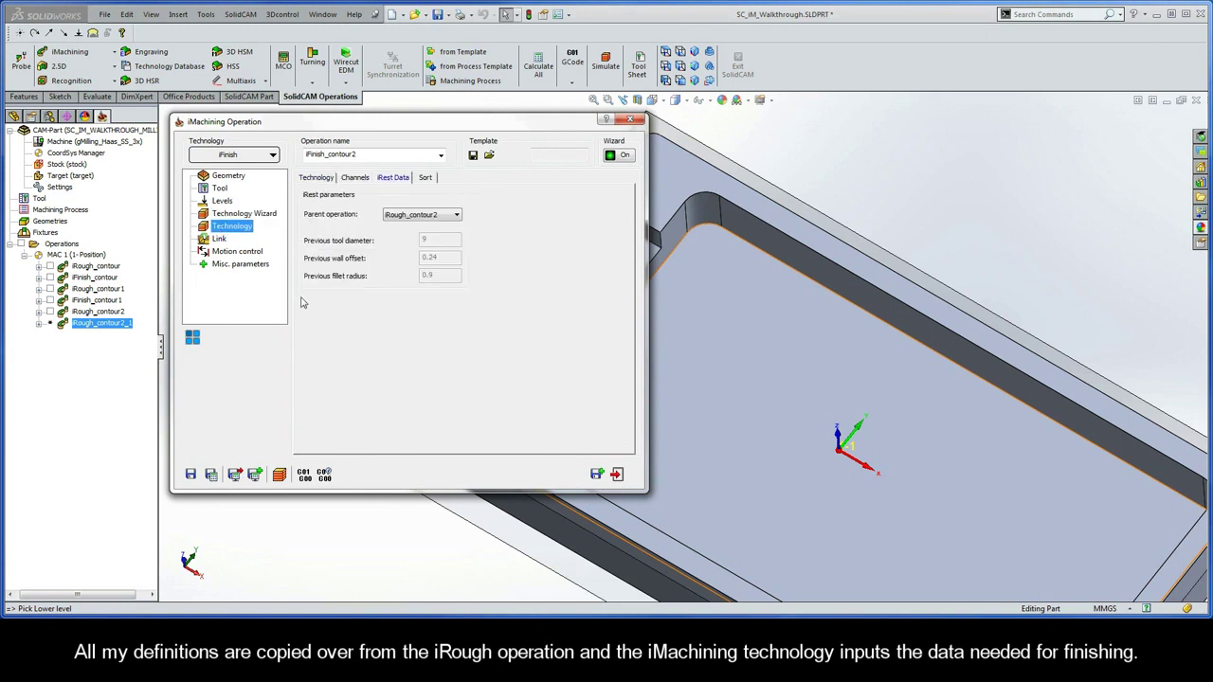
left_click(210, 476)
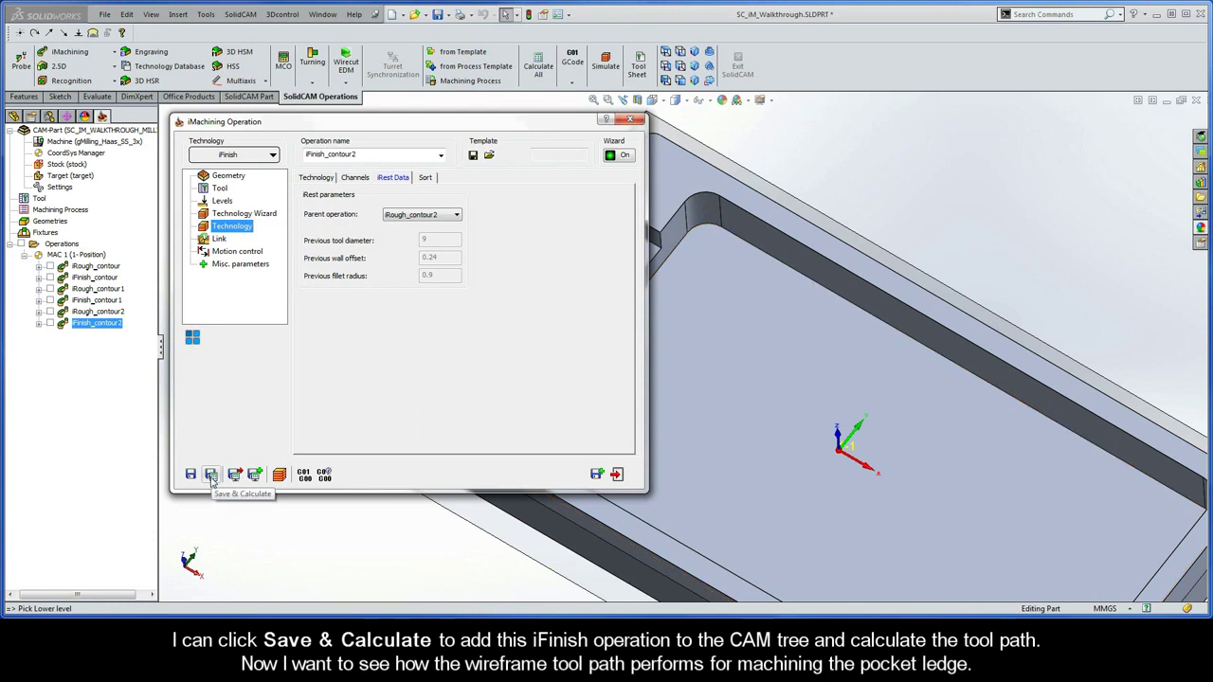
Step: Save and calculate the ledge finishing operation, and simulate iRough_contour2 and iFinish_contour2 one operation at a time at a reduced simulation speed
left_click(212, 475)
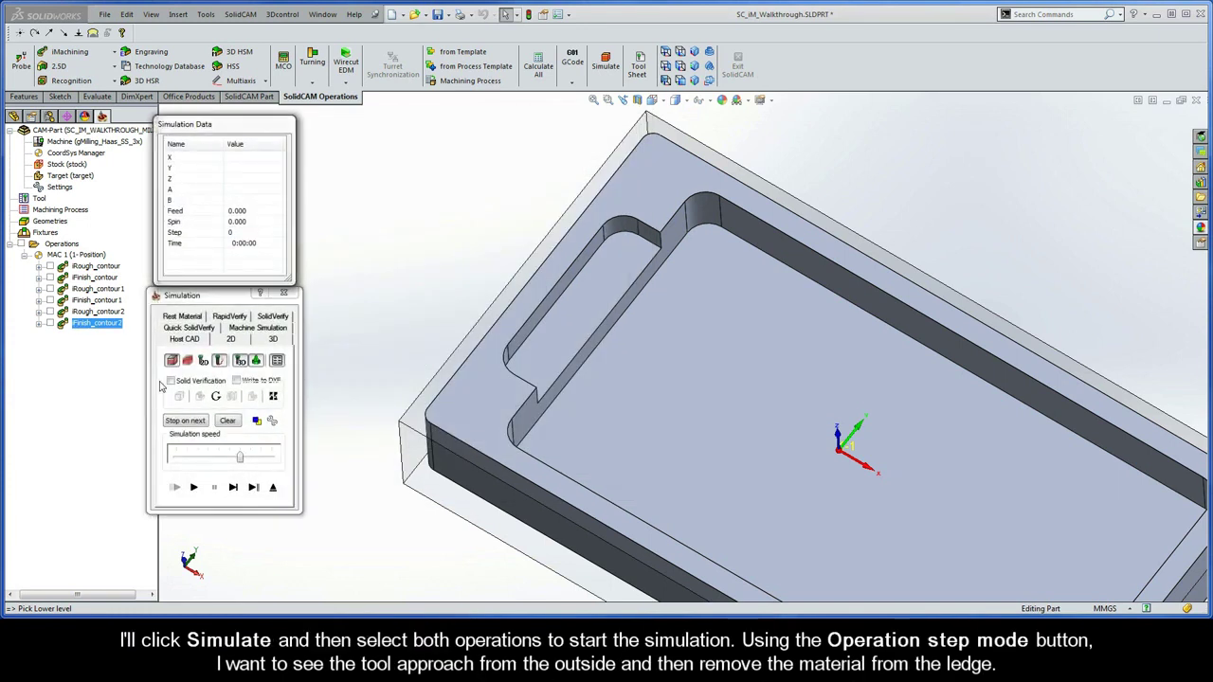
left_click(97, 311)
left_click(95, 324, "shift")
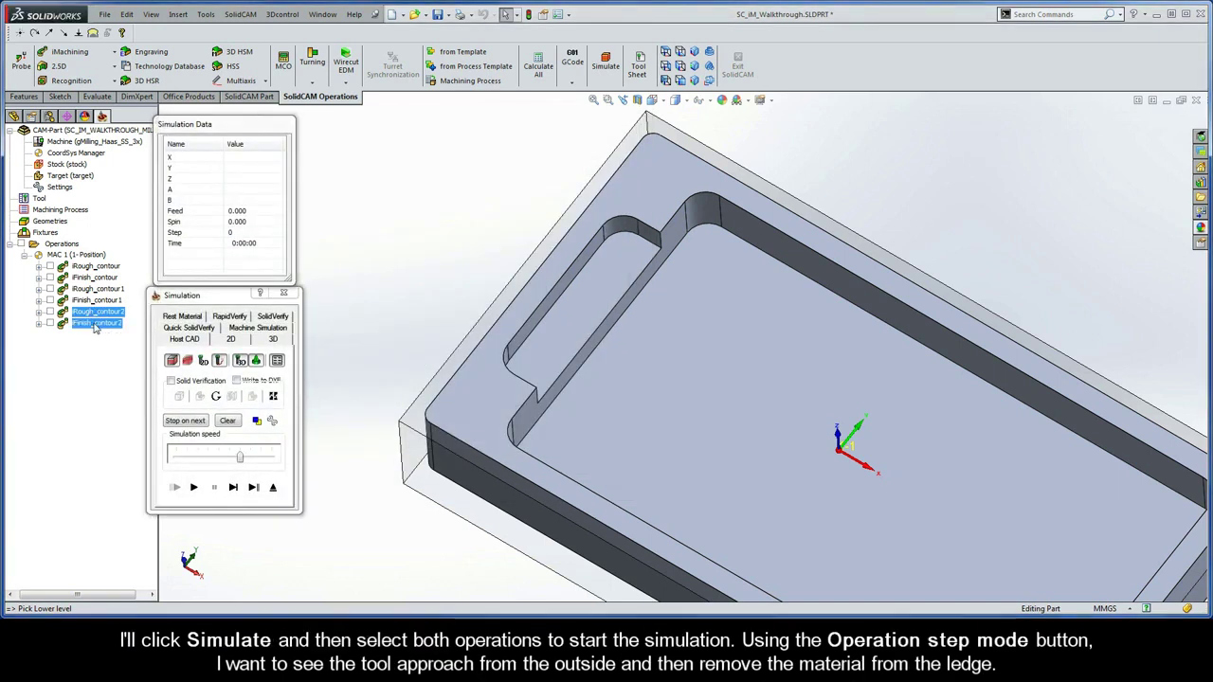
left_click_drag(240, 458, 207, 459)
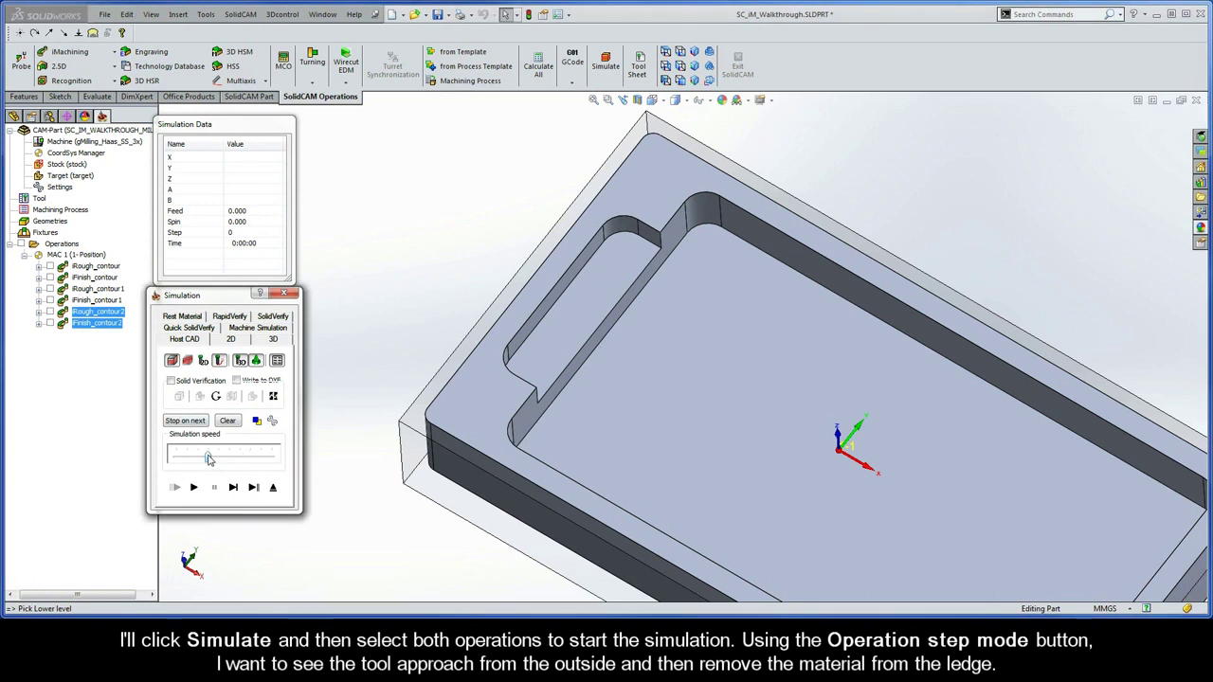
left_click(253, 489)
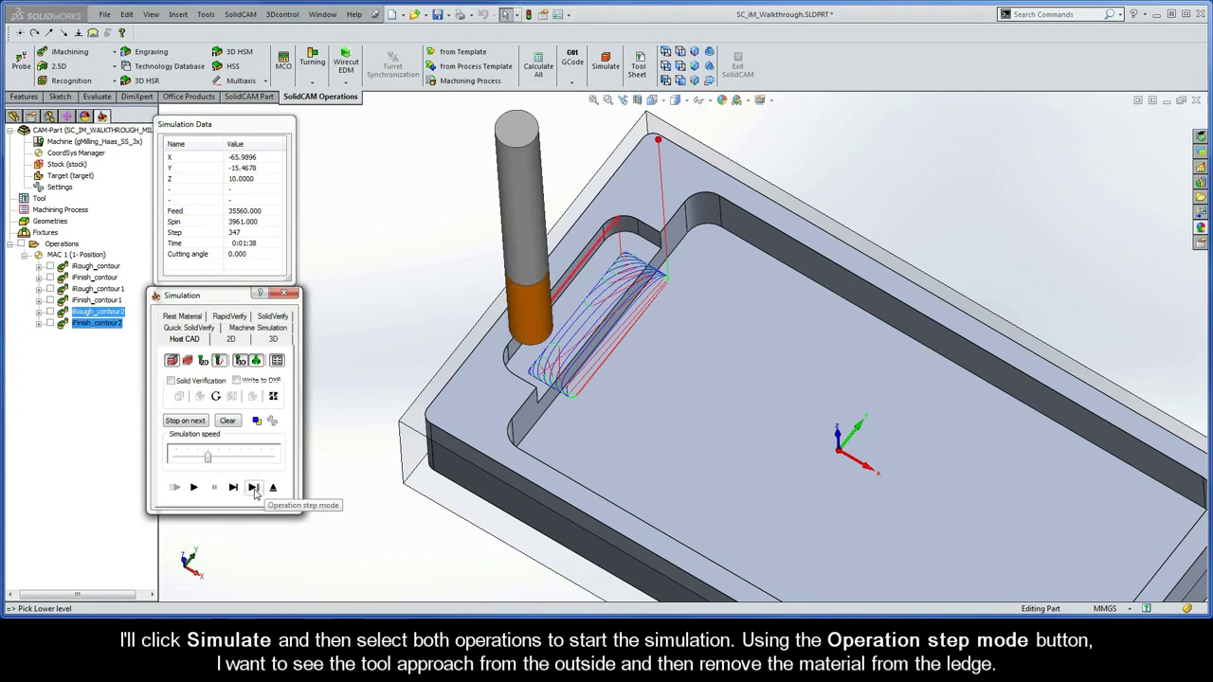
left_click(254, 490)
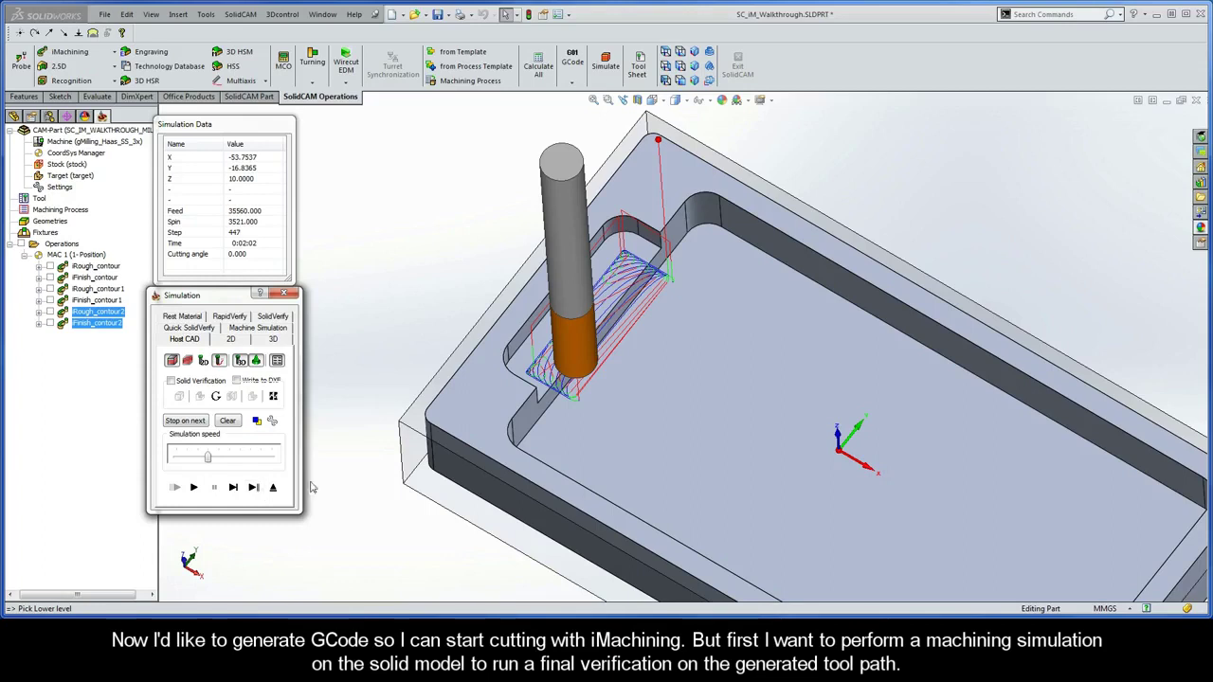
Step: Run the Host CAD simulation with Solid Verification for all operations from the beginning at a raised speed, and exit the simulation
key("f")
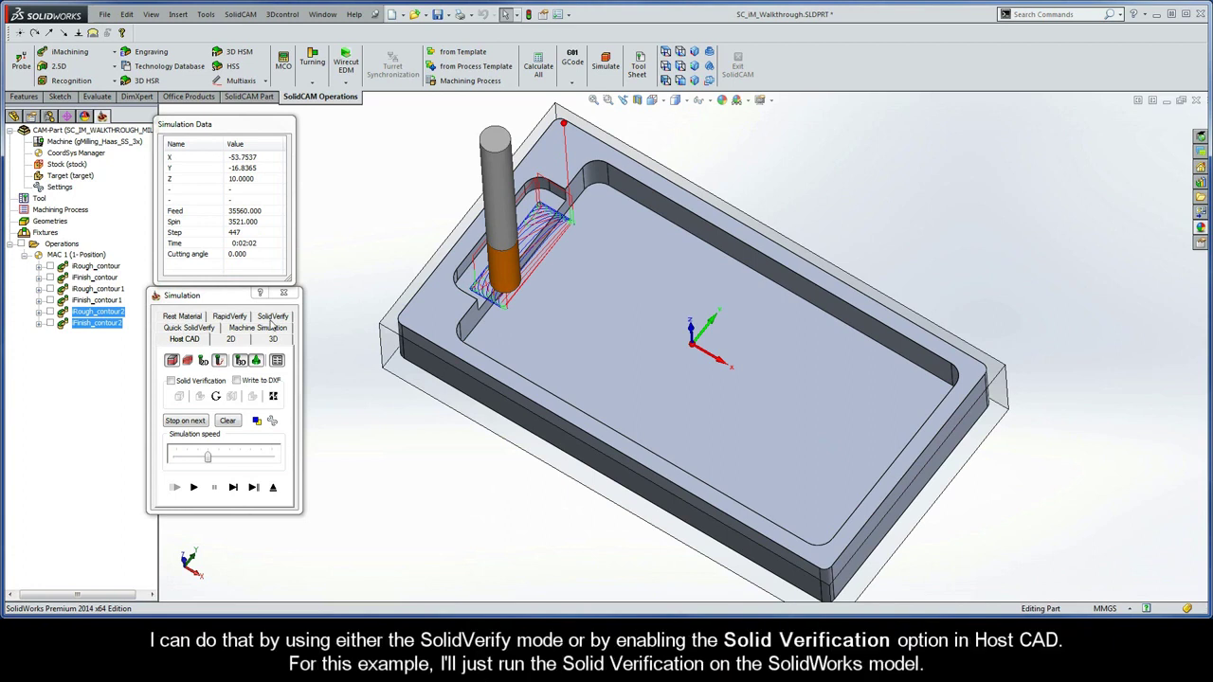
left_click(171, 381)
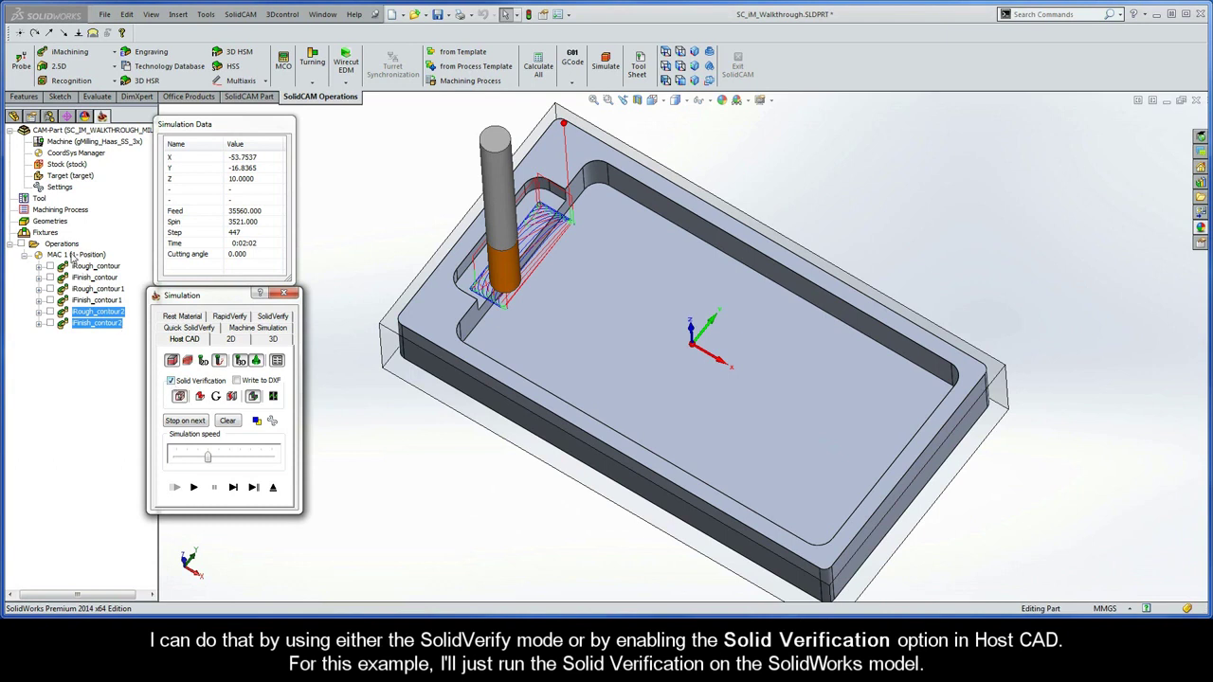
left_click(66, 245)
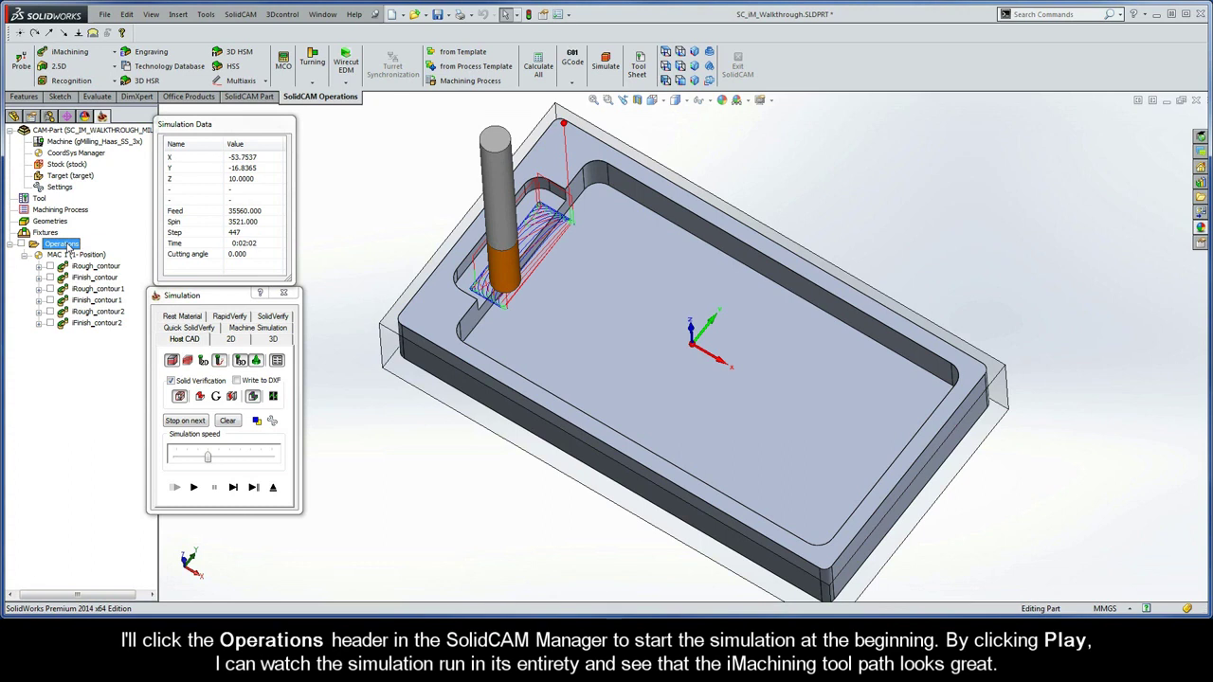
left_click(193, 487)
left_click_drag(208, 457, 273, 459)
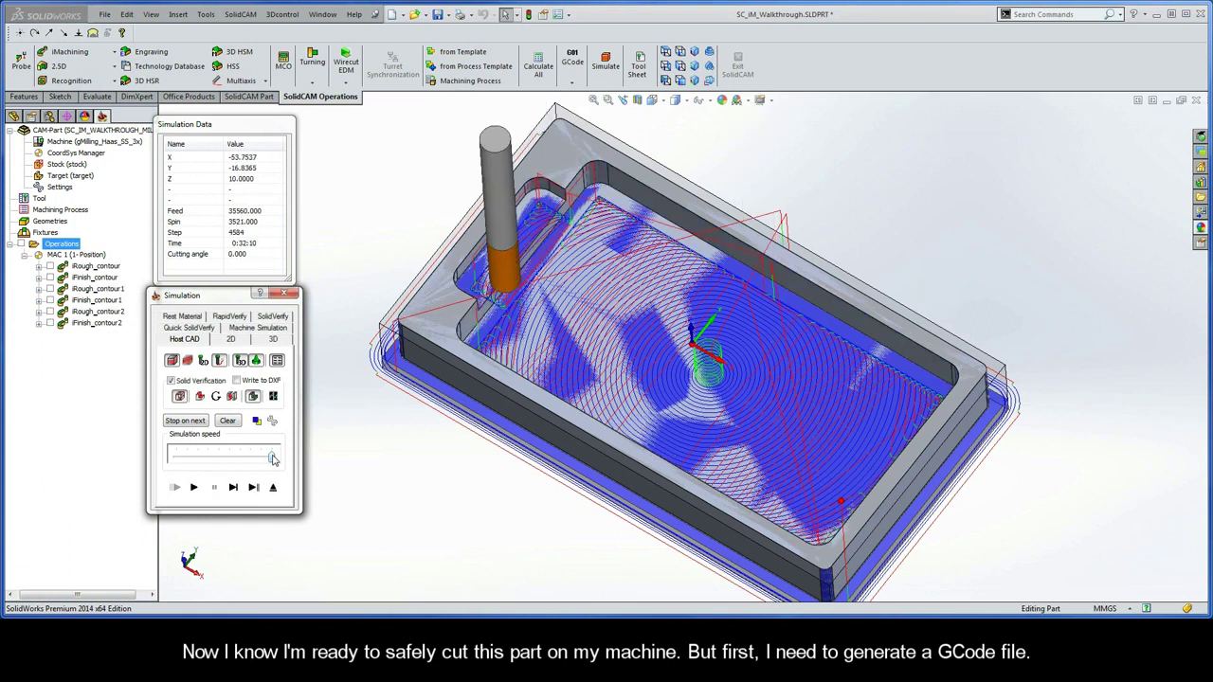
left_click(273, 487)
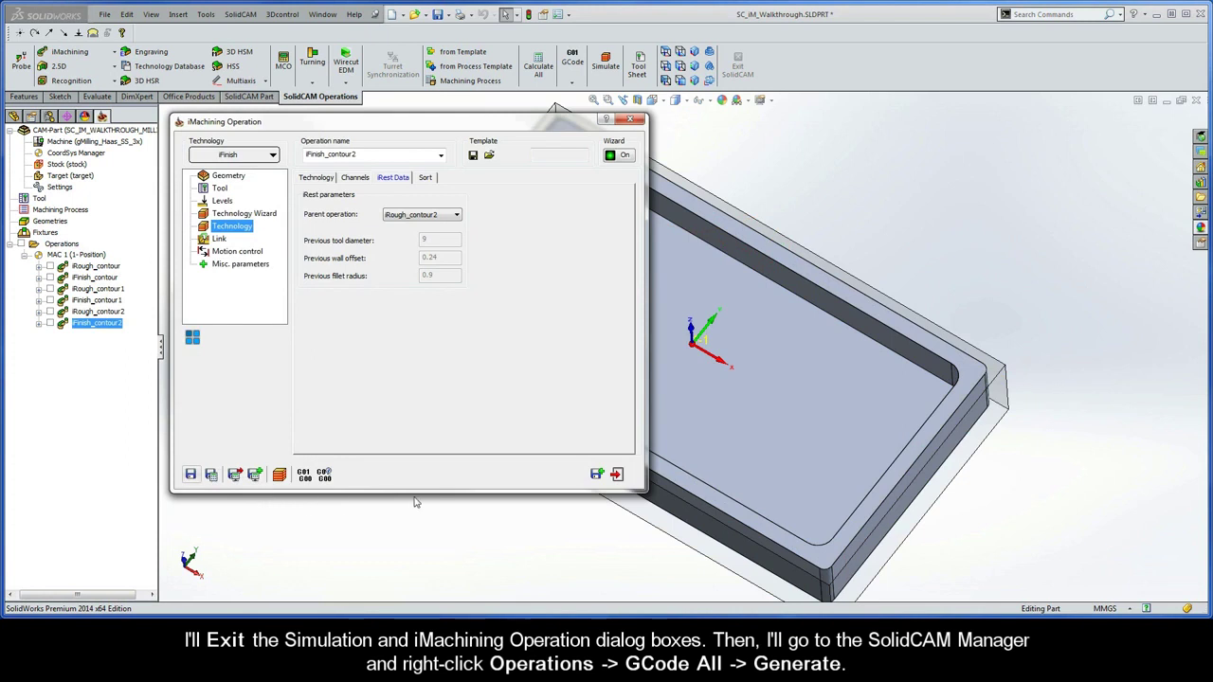
Step: Exit the iMachining operation, generate the GCode for all operations and review the resulting NC file down to its last lines
left_click(617, 474)
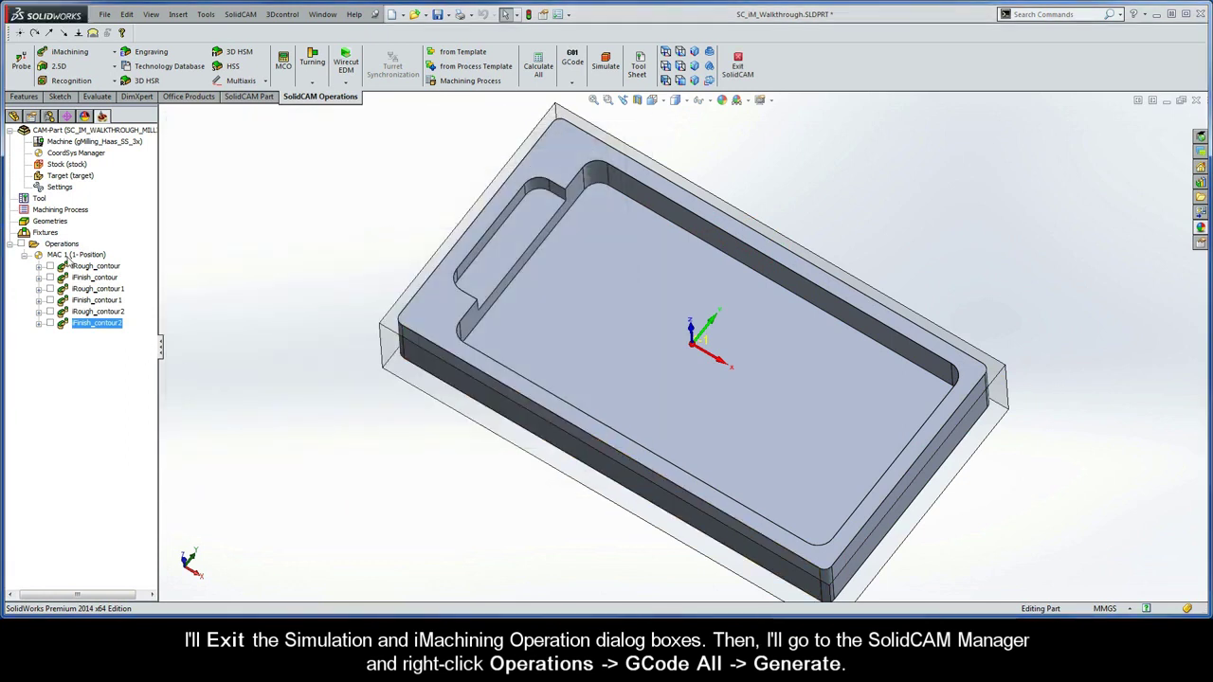
right_click(62, 244)
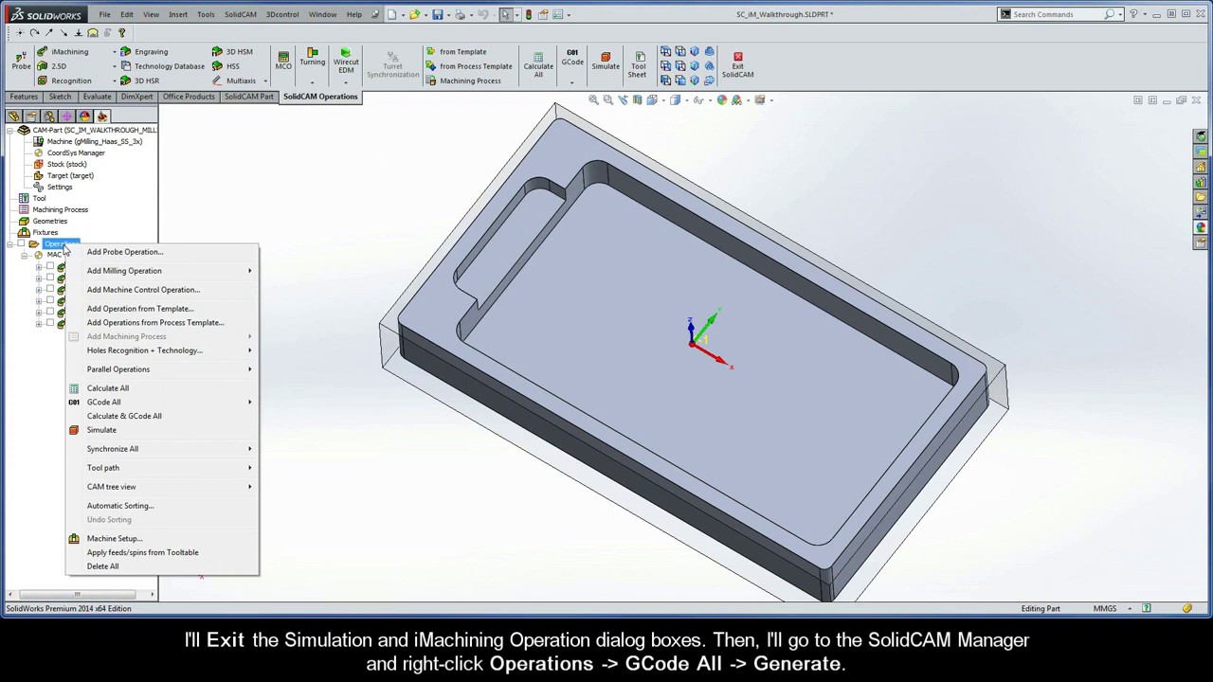
mouse_move(185, 405)
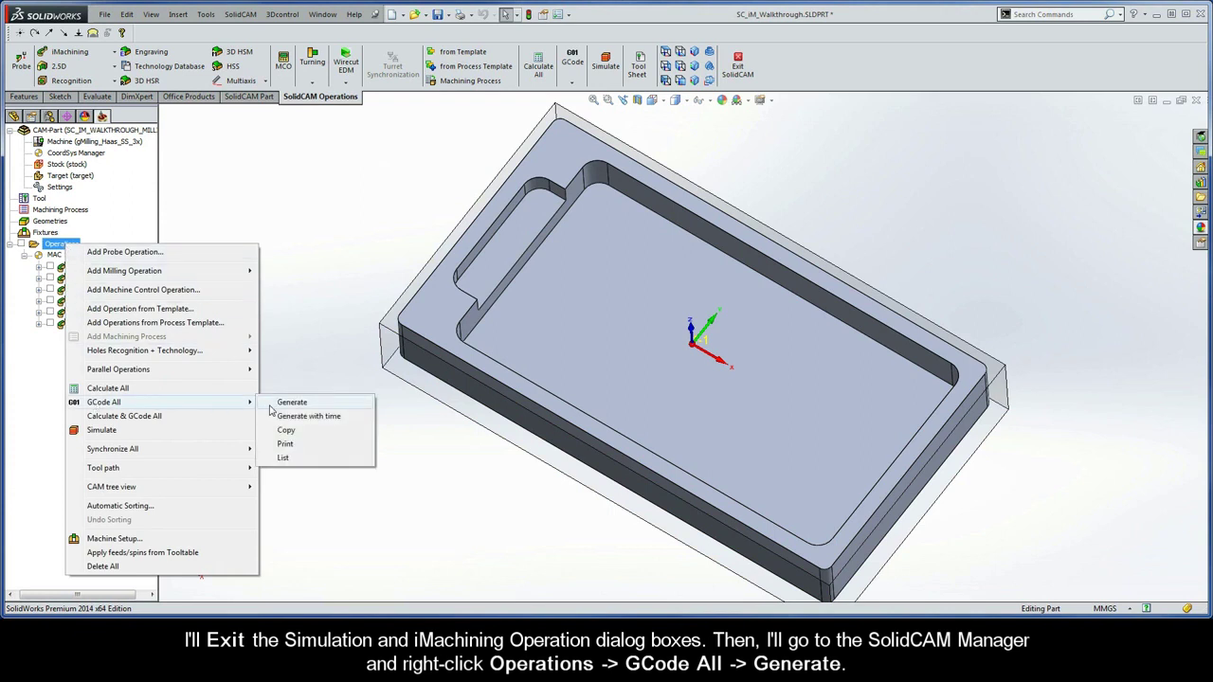
left_click(302, 404)
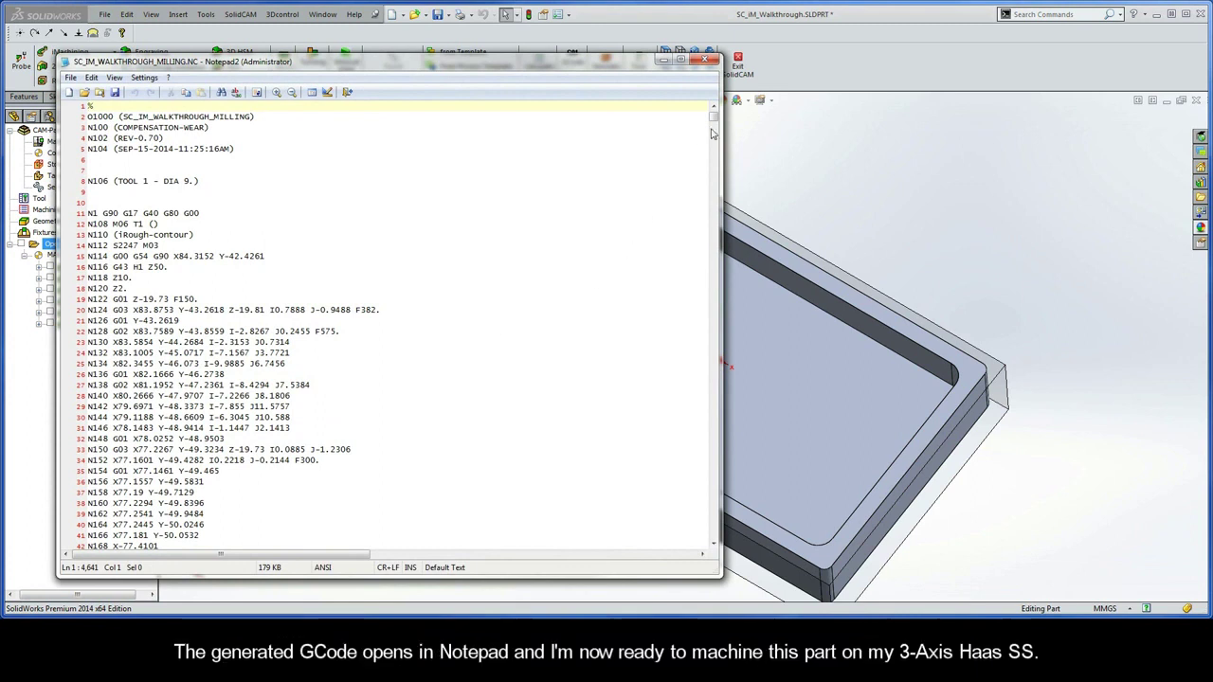
scroll(715, 122, "down", 2)
left_click_drag(716, 121, 716, 537)
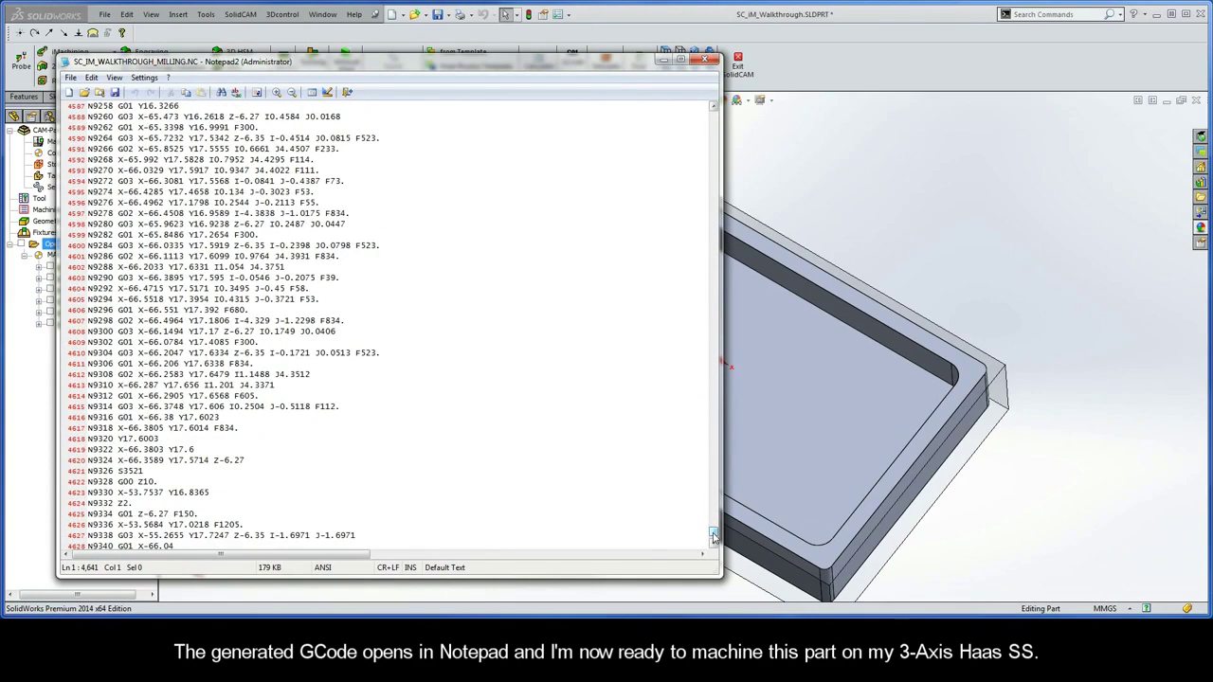